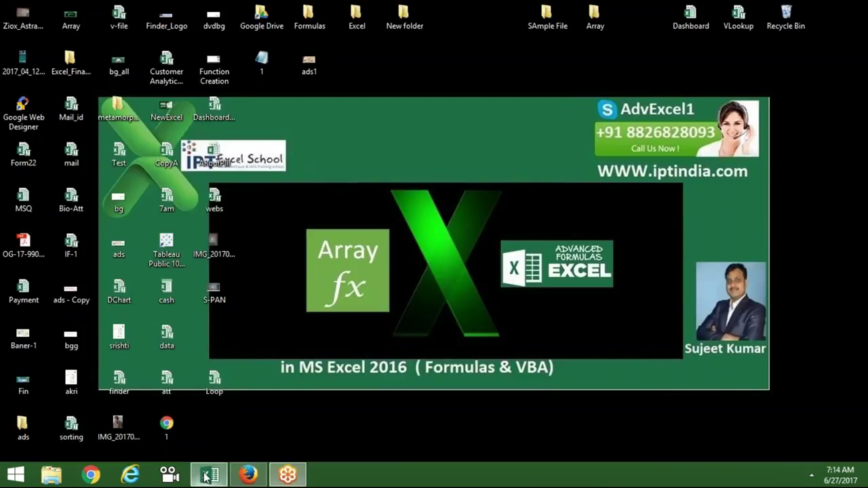
- Restore the IPT-Jan workbook from the taskbar and browse its File backstage pages
left_click(205, 474)
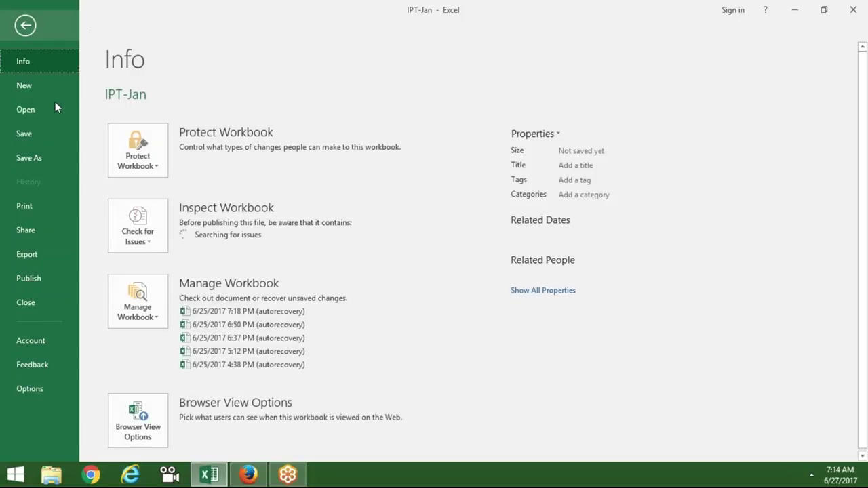
left_click(26, 27)
left_click(24, 34)
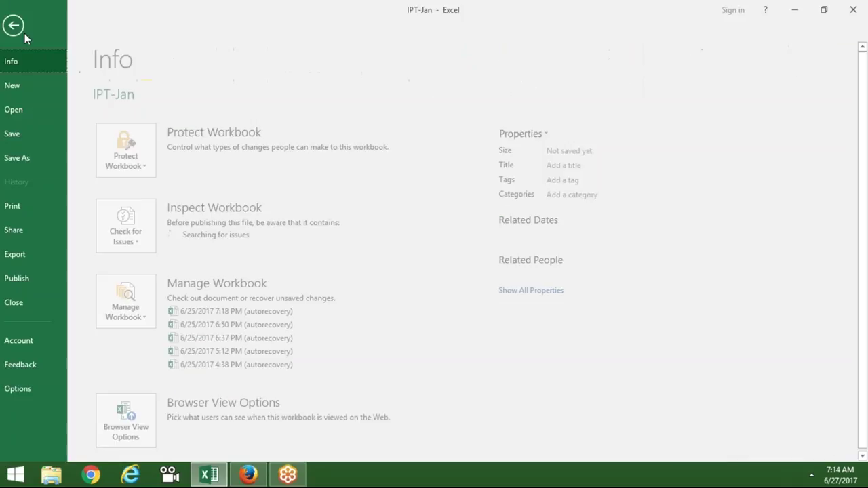
left_click(32, 110)
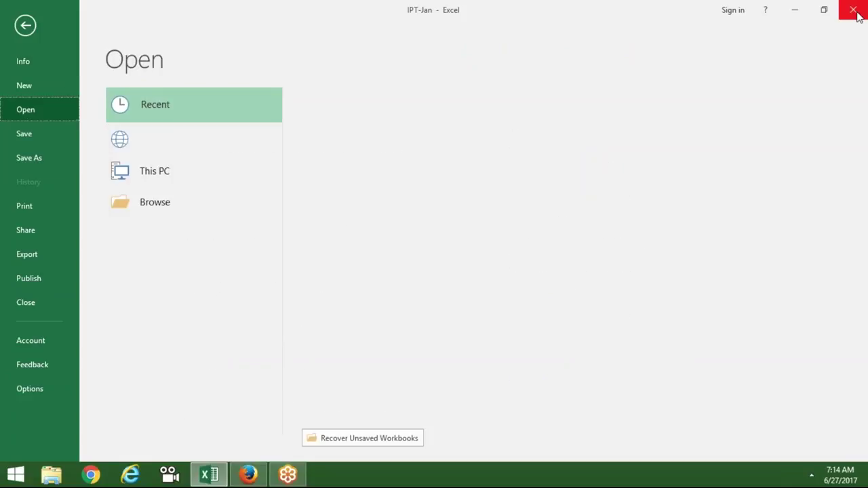
- Close IPT-Jan, saving its changes, and show the desktop
left_click(856, 13)
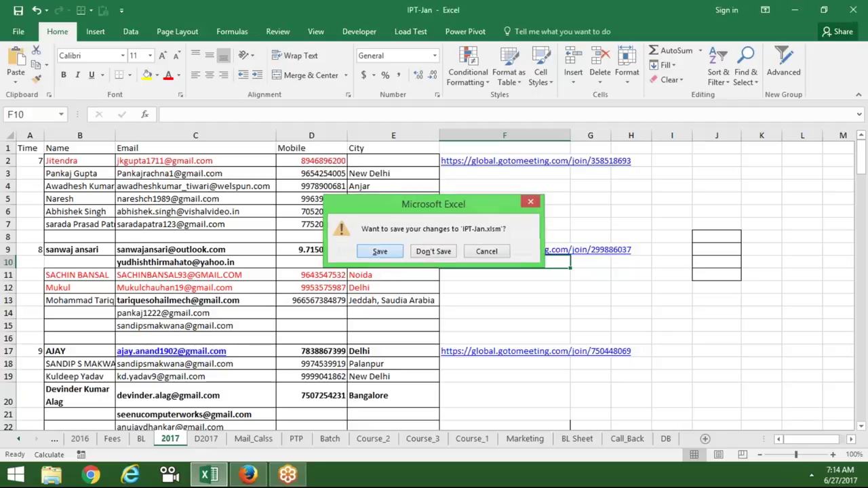
left_click(380, 251)
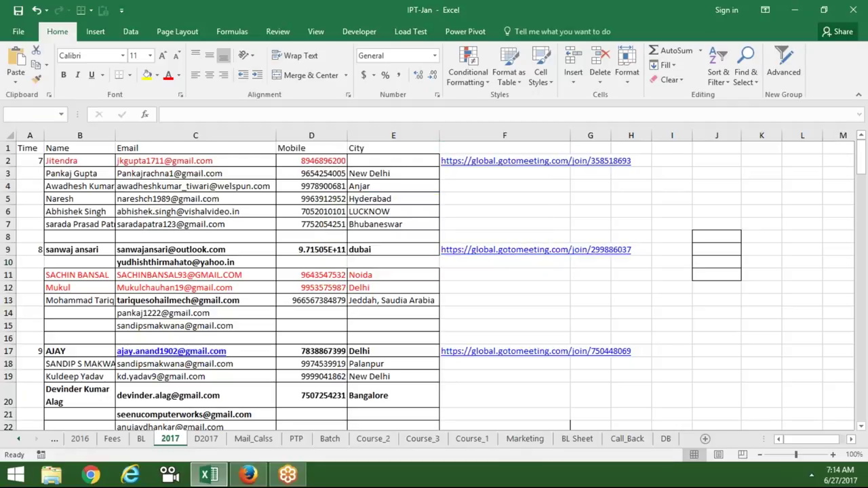
key("super+d")
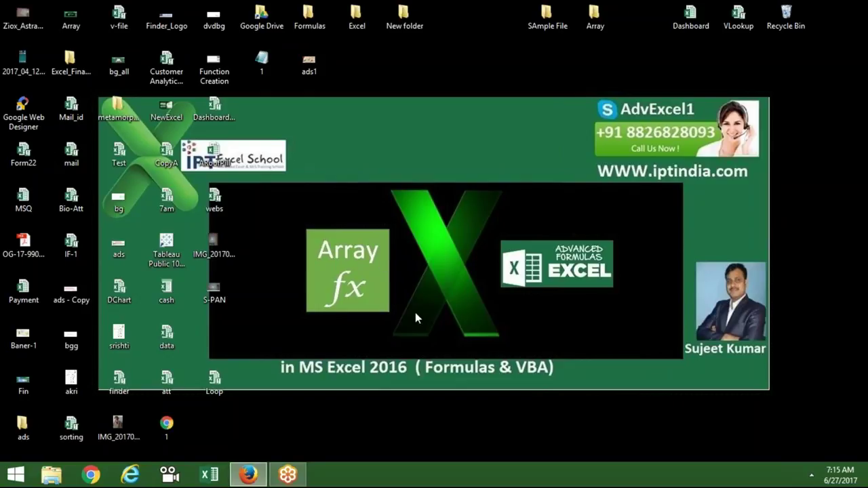
- Search the Start screen for '2013' and launch Excel 2013
key("super")
type("2013")
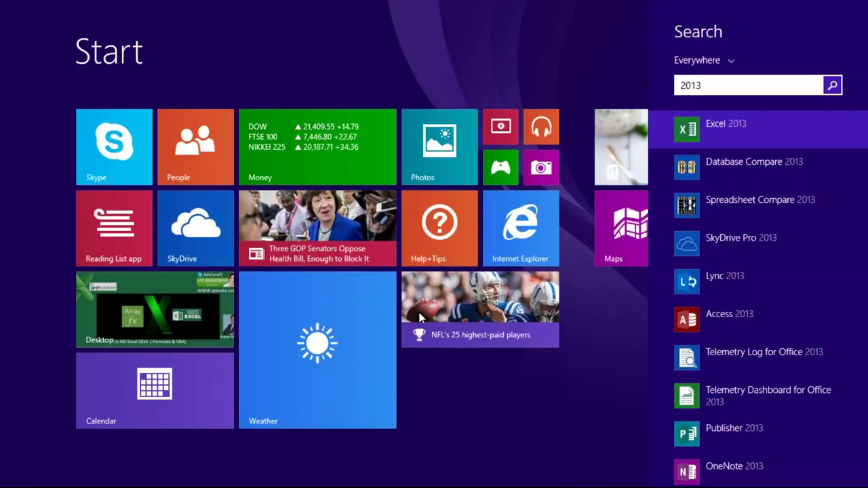
left_click(745, 138)
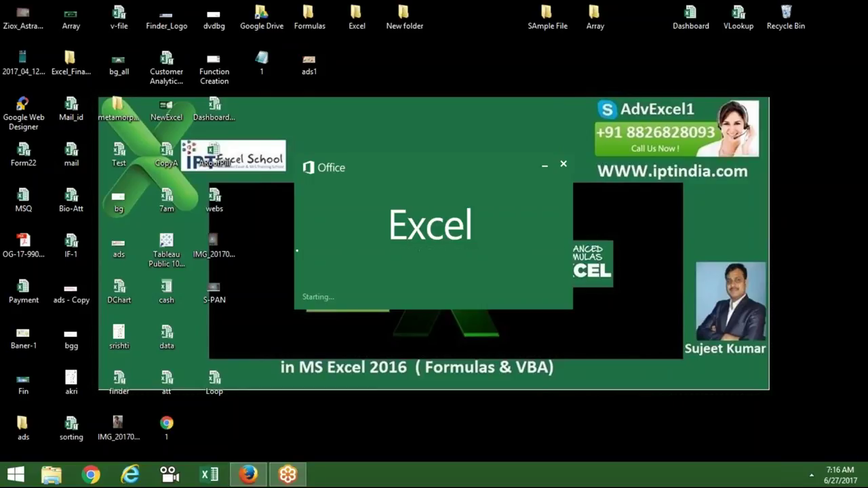
- Refresh the desktop while Excel 2013 finishes opening blank Book1
right_click(521, 264)
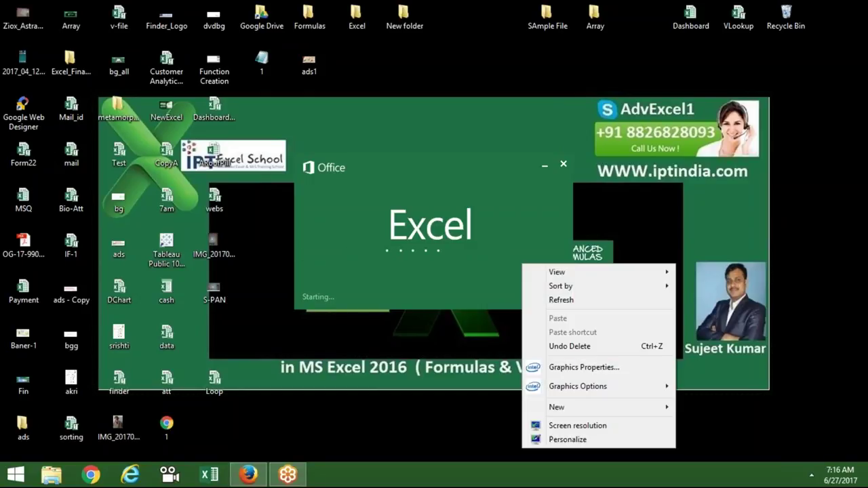
left_click(557, 300)
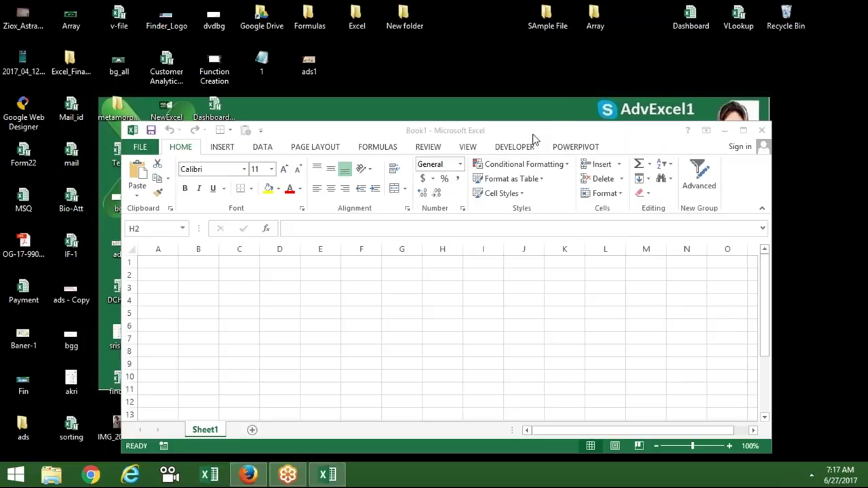
- Maximize Book1, open the recent 'data' workbook and enable its macro content
double_click(535, 133)
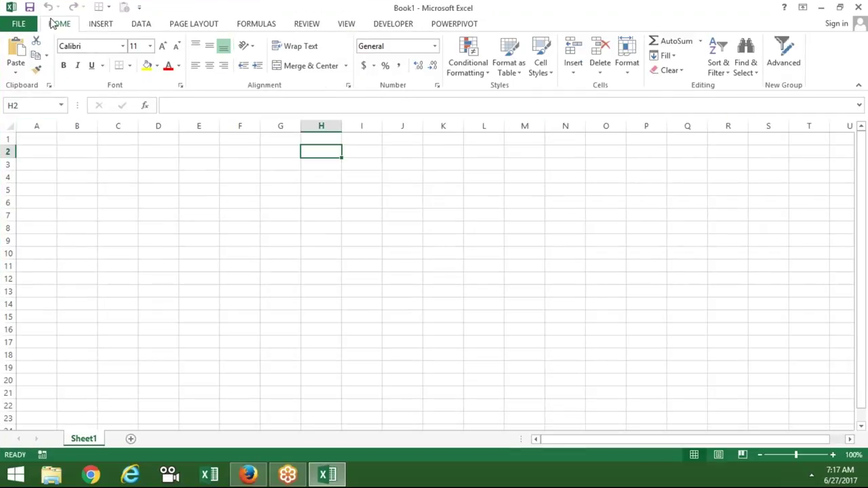
left_click(18, 24)
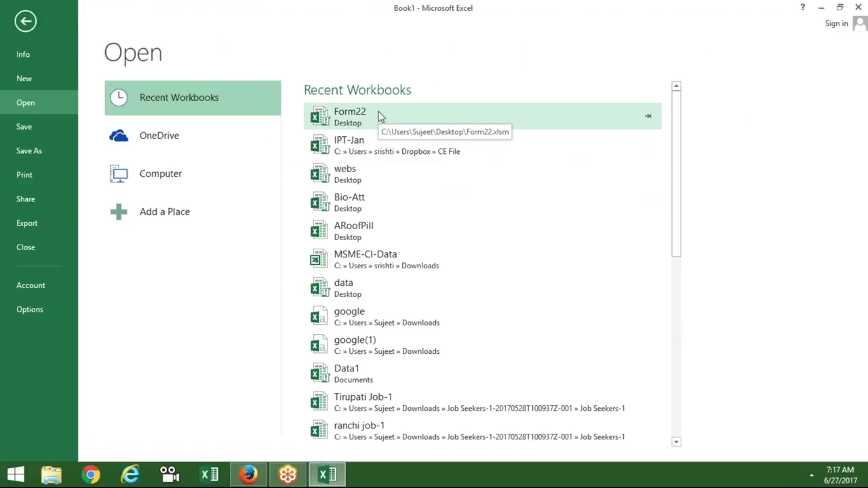
left_click(348, 294)
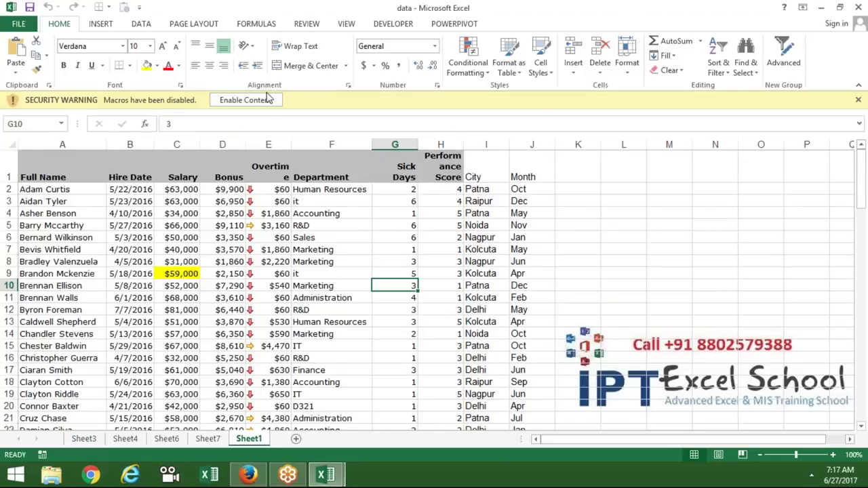
left_click(267, 100)
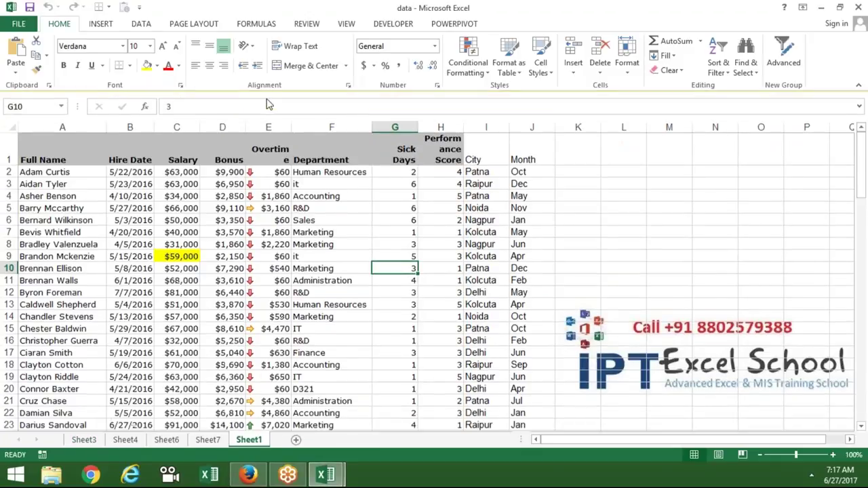
- Select the employee table from header A1 through J101
left_click(68, 171)
left_click(71, 144)
key("shift+Right")
key("shift+Right")
key("shift+Right")
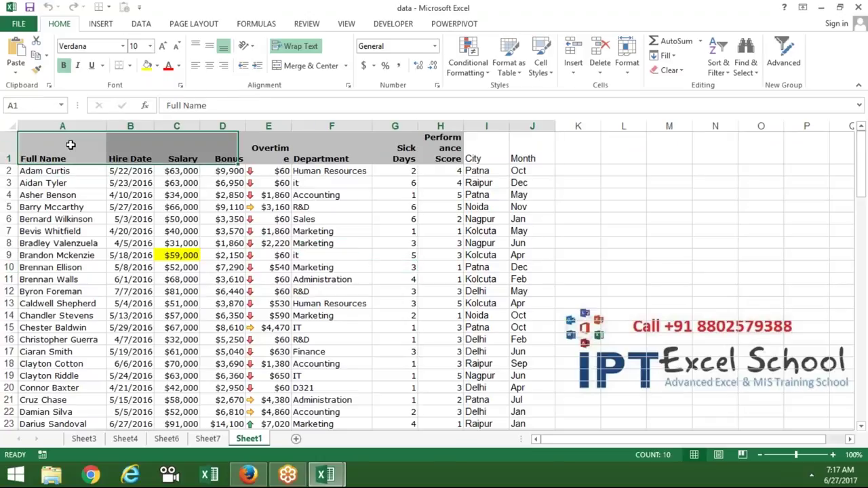
key("shift+Right")
key("shift+Right")
key("shift+Right")
key("ctrl+shift+Down")
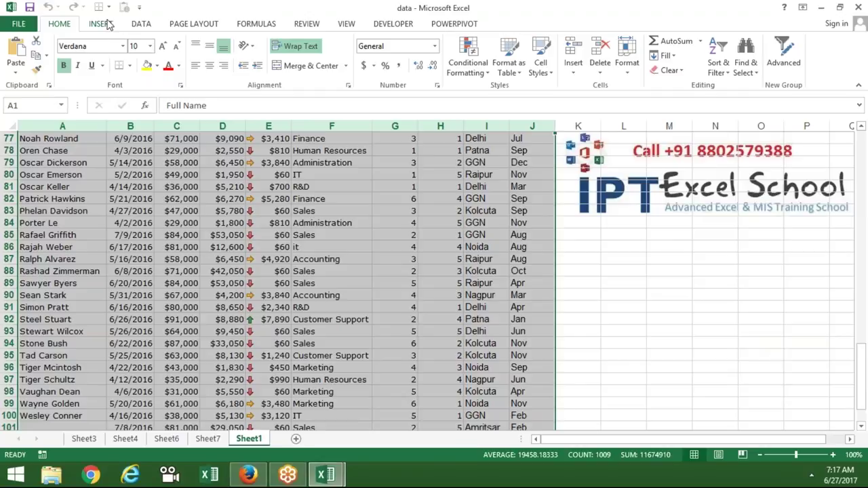
- Pin the Insert ribbon and create a blank PivotTable on a new Sheet2 from Sheet1!A:J
double_click(101, 26)
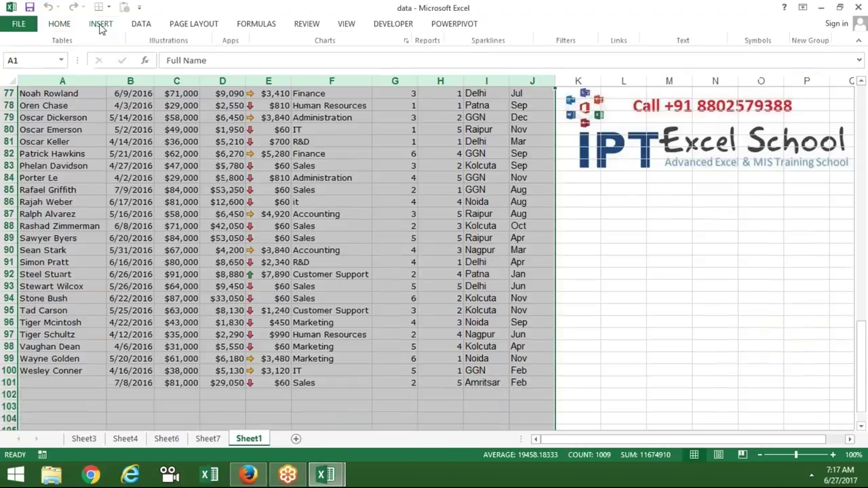
double_click(99, 29)
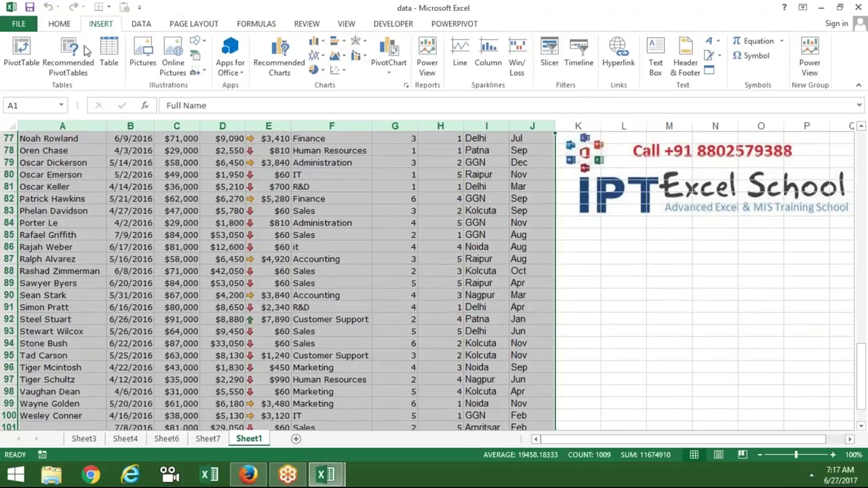
left_click(22, 53)
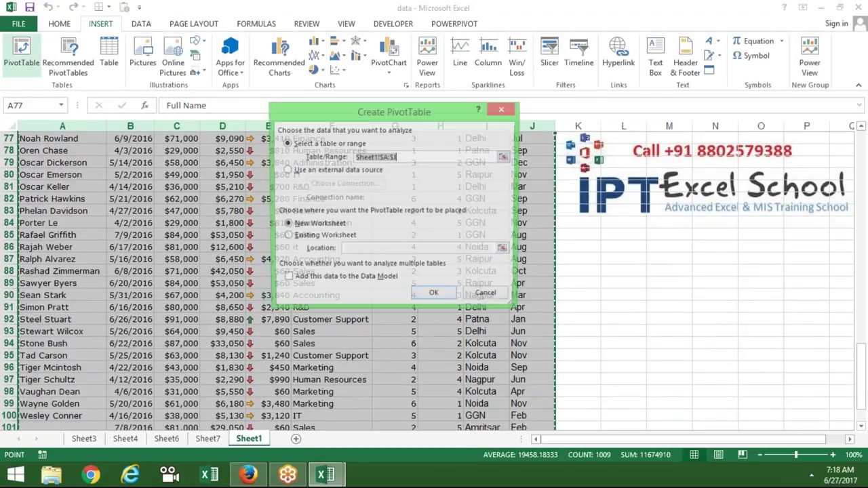
left_click(434, 295)
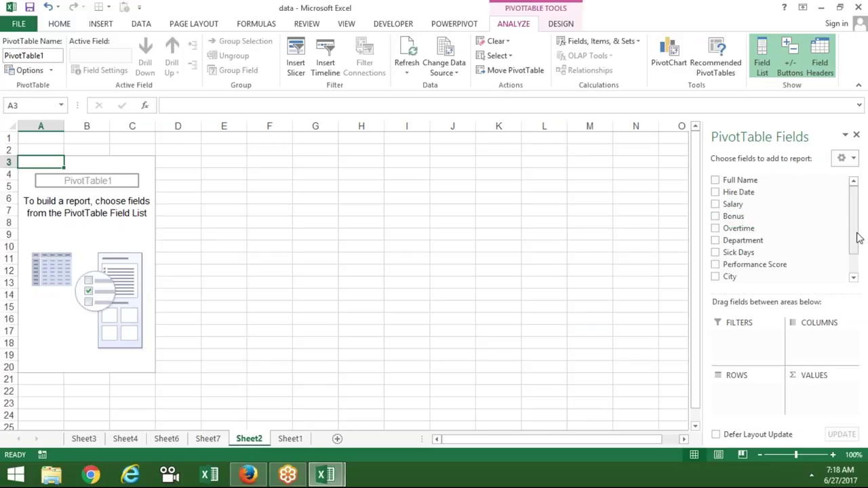
- Lay out the pivot with City as rows, Count of Full Name as values, Department as filter
scroll(856, 238, "down", 2)
scroll(856, 237, "up", 2)
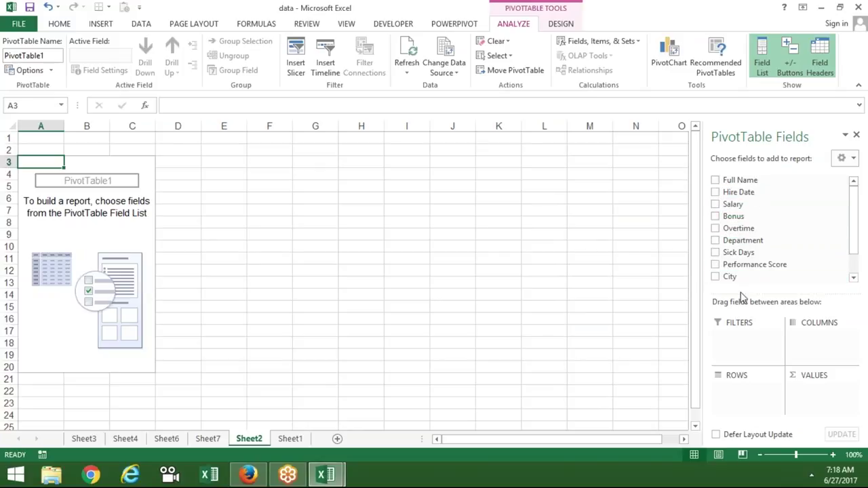
left_click_drag(742, 277, 743, 388)
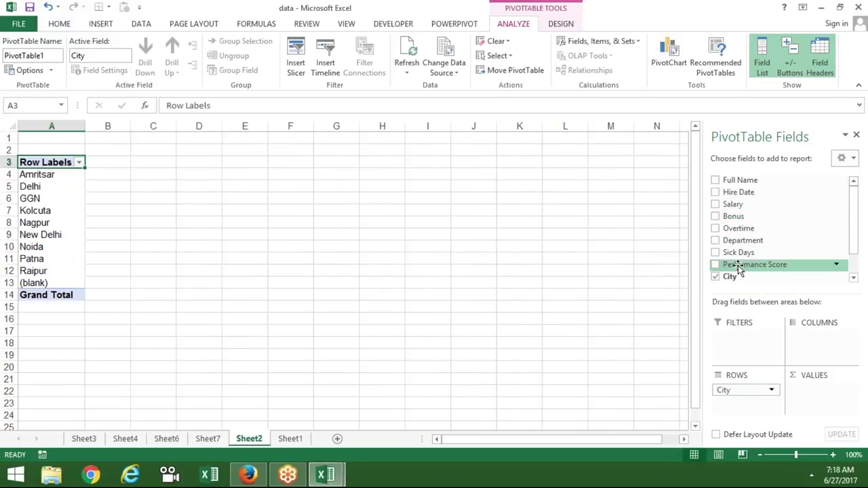
left_click_drag(741, 180, 826, 387)
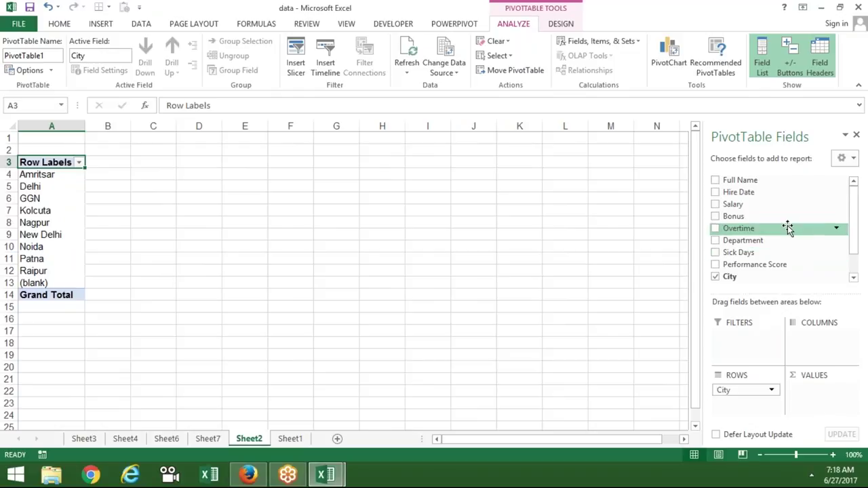
left_click_drag(761, 183, 821, 390)
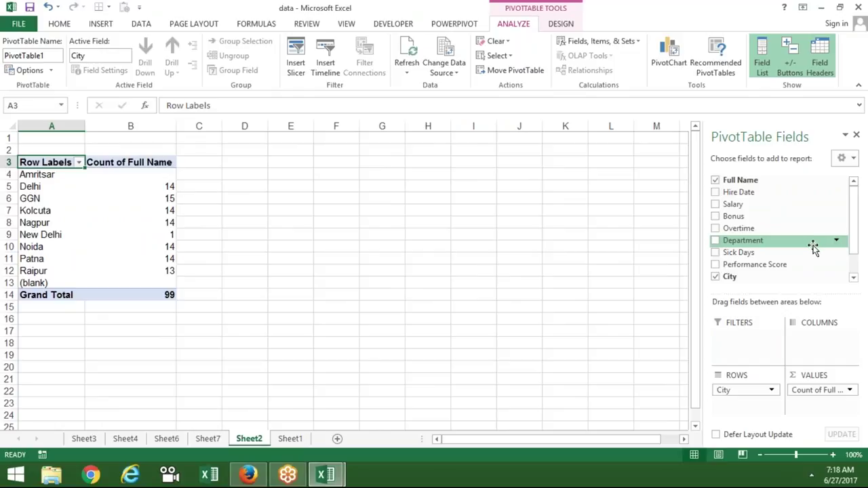
left_click_drag(814, 242, 753, 342)
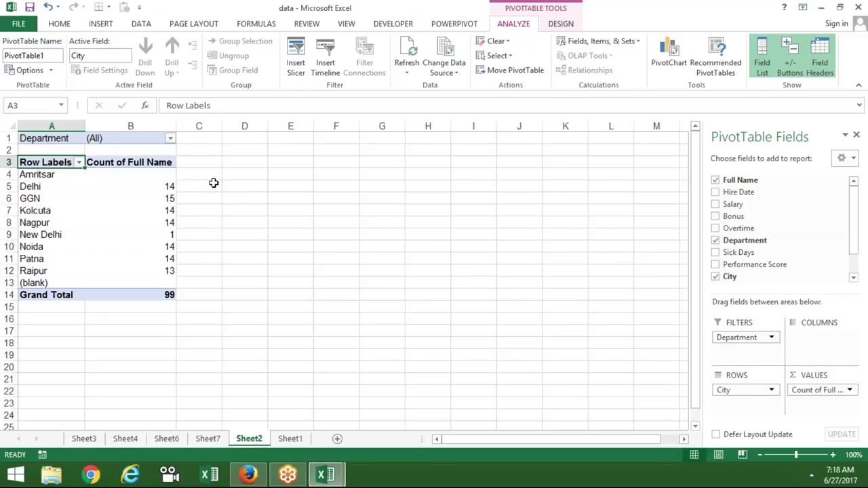
- Filter the Department field to Administration only, then return to Sheet1
left_click(169, 139)
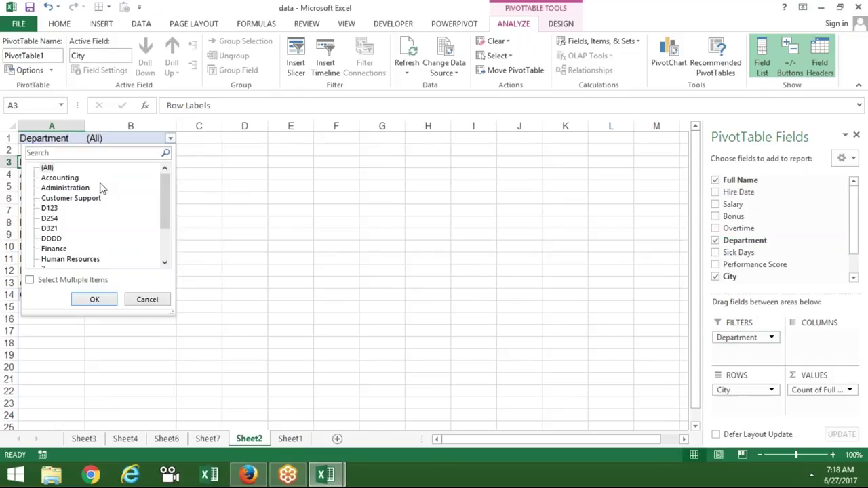
left_click(77, 189)
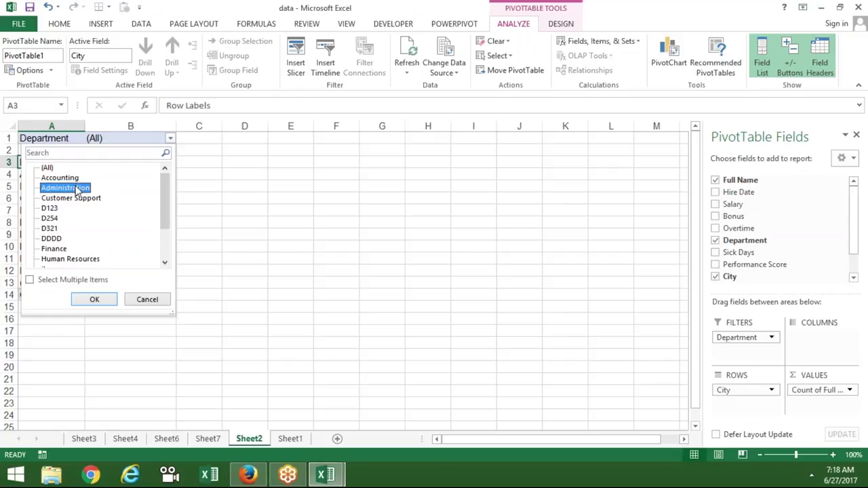
left_click(94, 299)
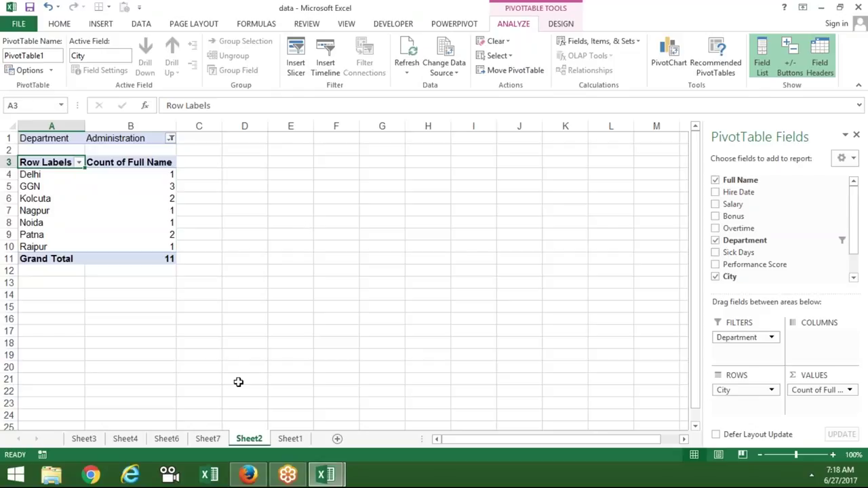
left_click(290, 441)
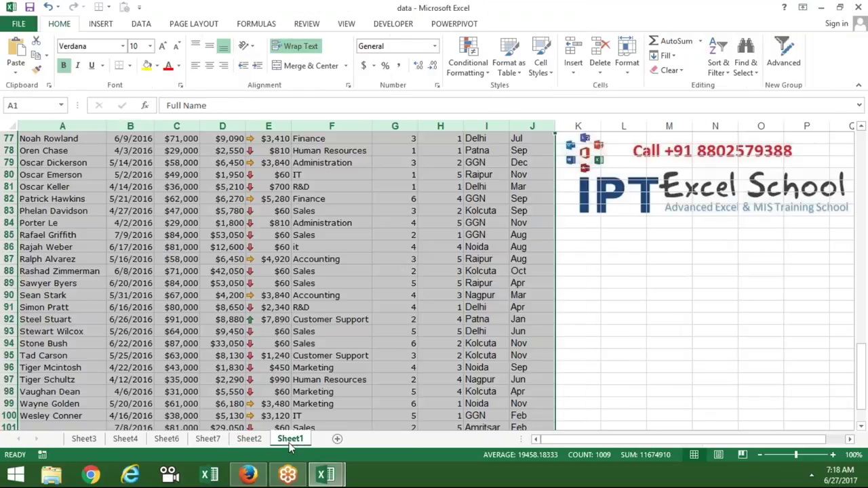
- Jump to the top of Sheet1's data, then return to the Sheet2 City pivot
key("ctrl+Home")
left_click(249, 439)
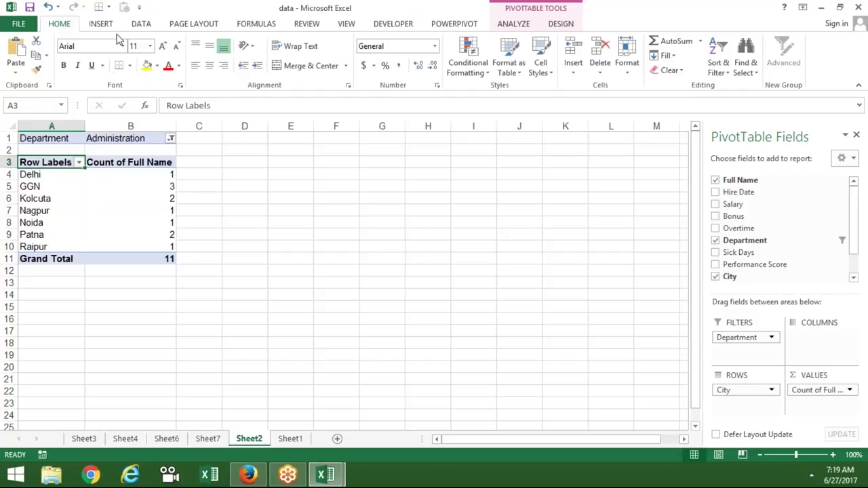
- Insert a clustered column PivotChart of the City counts and move it up-right
left_click(510, 25)
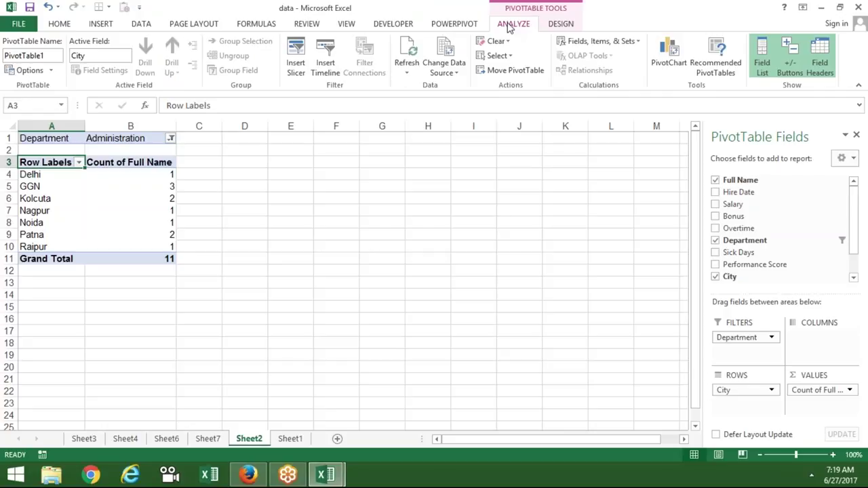
left_click(676, 80)
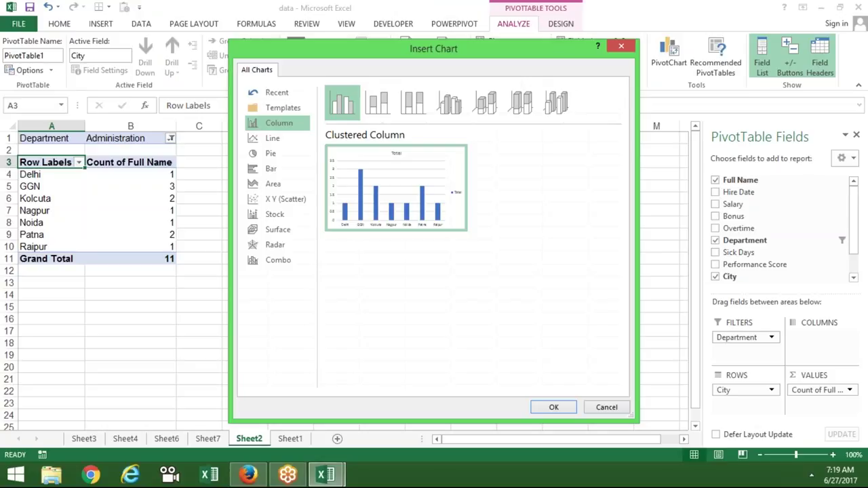
left_click(554, 408)
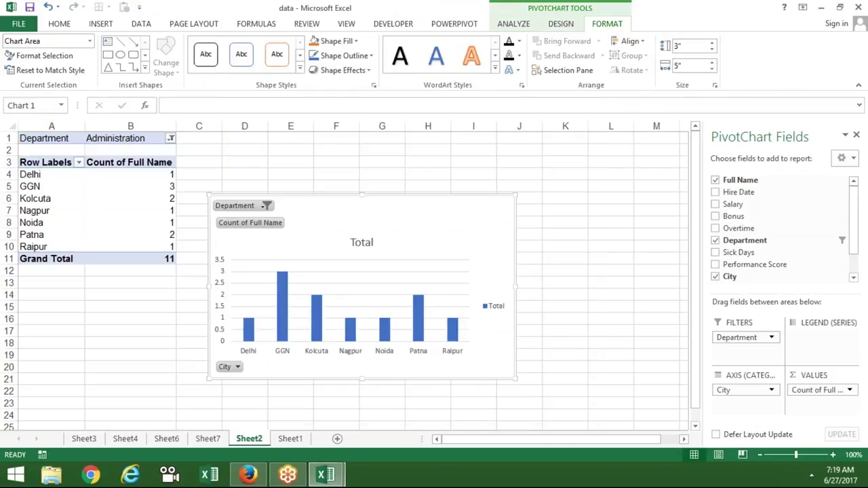
left_click_drag(455, 234, 471, 176)
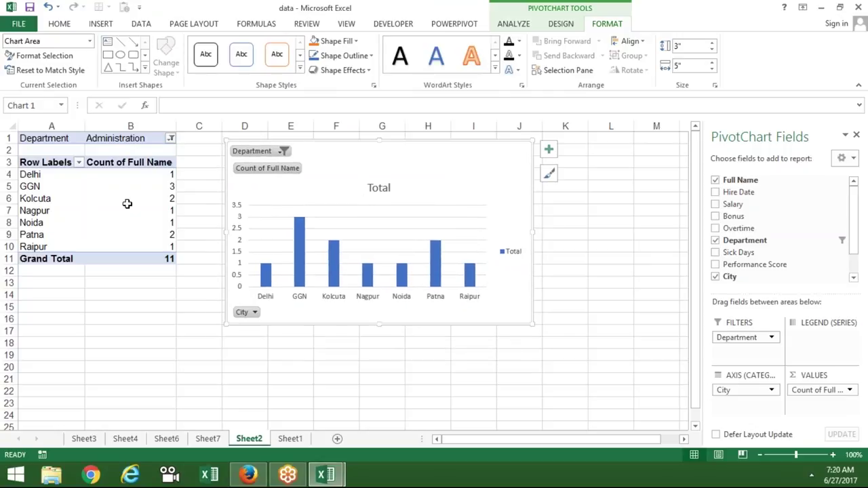
- Add Salary to the pivot's values as a second charted series
mouse_move(127, 203)
mouse_move(151, 218)
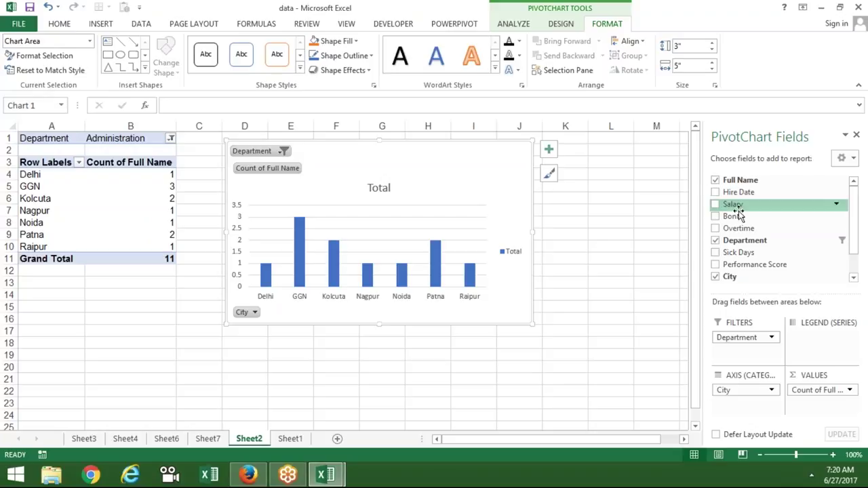
left_click_drag(737, 212, 817, 401)
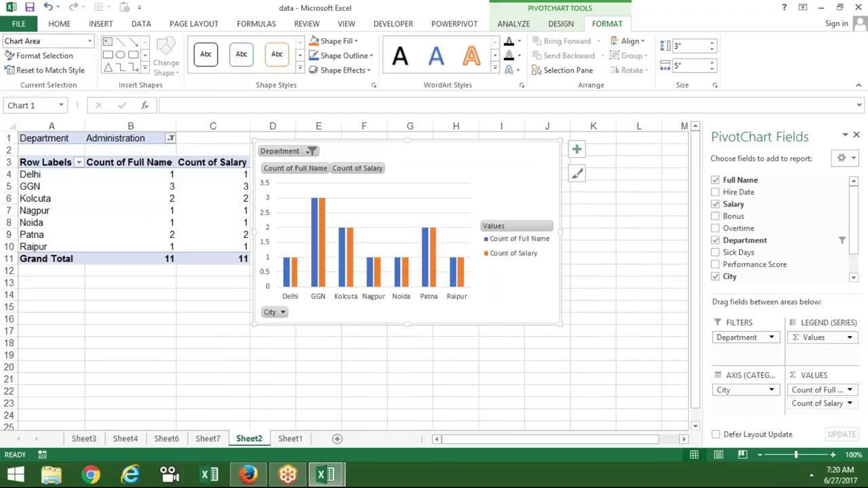
- Change the Count of Salary value field to Sum of Salary
double_click(228, 168)
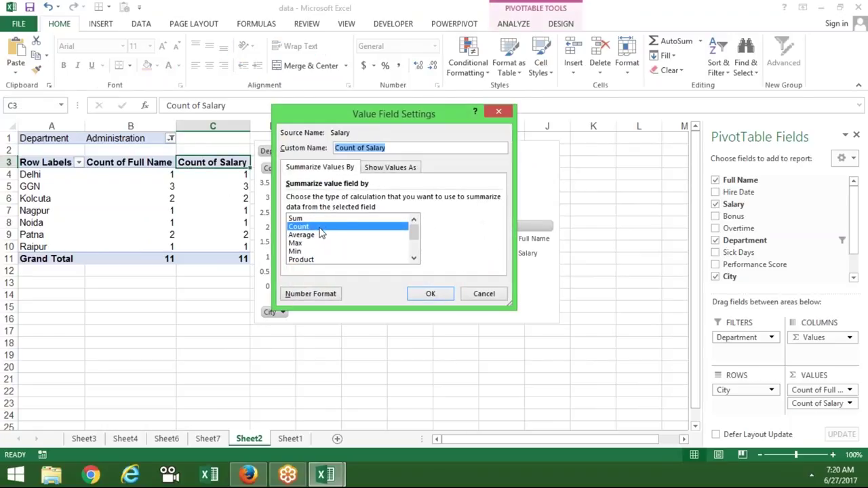
left_click(316, 218)
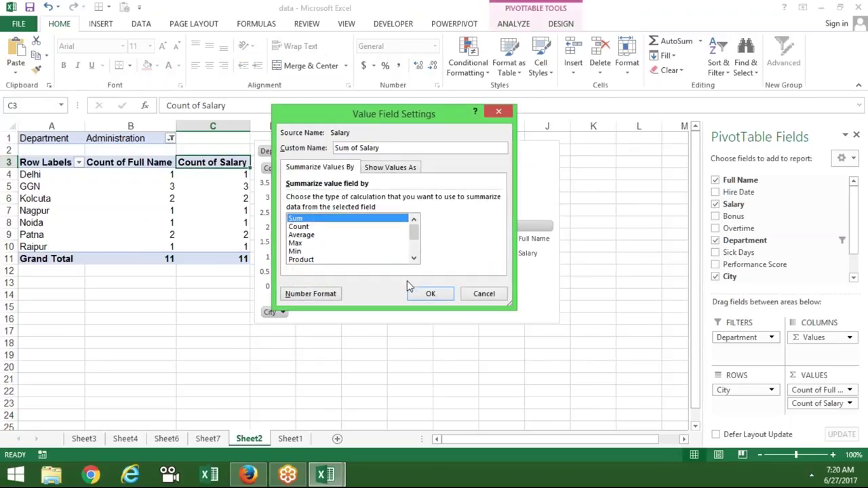
left_click(416, 296)
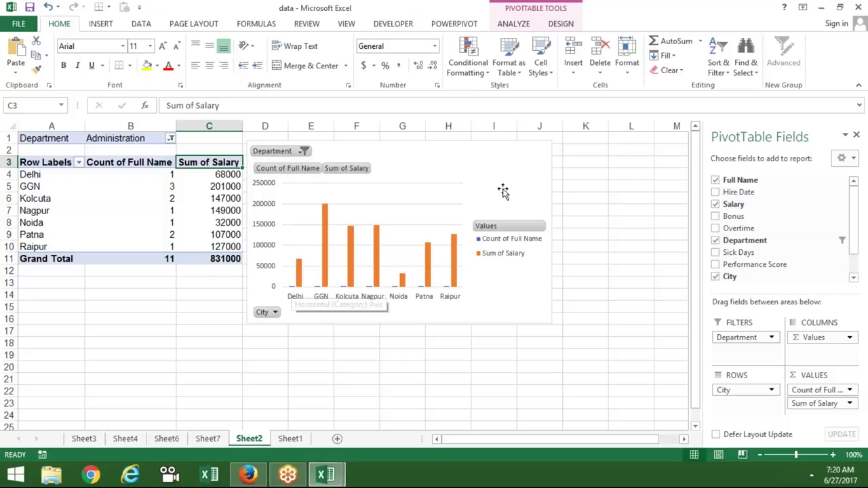
- Undo the Salary sum and field, delete the PivotChart, and select a pivot value
key("ctrl+z")
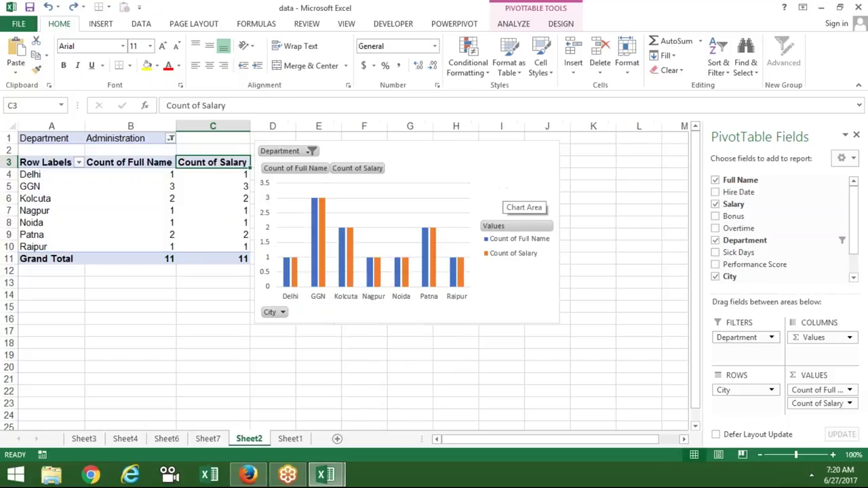
key("ctrl+z")
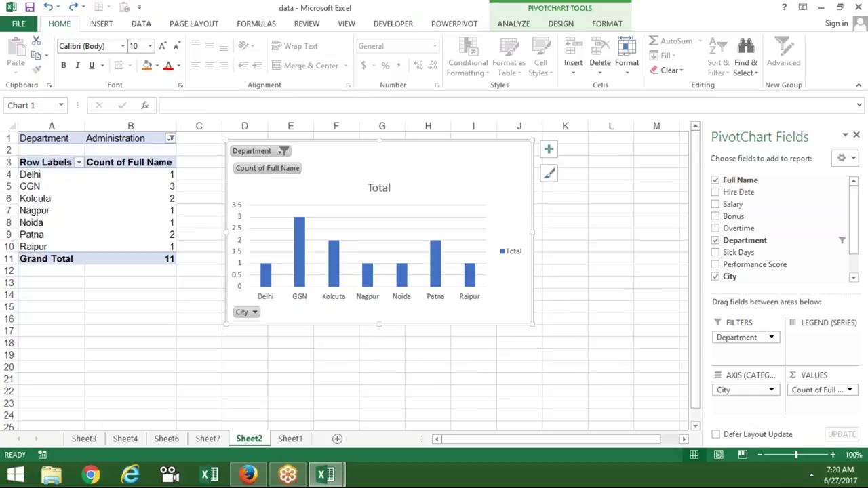
key("Delete")
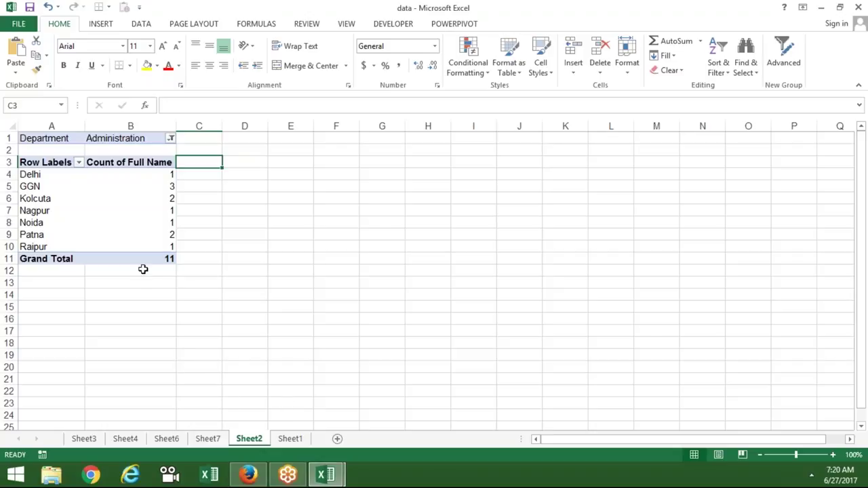
left_click(134, 242)
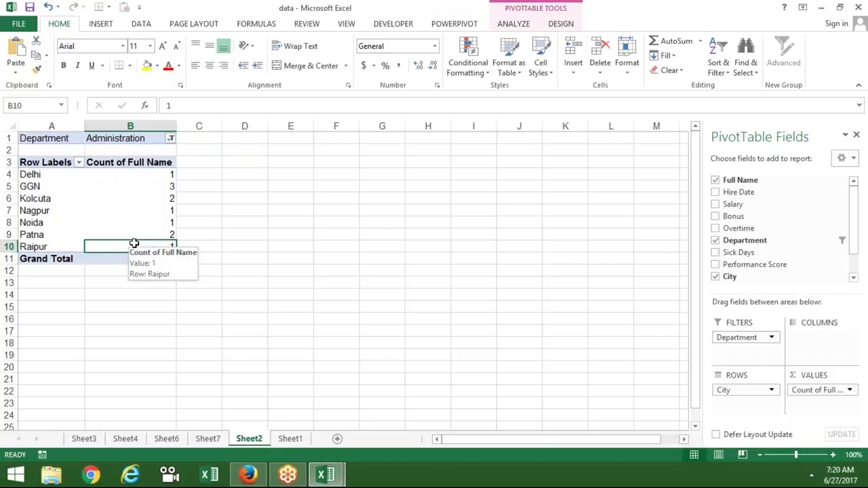
- Create a new PivotTable from Sheet1's data placed on the existing Sheet2 at cell D3
left_click(231, 320)
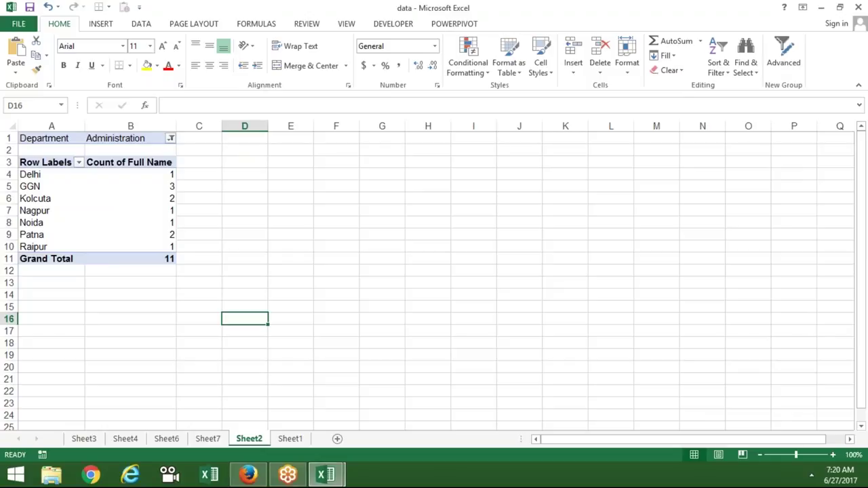
left_click(299, 441)
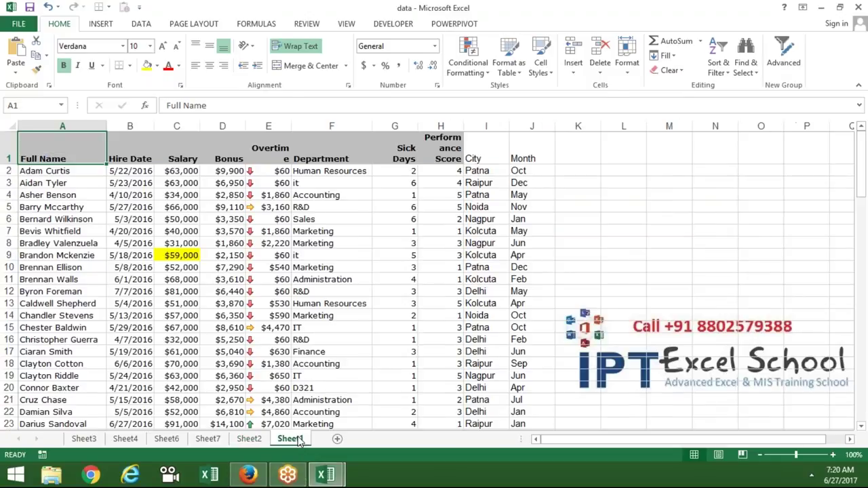
left_click(107, 26)
left_click(25, 64)
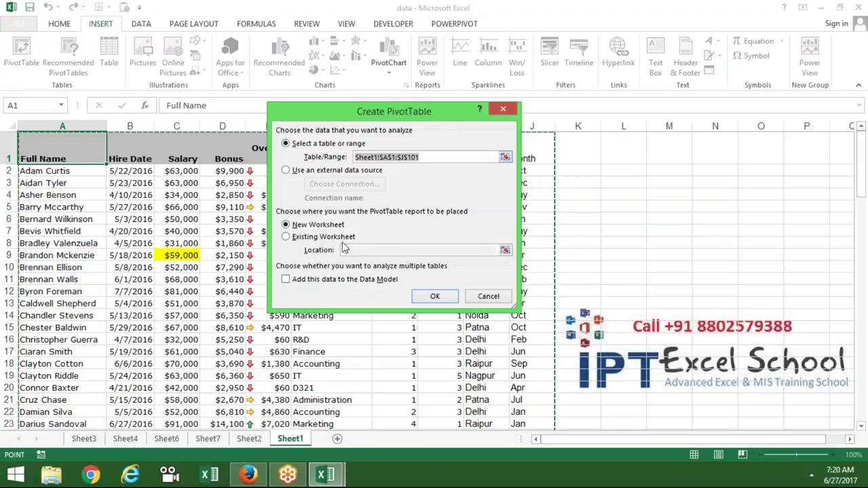
left_click(340, 241)
left_click(343, 250)
left_click(251, 439)
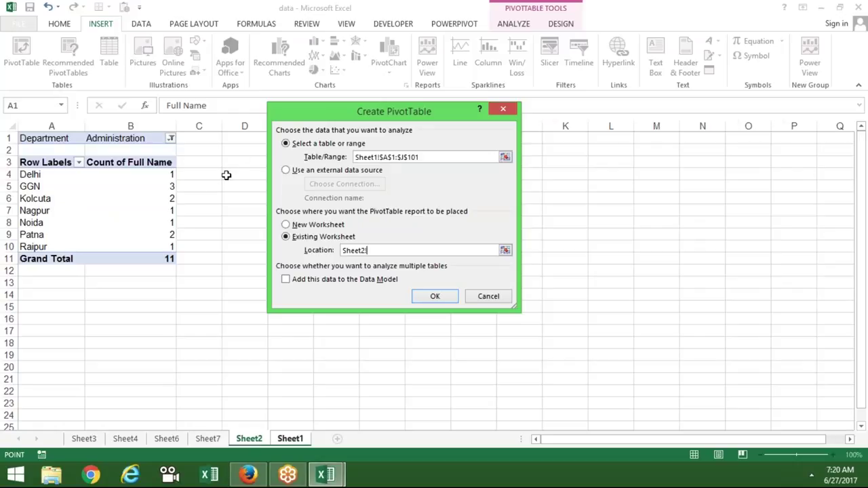
left_click(241, 161)
left_click(435, 296)
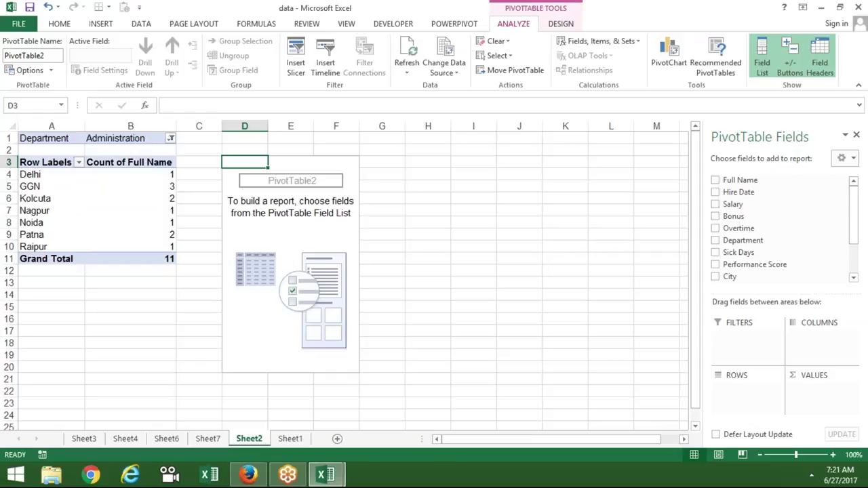
- Make PivotTable2 list each City with Sum of Salary, totalling 6290000
left_click(745, 277)
left_click_drag(745, 204, 819, 392)
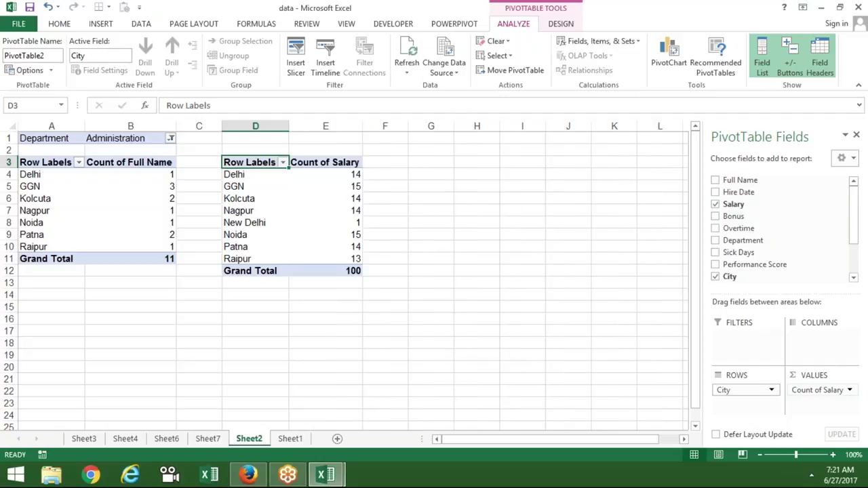
double_click(347, 164)
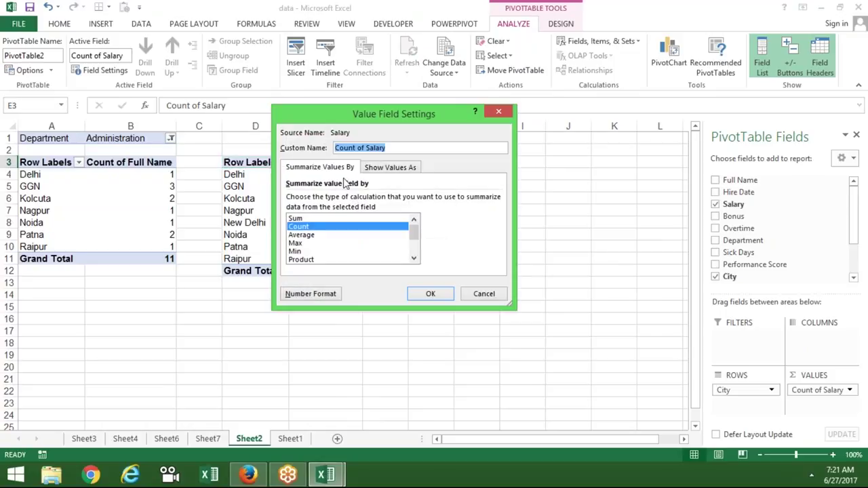
left_click(320, 219)
left_click(430, 294)
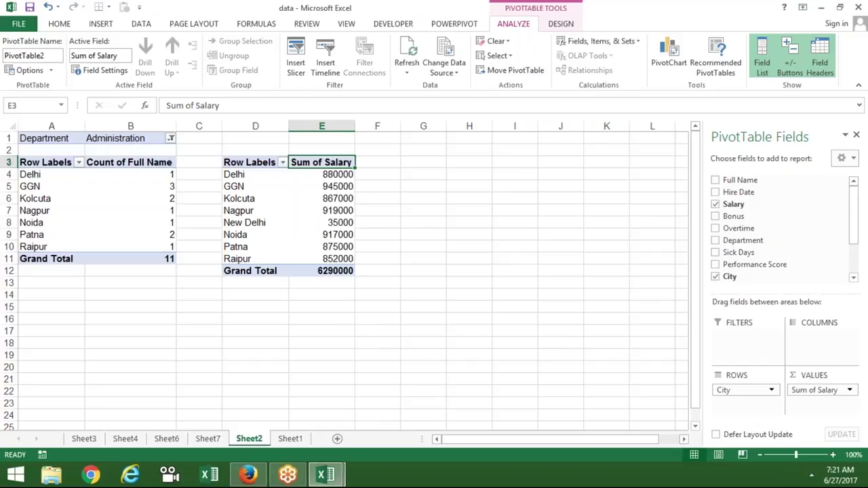
- Try adding Overtime and Salary to the first pivot, undo it after the overlap error, then narrow column C
left_click(23, 164)
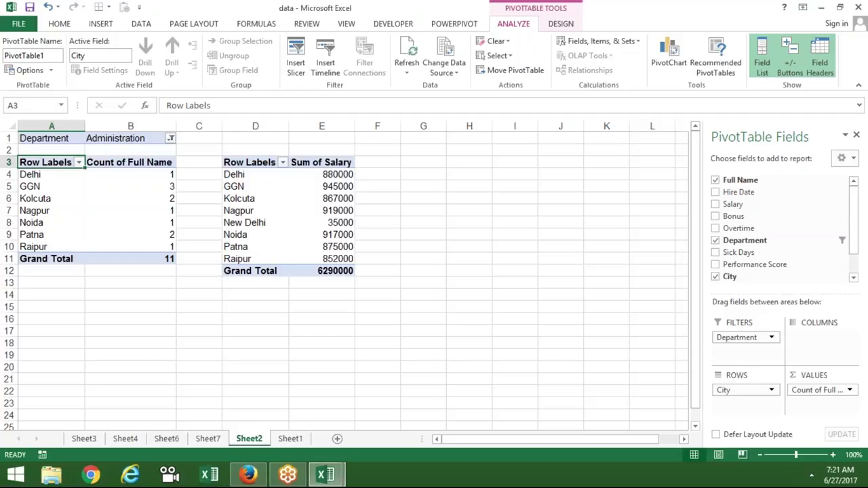
mouse_move(133, 200)
left_click_drag(755, 227, 841, 415)
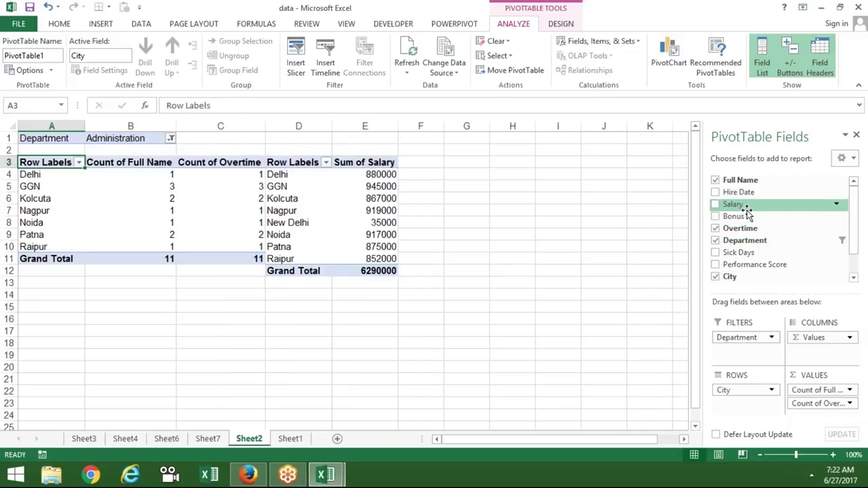
mouse_move(746, 211)
left_mouse_down()
mouse_move(826, 437)
mouse_move(822, 411)
left_mouse_up()
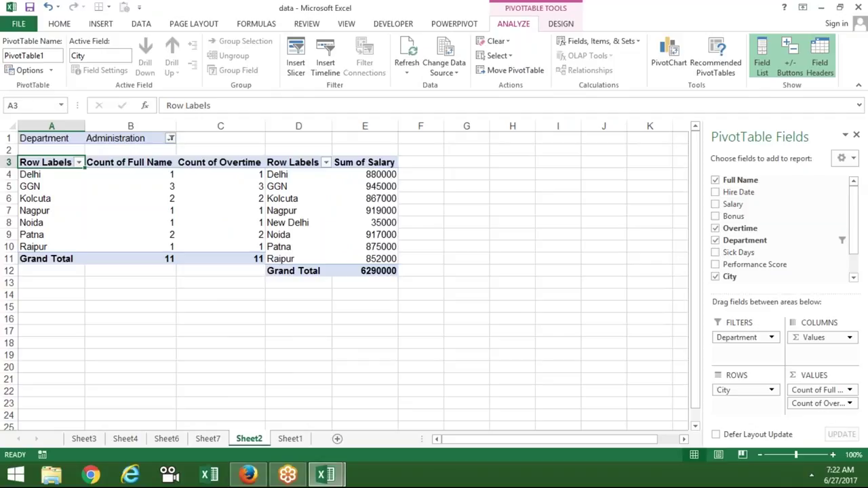
mouse_move(733, 208)
left_mouse_down()
mouse_move(814, 410)
mouse_move(821, 405)
left_mouse_up()
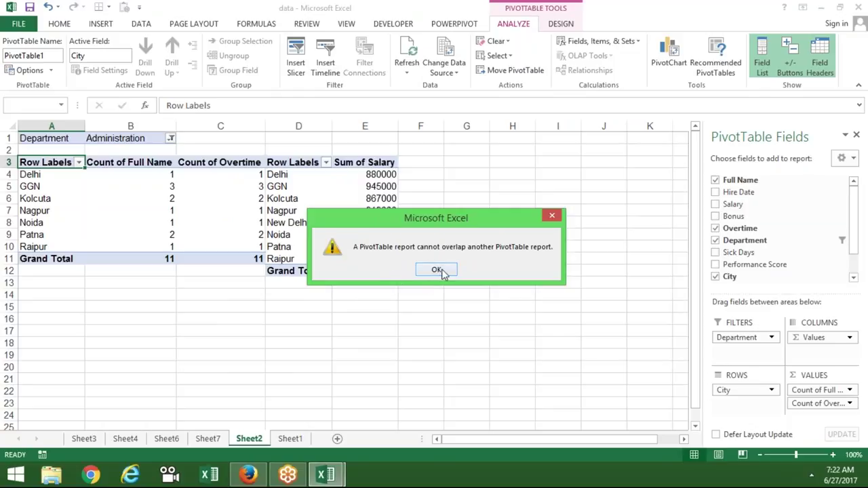
left_click(437, 269)
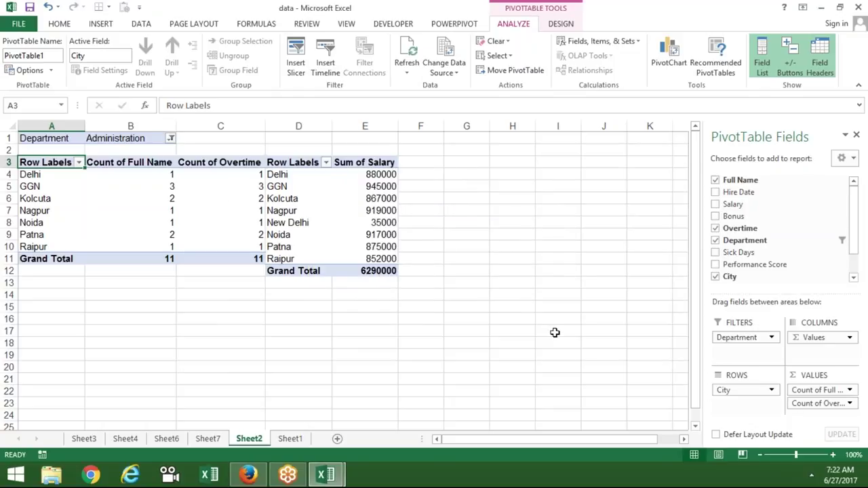
left_click(715, 230)
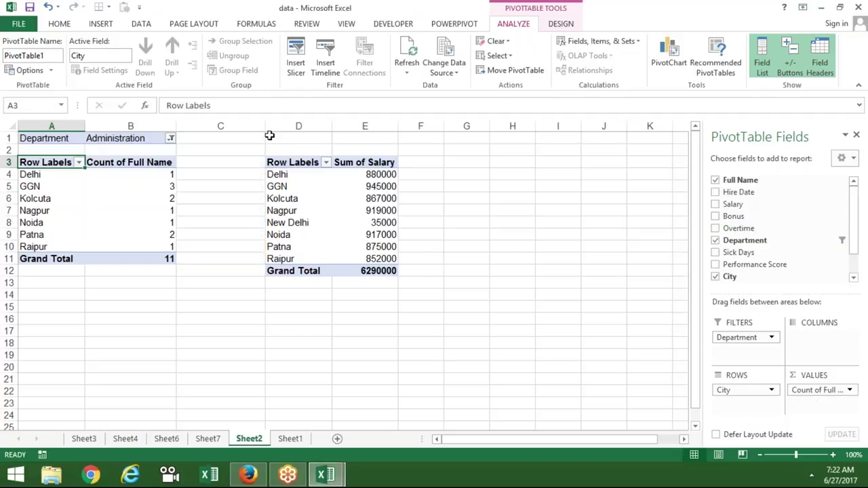
left_click_drag(265, 126, 230, 126)
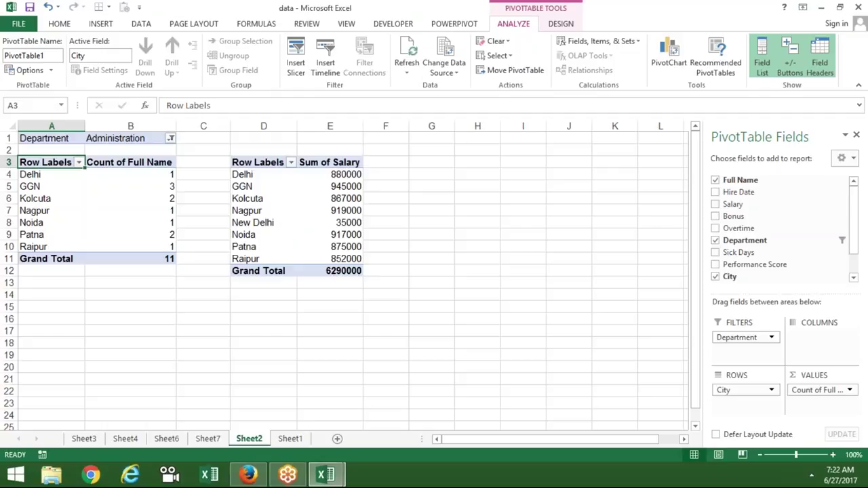
- Copy the salary pivot D3:E12 to G3 and switch its values from Salary to Bonus
left_click(341, 221)
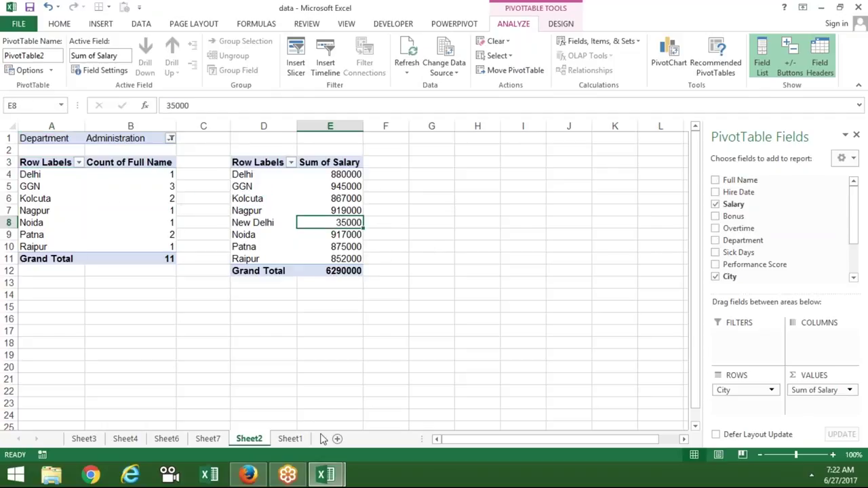
left_click(292, 438)
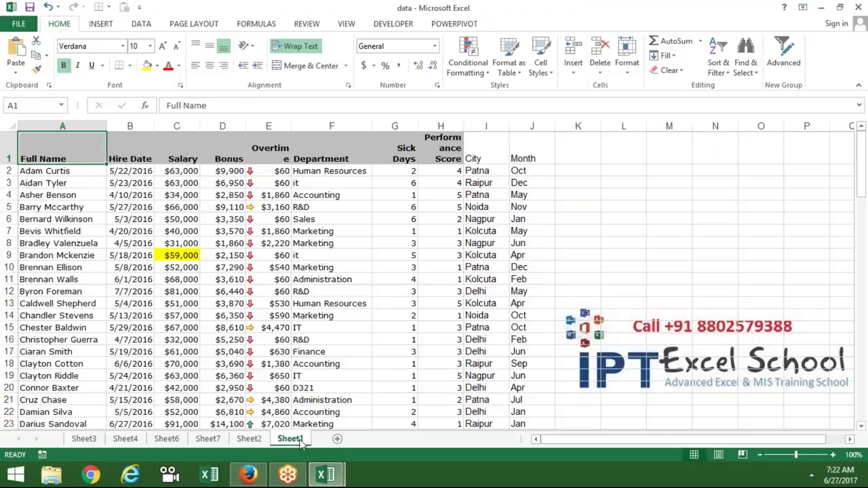
left_click(261, 441)
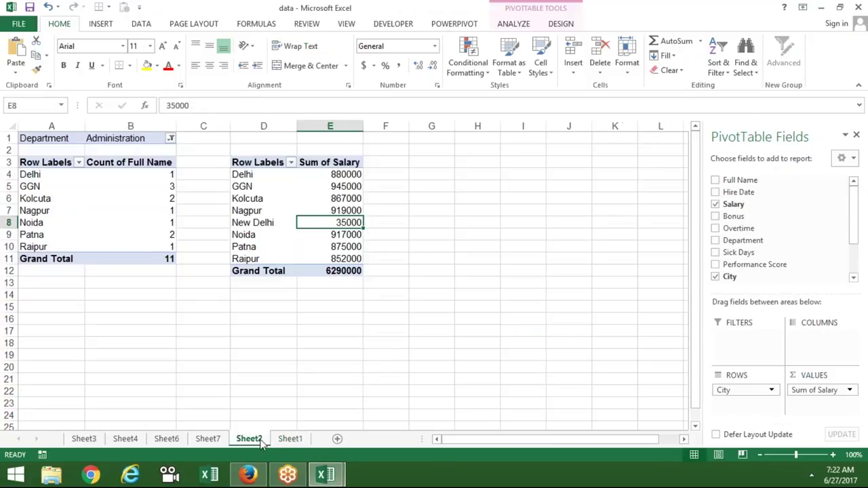
key("Up")
key("Up")
key("Up")
key("Left")
key("shift+Right")
key("shift+Down")
key("shift+Down")
key("shift+Down")
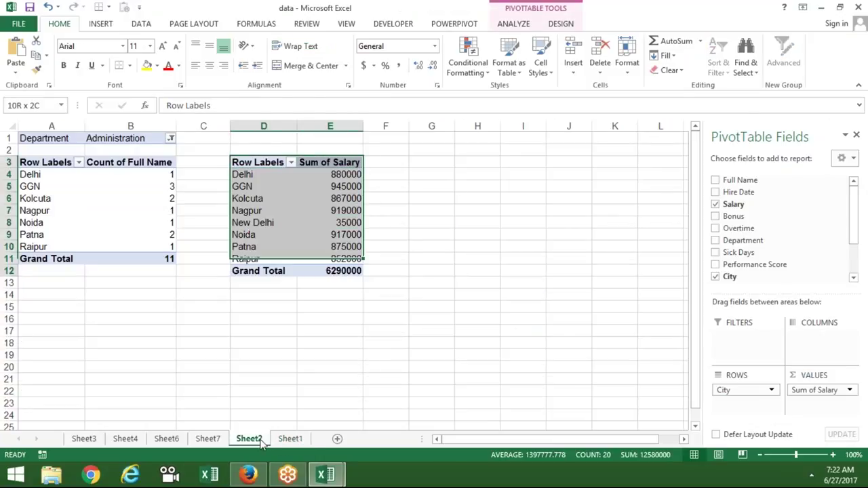
key("shift+Down")
key("ctrl+c")
left_click(432, 162)
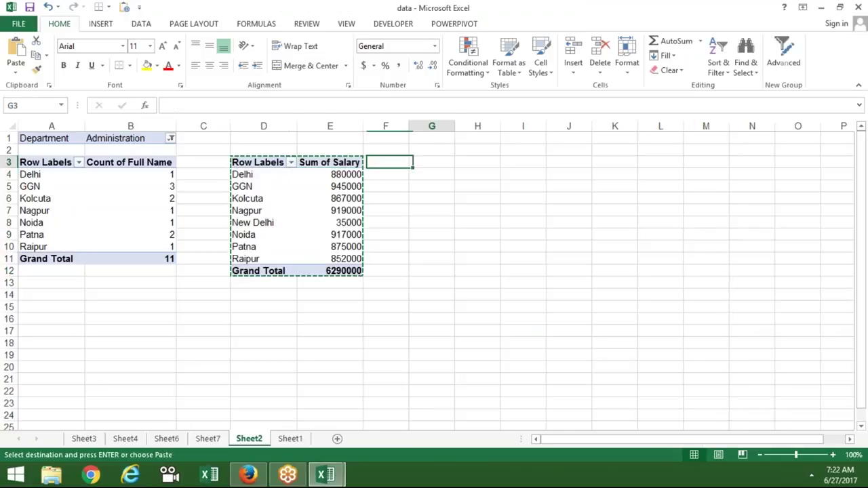
key("Return")
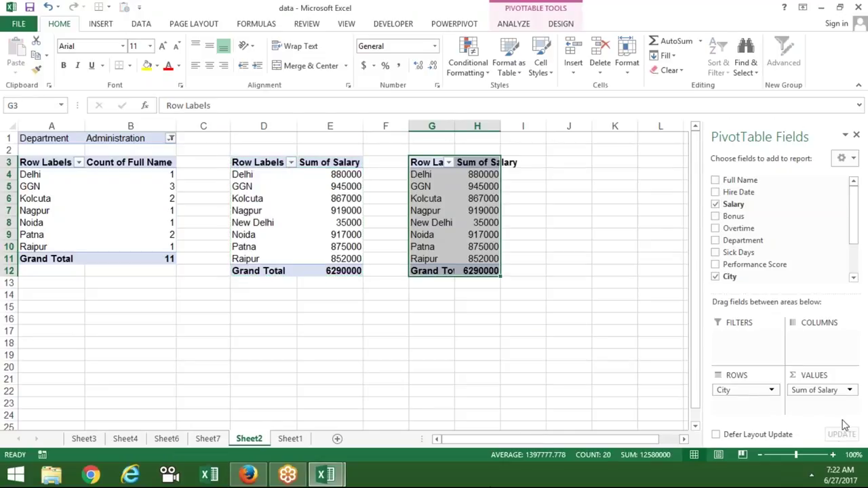
left_click(807, 204)
left_click_drag(760, 216, 831, 396)
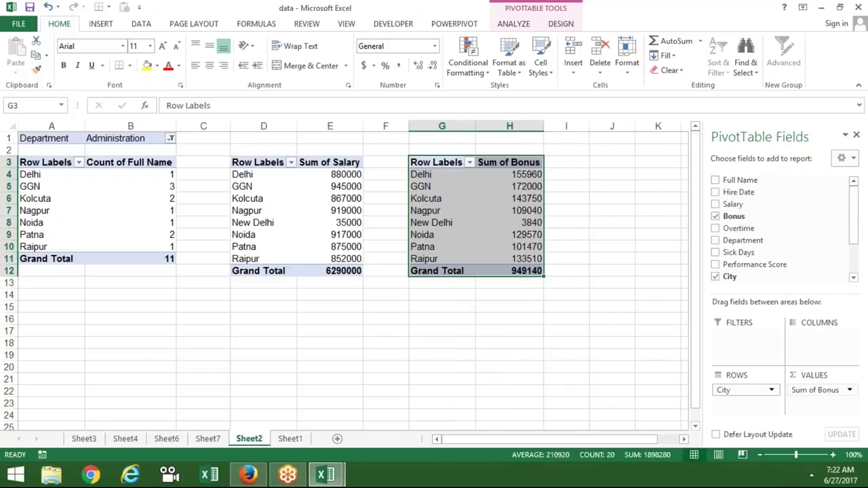
- Paste another copy of the Sum of Bonus pivot at A19
key("ctrl+c")
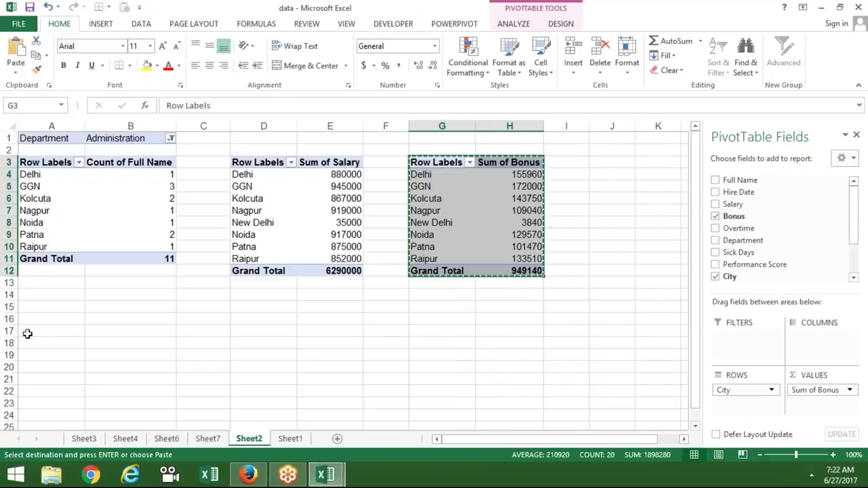
left_click(27, 333)
left_click(29, 352)
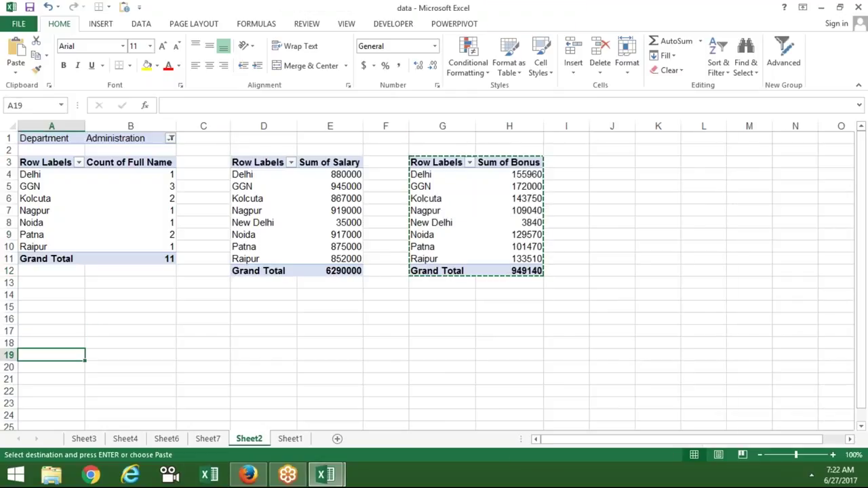
key("ctrl+v")
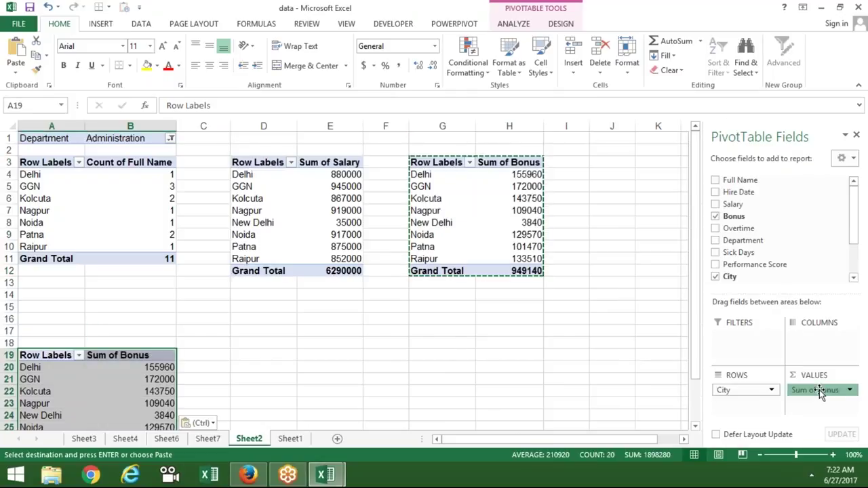
- Switch the lower pivot to Sum of Overtime and delete empty rows 15–16 so it starts at A17
left_click_drag(820, 391, 753, 231)
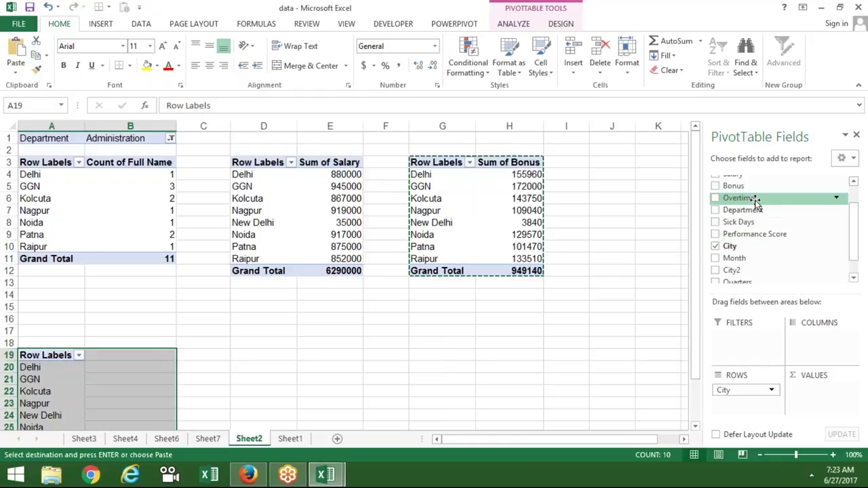
left_click_drag(756, 200, 817, 397)
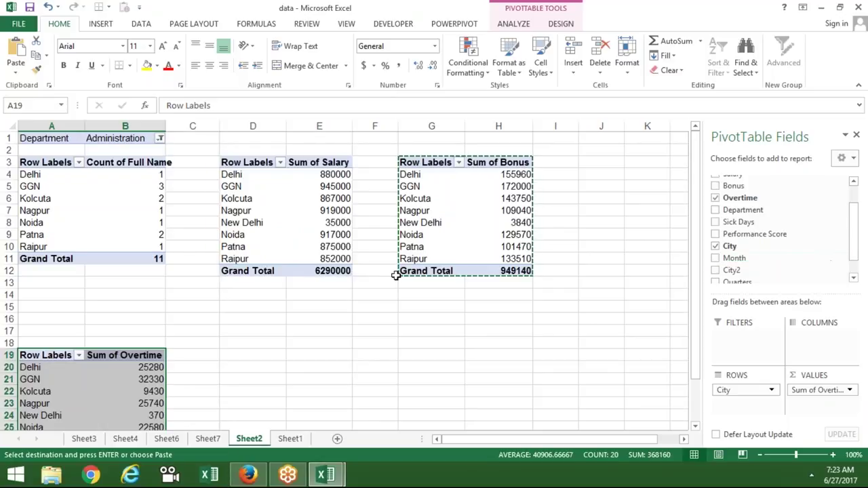
left_click(349, 319)
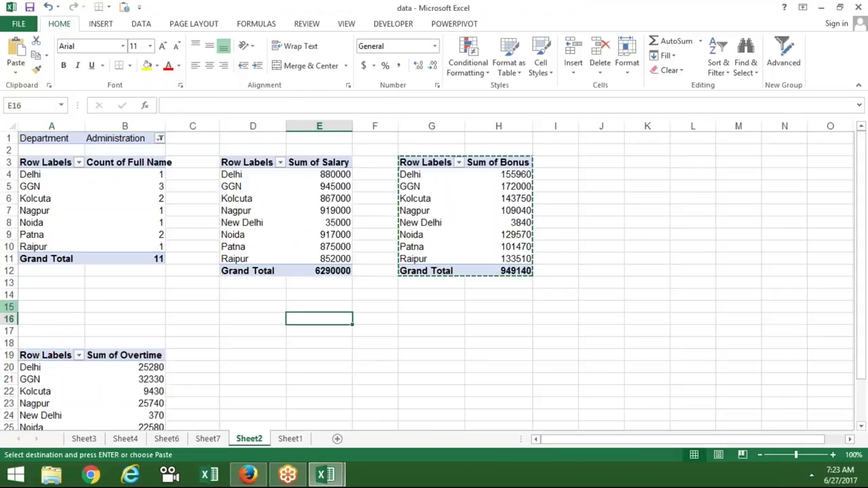
left_click_drag(10, 306, 19, 323)
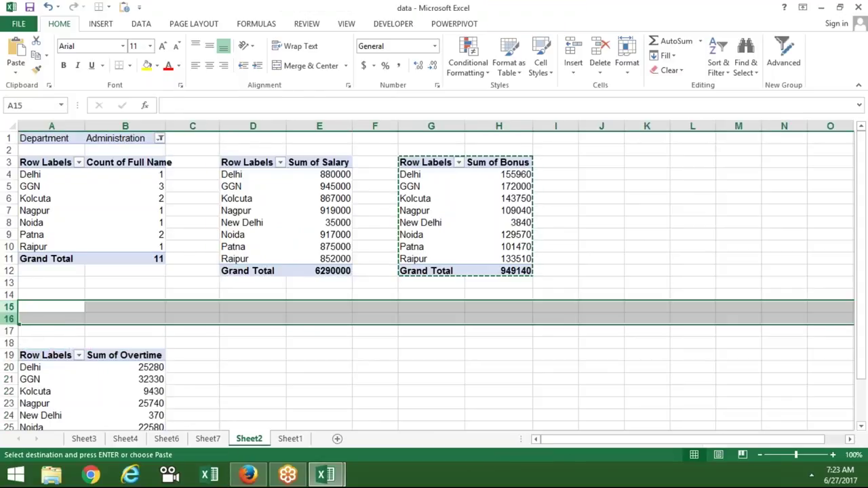
key("ctrl+minus")
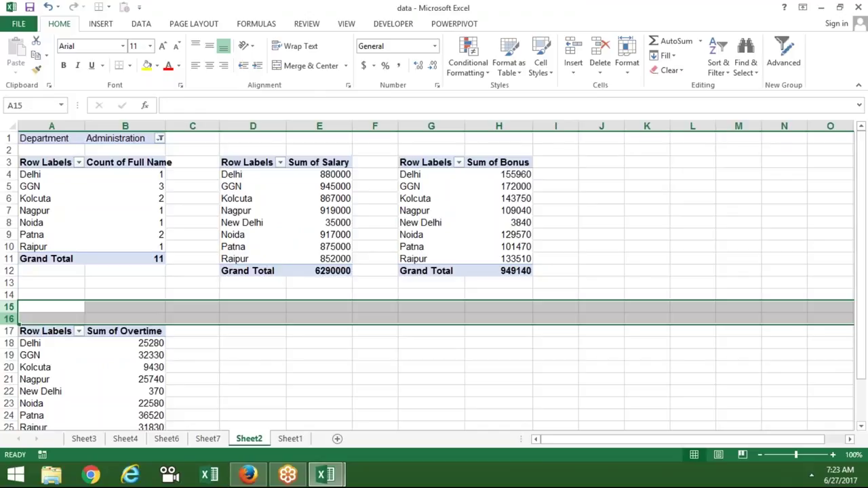
left_click(51, 283)
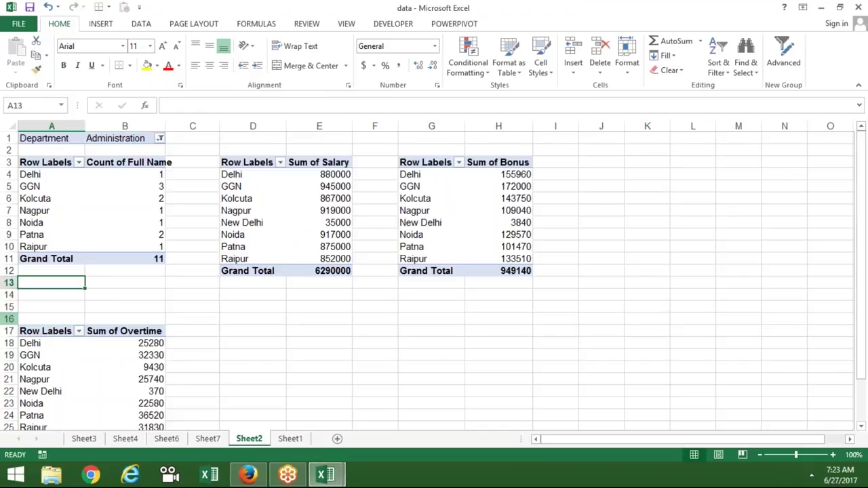
- Insert a Clustered Column PivotChart from the headcount-by-city pivot
left_click(222, 207)
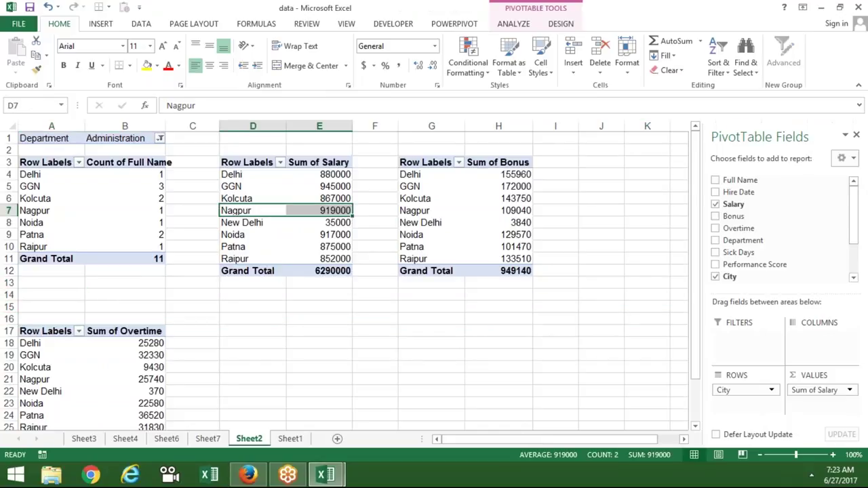
left_click(400, 210)
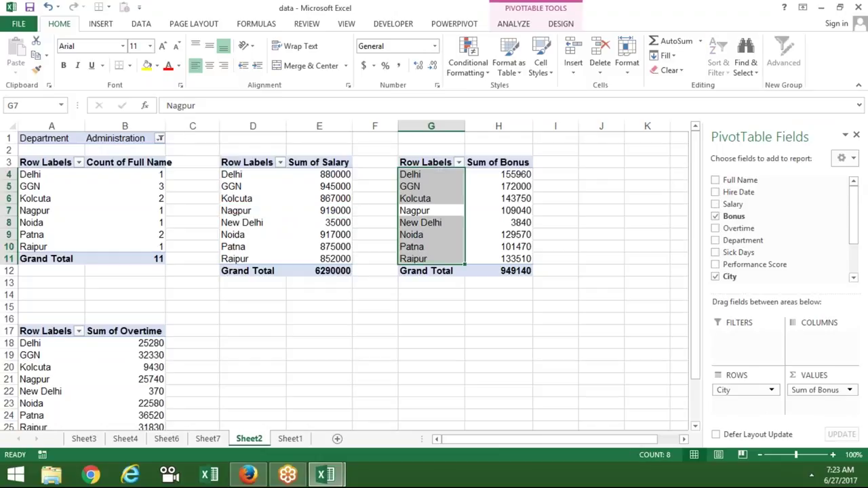
left_click(39, 214)
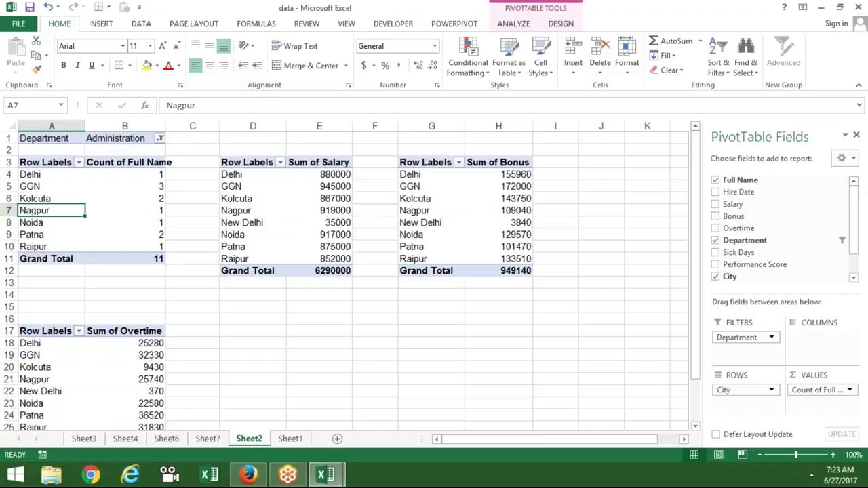
left_click(102, 24)
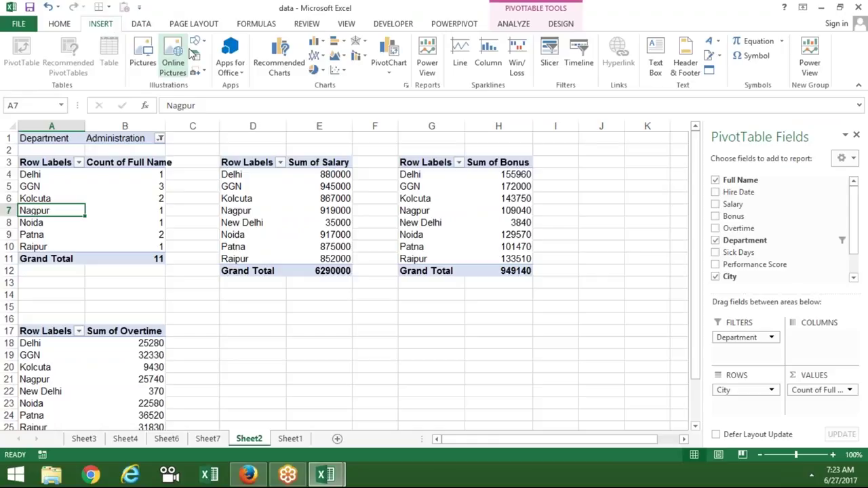
left_click(289, 47)
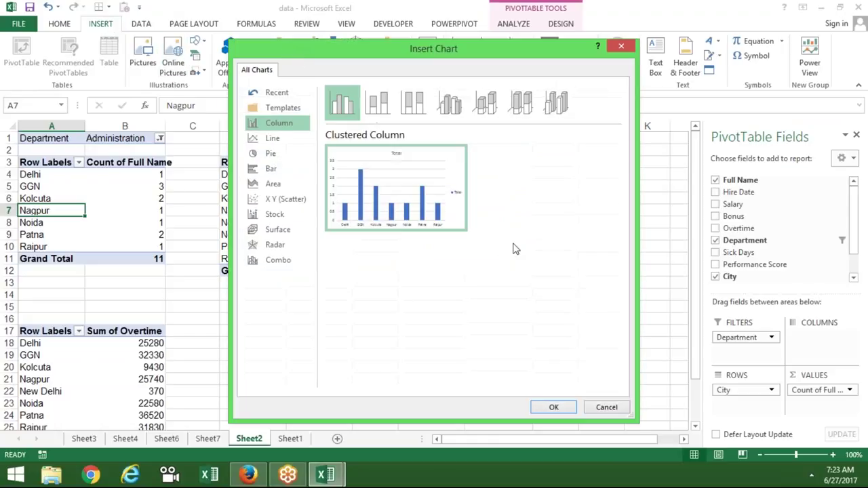
left_click(552, 407)
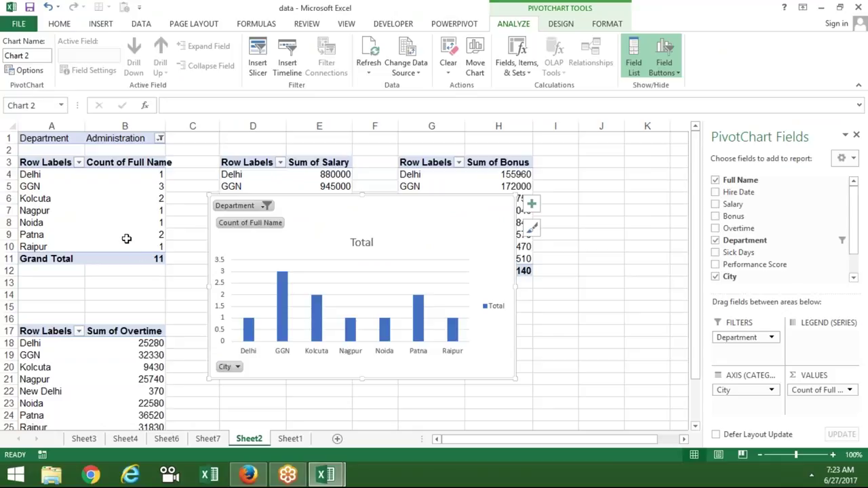
- Copy the city names A4:A10, then cut the new PivotChart off Sheet2
mouse_move(126, 239)
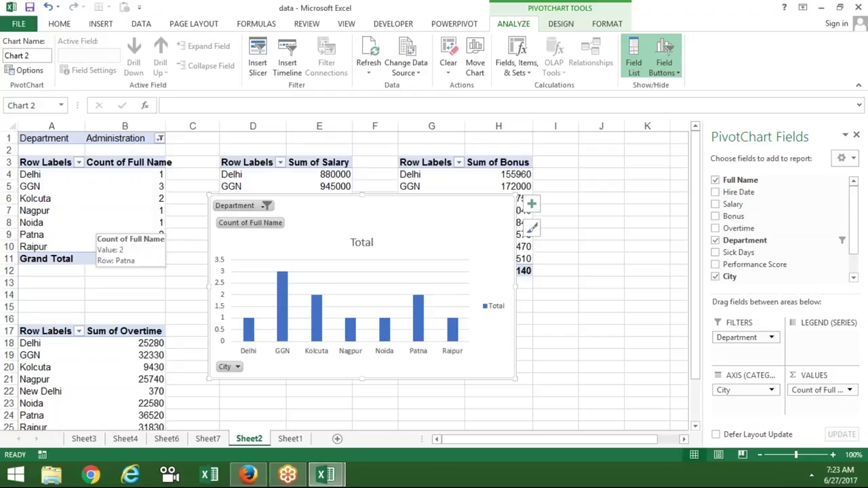
left_click_drag(40, 247, 40, 174)
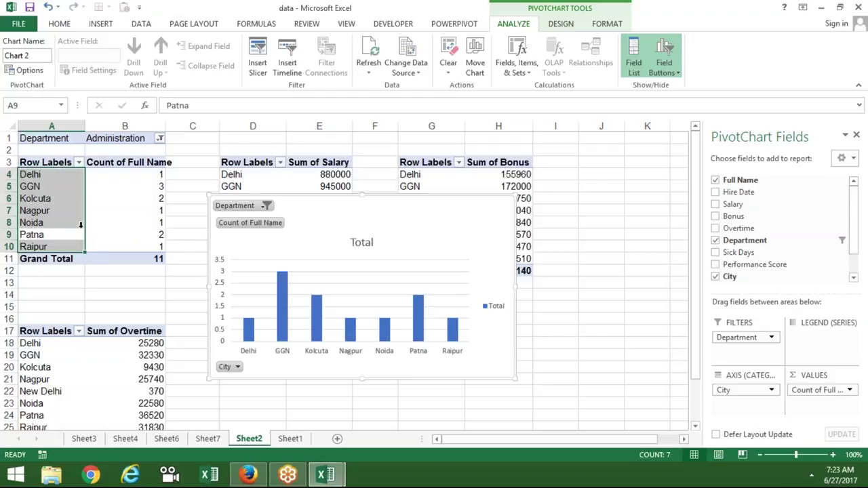
key("ctrl+c")
left_click(141, 212)
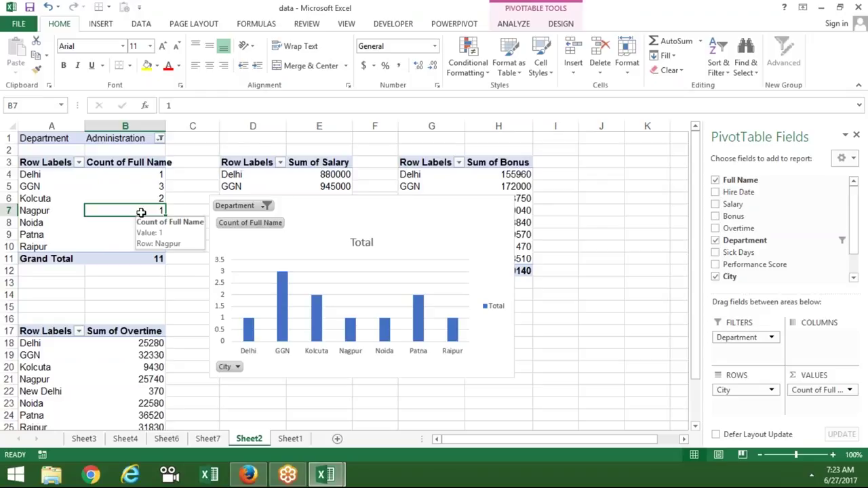
left_click(296, 218)
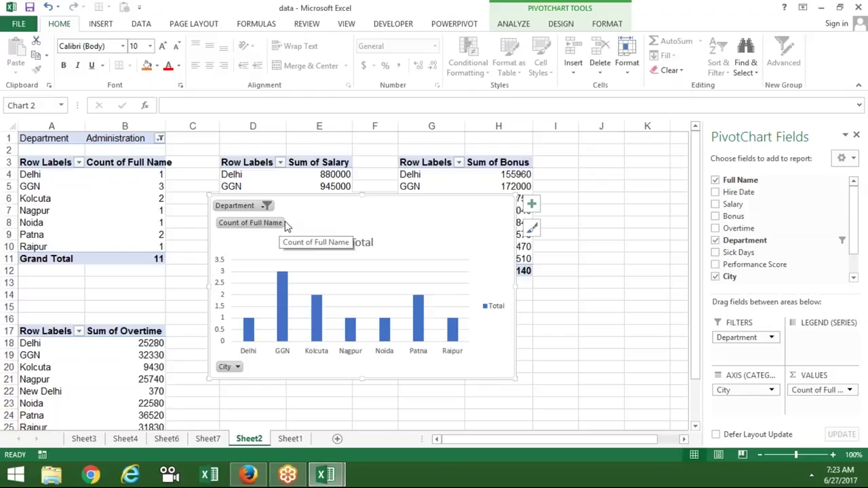
key("Delete")
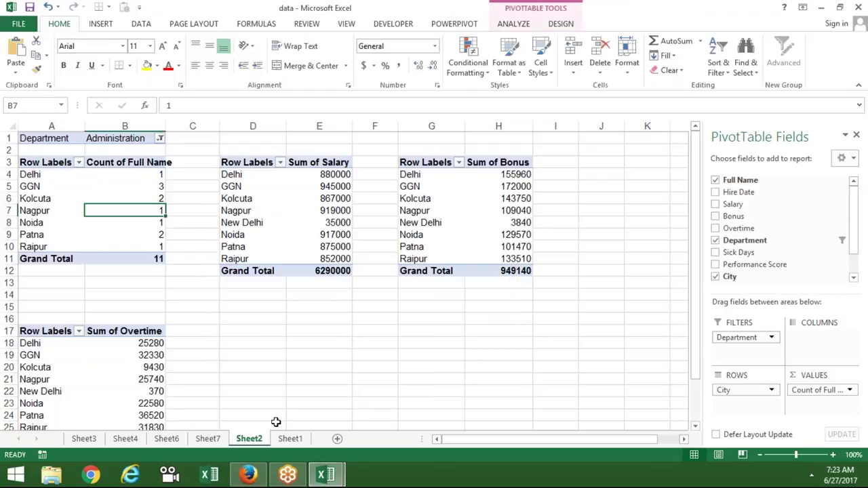
- Paste the City PivotChart onto a new Sheet5
left_click(336, 439)
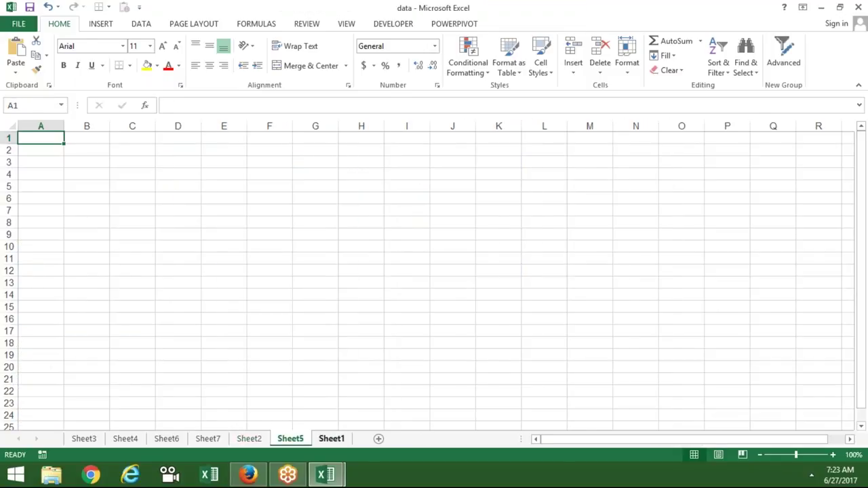
key("ctrl+v")
left_click(331, 283)
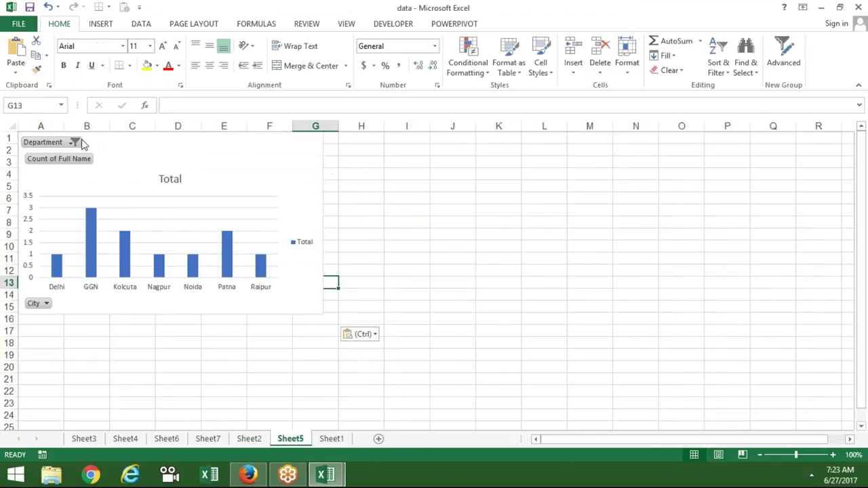
left_click(502, 198)
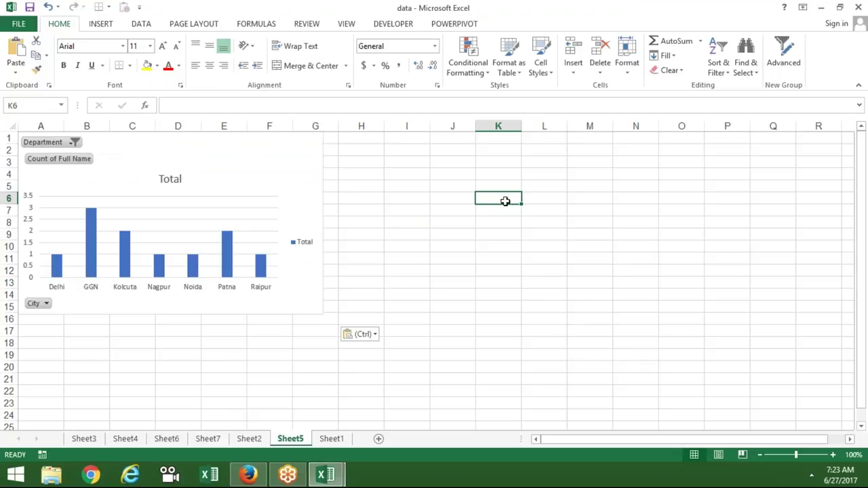
left_click(272, 183)
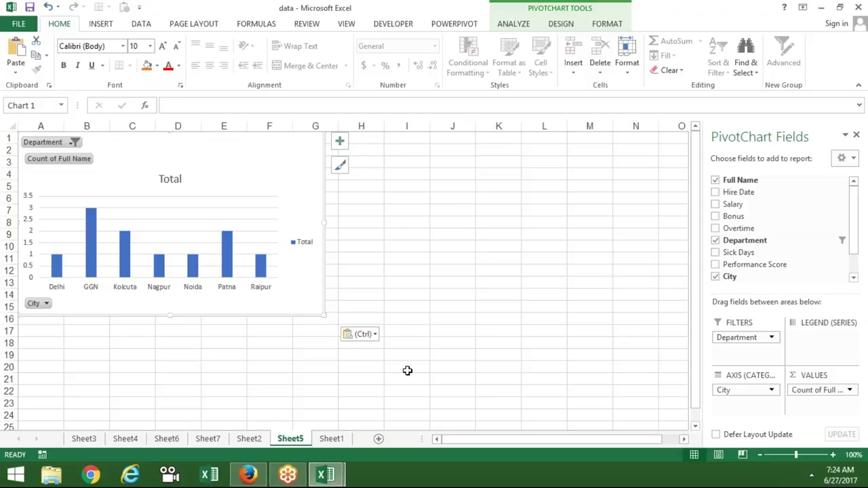
- Filter the pasted chart's Department field to Finance
left_click(75, 144)
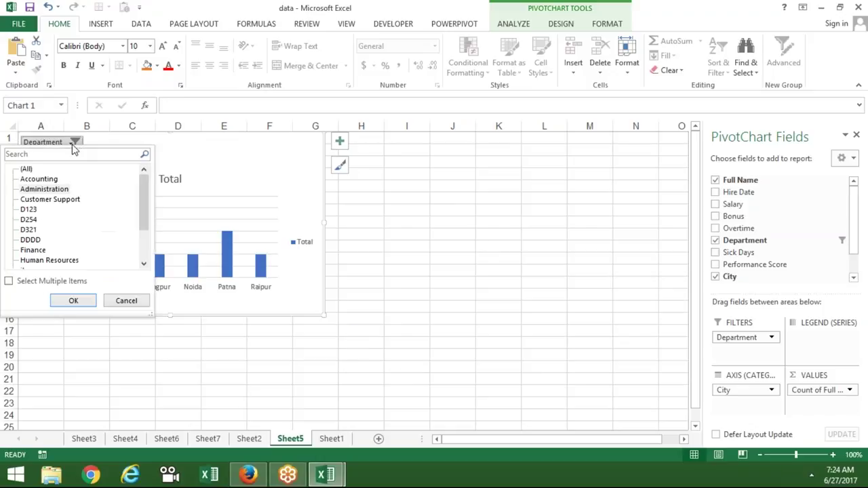
left_click(34, 250)
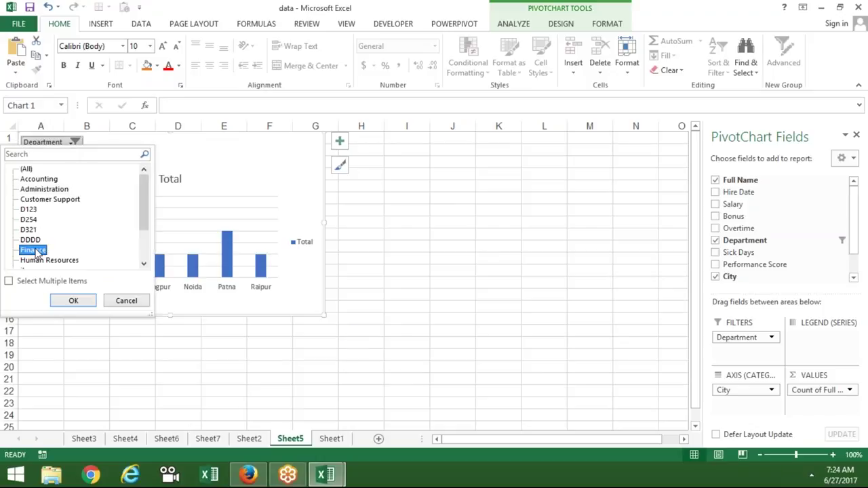
left_click(73, 301)
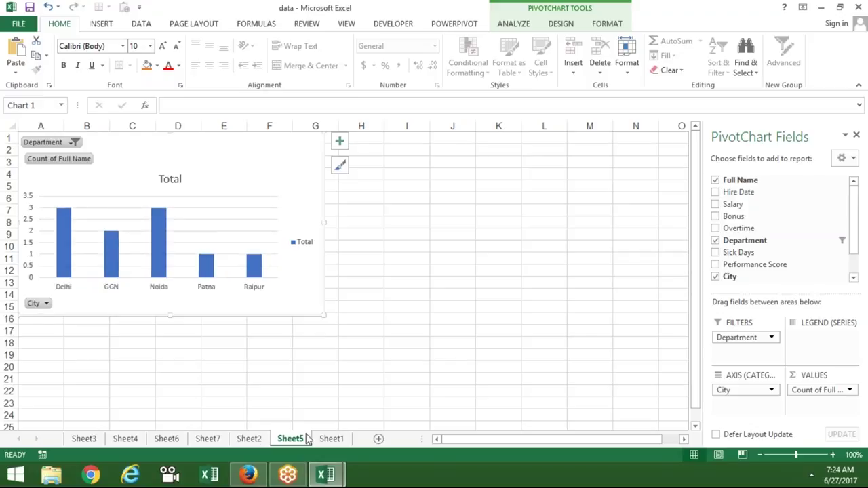
left_click(332, 440)
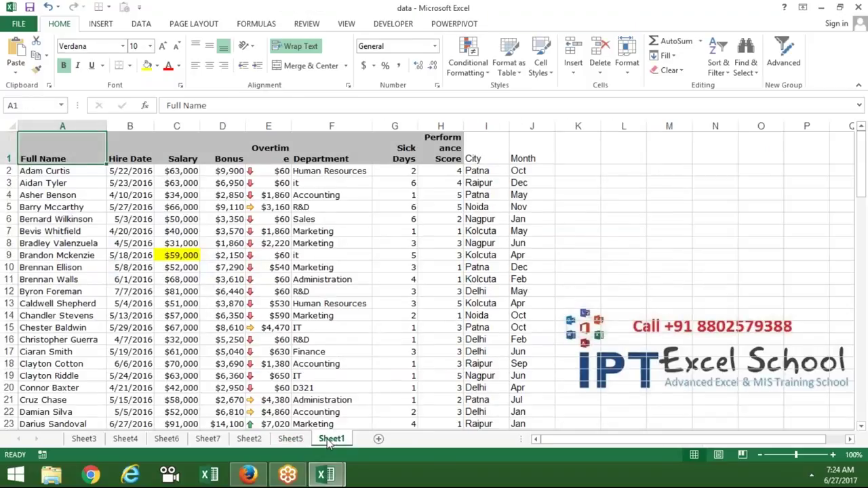
left_click(291, 440)
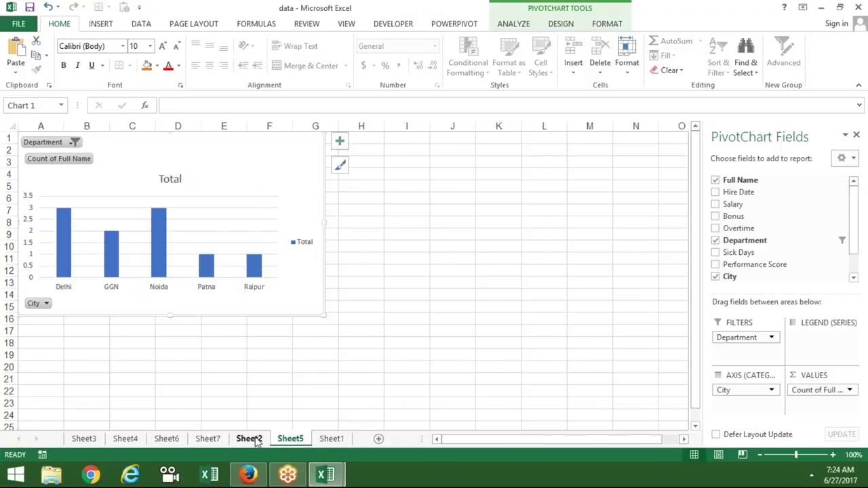
left_click(251, 440)
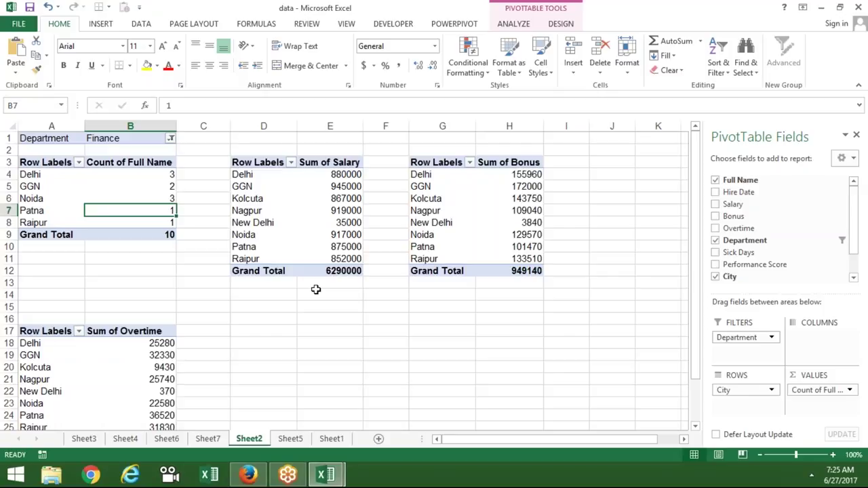
- Set the count pivot's Department filter to Accounting, giving a grand total of 9
left_click(281, 209)
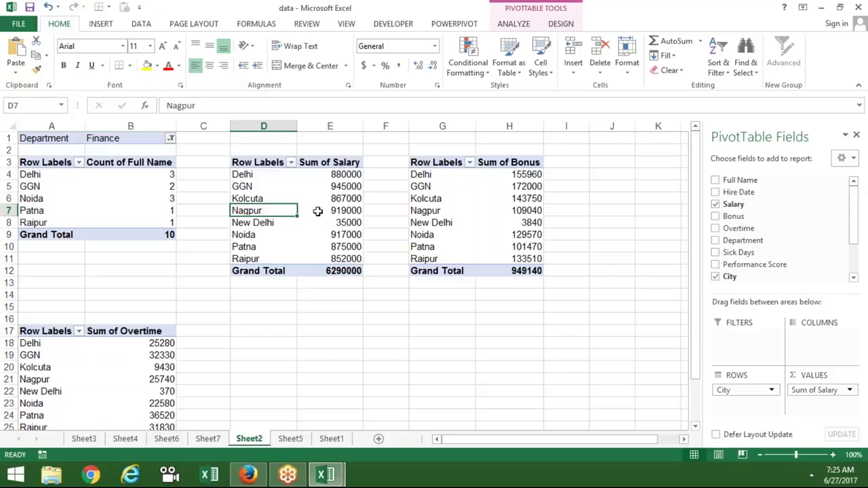
left_click(410, 211)
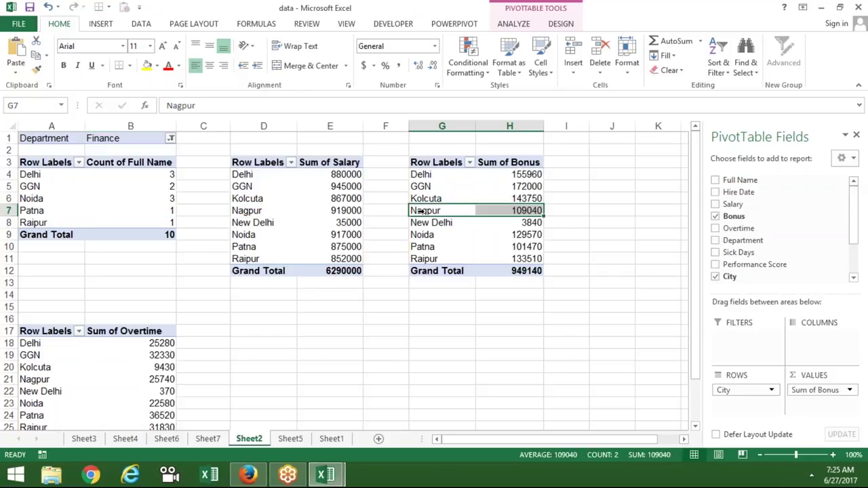
left_click(74, 370)
left_click(171, 139)
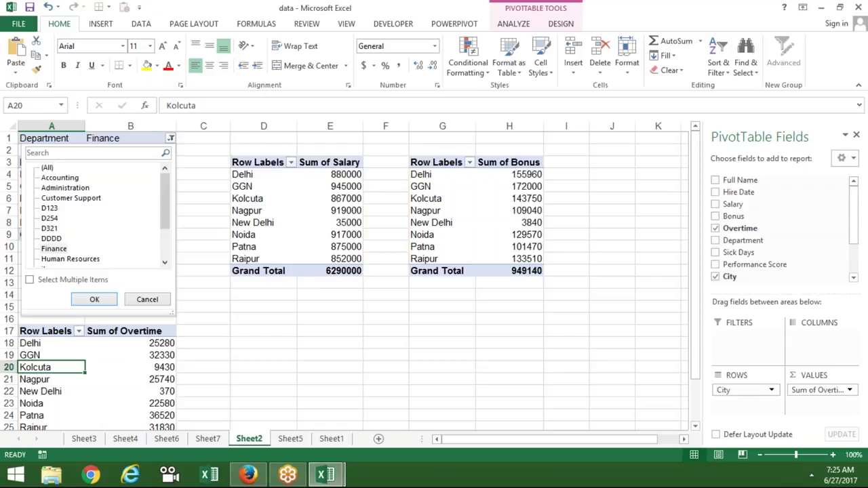
left_click(60, 179)
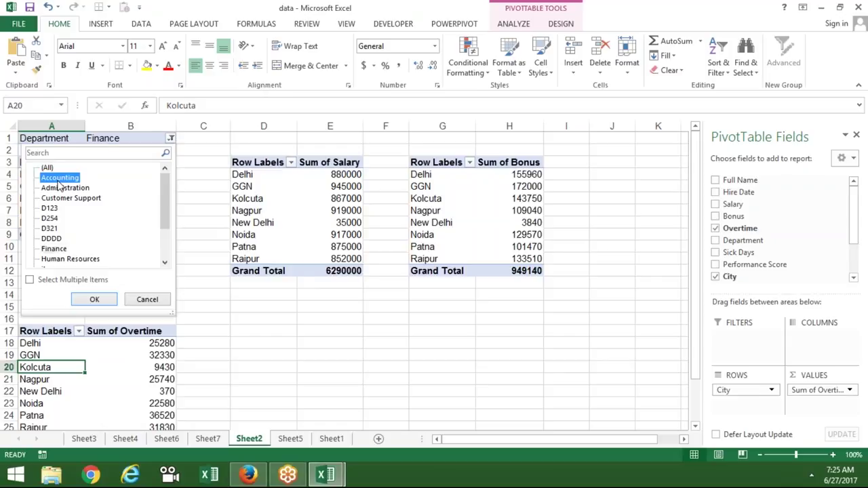
left_click(95, 300)
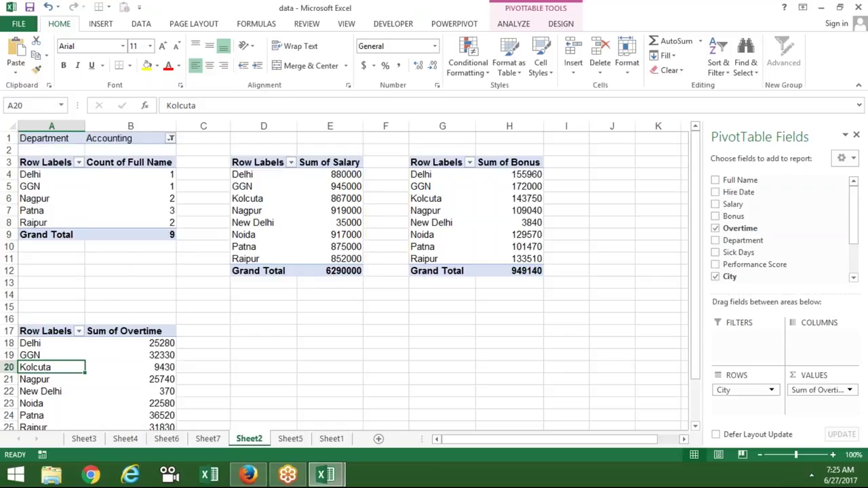
- Look over the count, Salary, Bonus and Overtime pivots under the Accounting filter
left_click(57, 167)
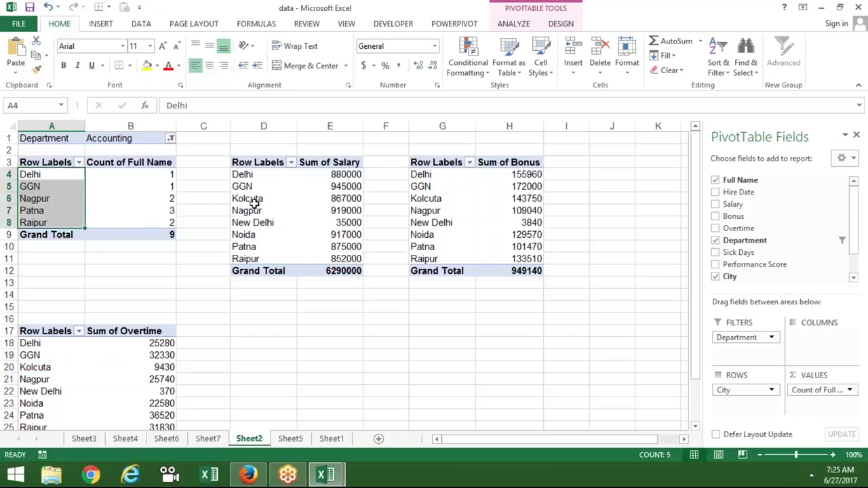
left_click(247, 198)
left_click_drag(421, 174, 422, 258)
left_click(130, 379)
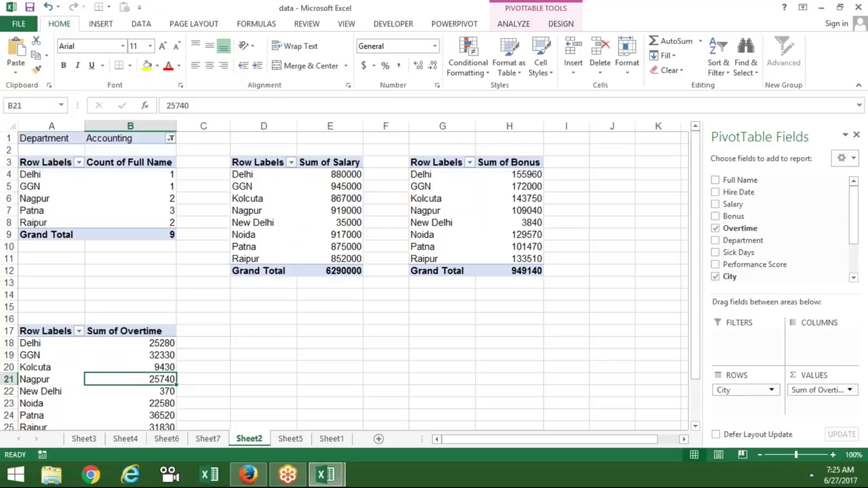
left_click(265, 138)
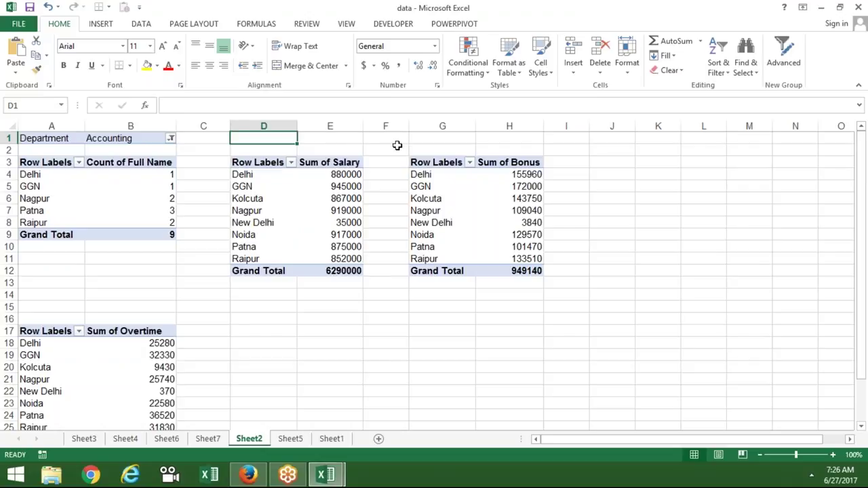
left_click(166, 198)
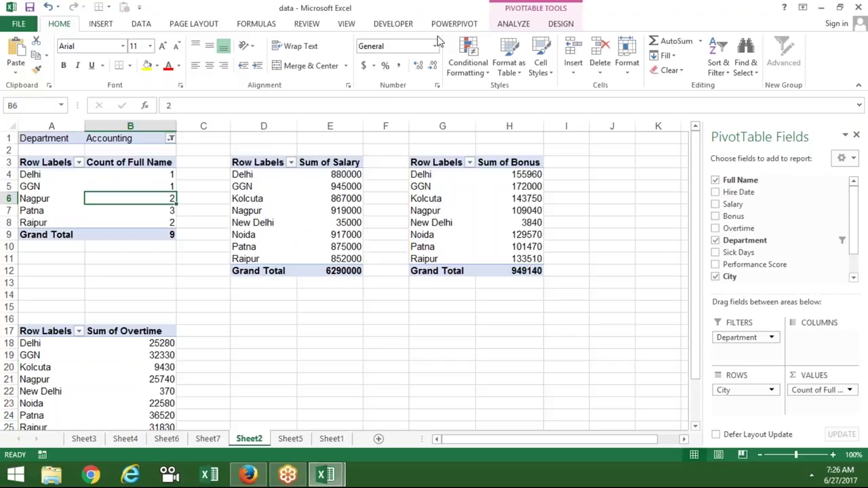
- Insert Department, Performance Score and Month slicers for the count pivot table
left_click(517, 24)
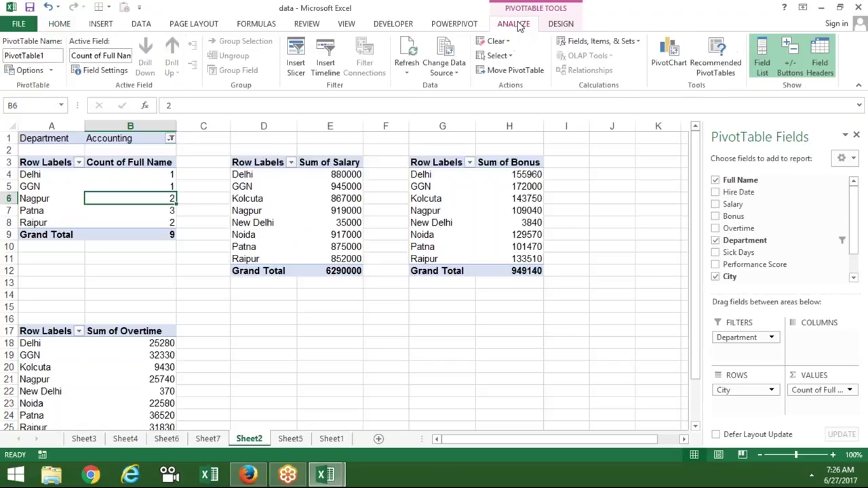
left_click(295, 57)
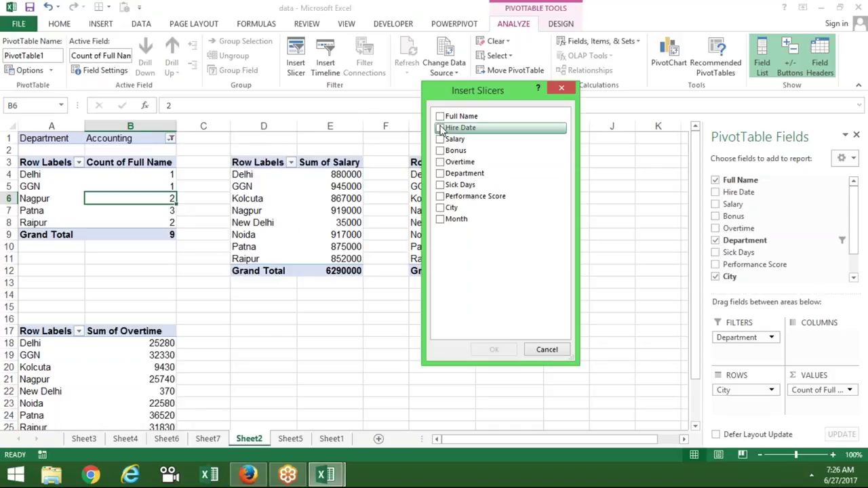
left_click(448, 175)
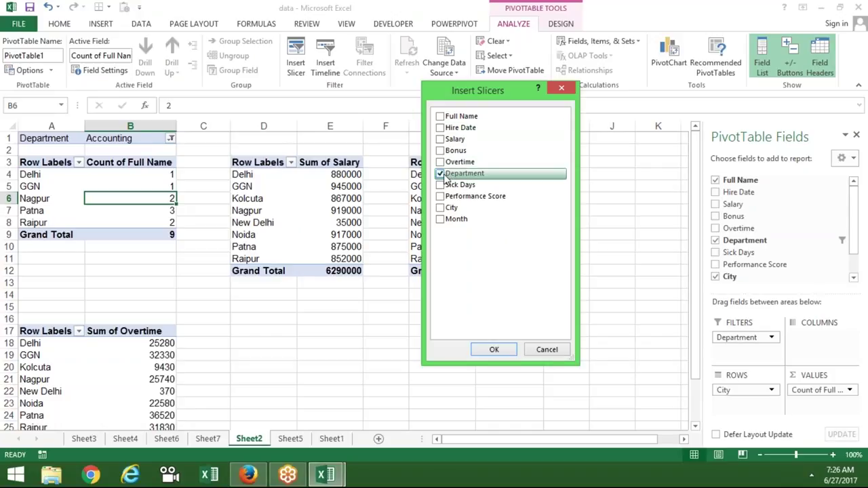
left_click(442, 197)
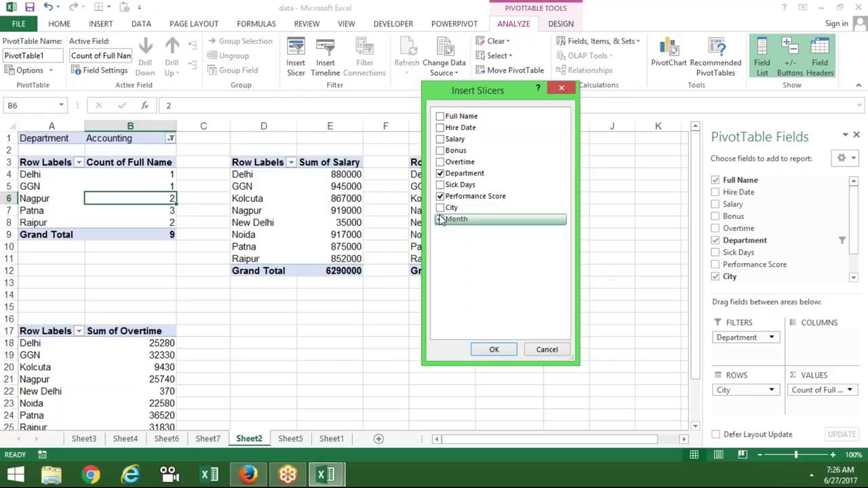
left_click(441, 219)
left_click(493, 349)
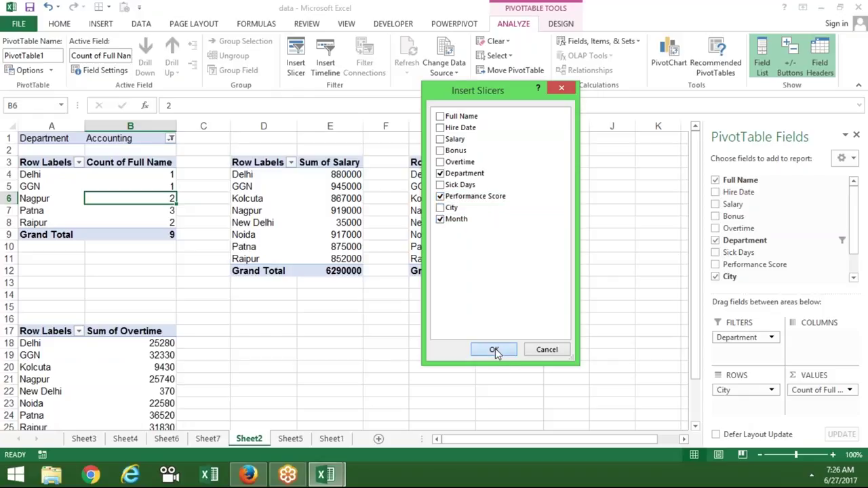
left_click(550, 353)
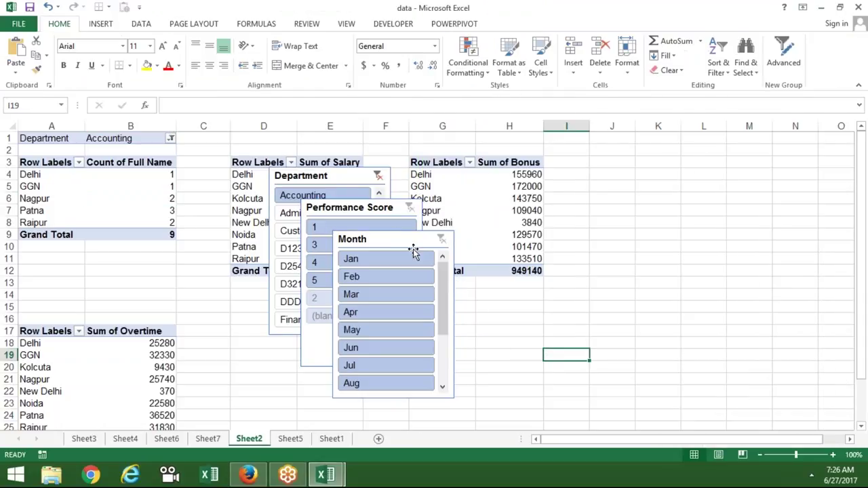
- Move the Month and Performance Score slicers to columns J–O and filter to March
left_click_drag(402, 244, 785, 145)
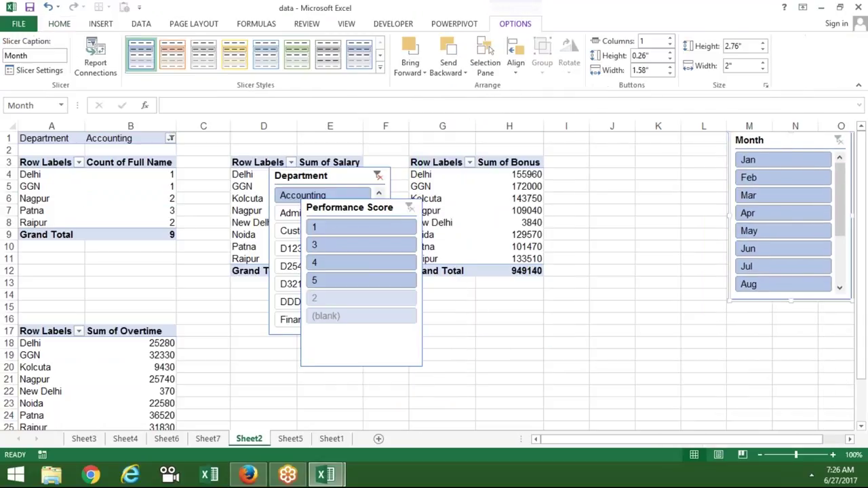
left_click_drag(380, 208, 706, 141)
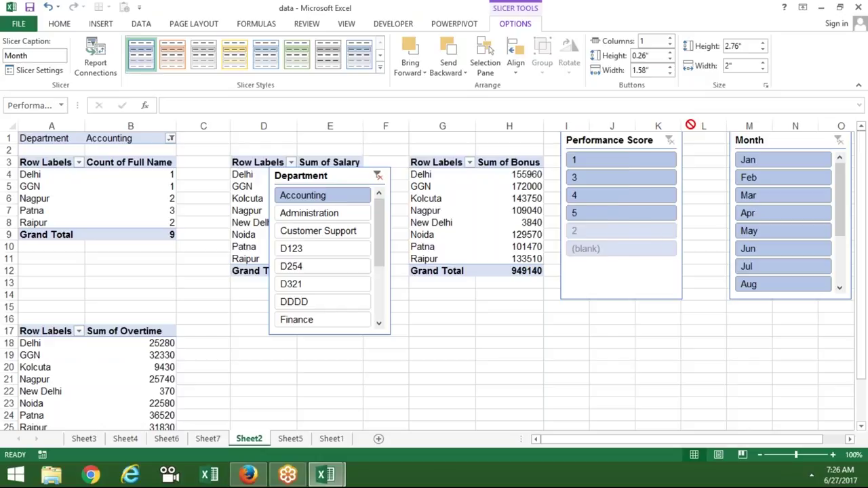
left_click_drag(706, 141, 687, 147)
left_click(783, 195)
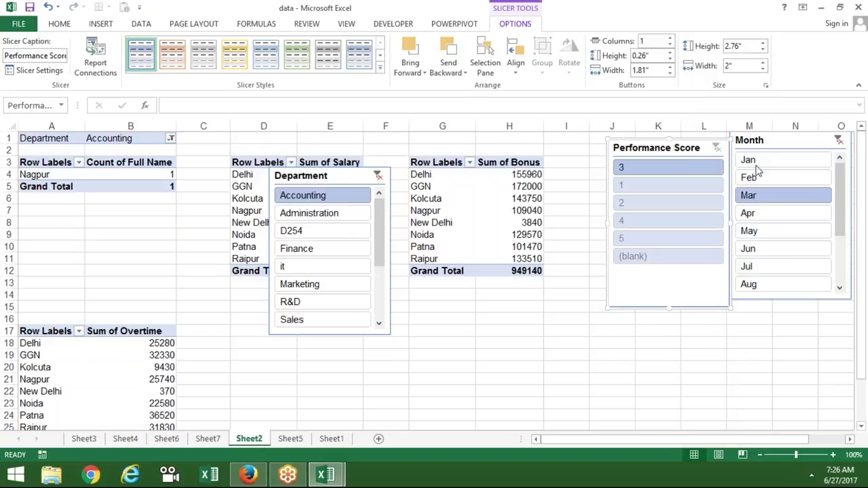
left_click(771, 145)
- Narrow the Month and Performance Score slicers and place the Department slicer beside them
left_click_drag(730, 216, 788, 213)
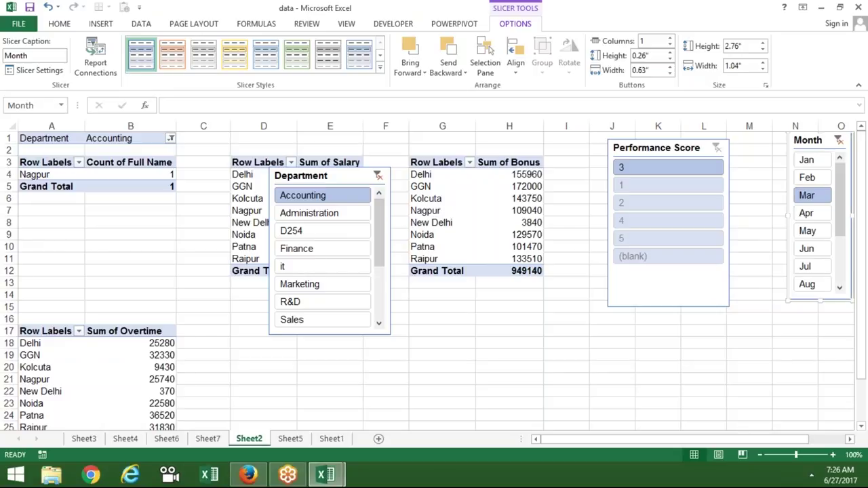
left_click_drag(810, 142, 792, 152)
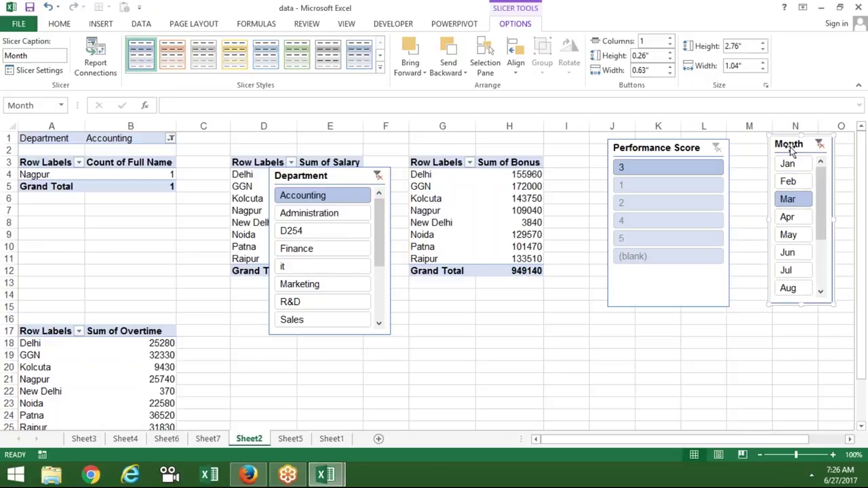
left_click_drag(687, 152, 724, 148)
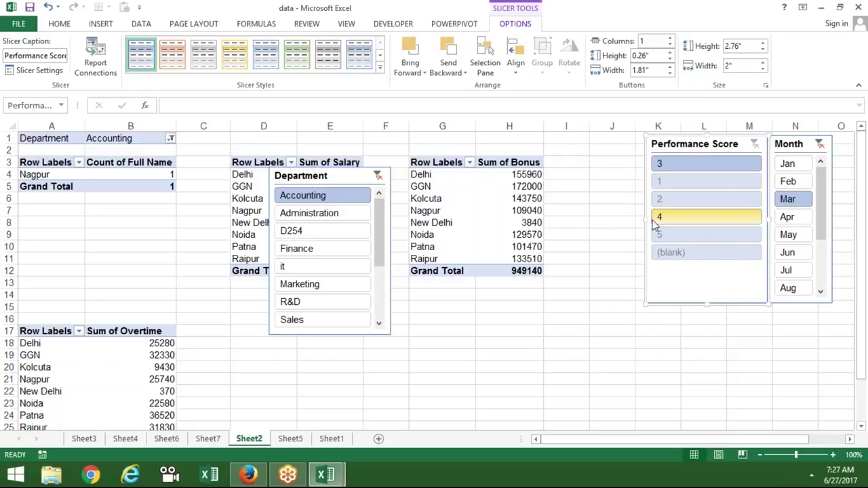
left_click_drag(648, 219, 679, 221)
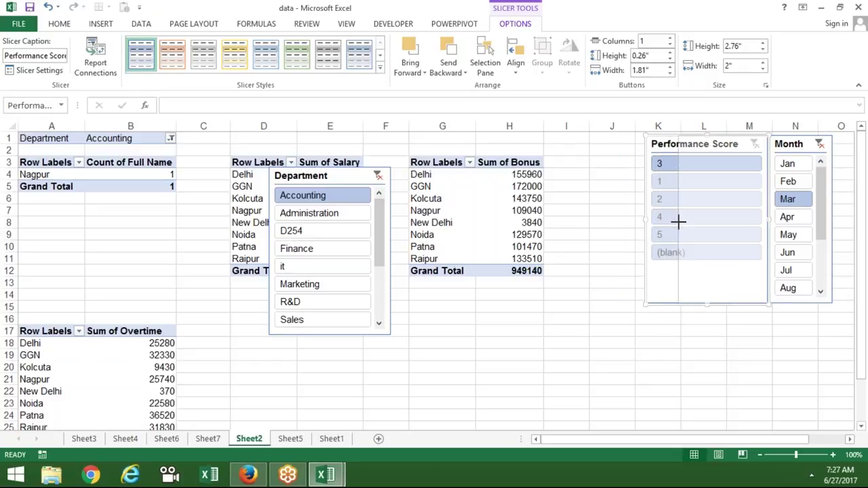
left_click_drag(354, 175, 623, 145)
left_click(509, 379)
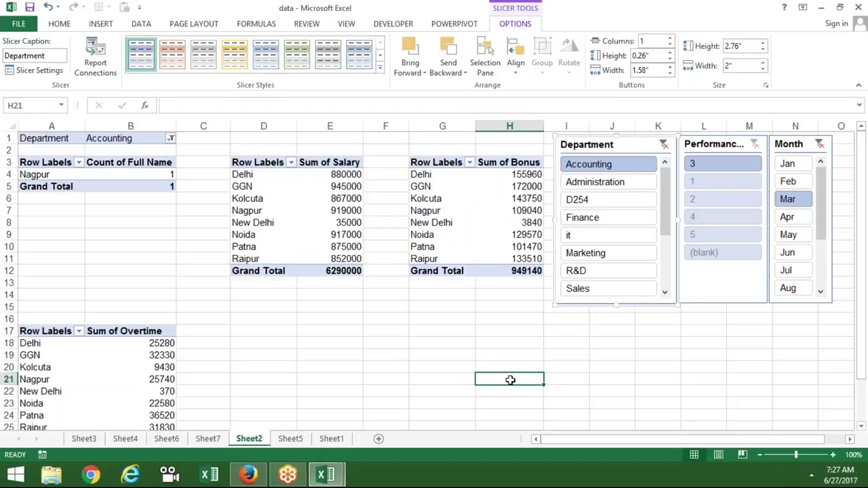
- Clear the Department and Month slicer filters
left_click(664, 145)
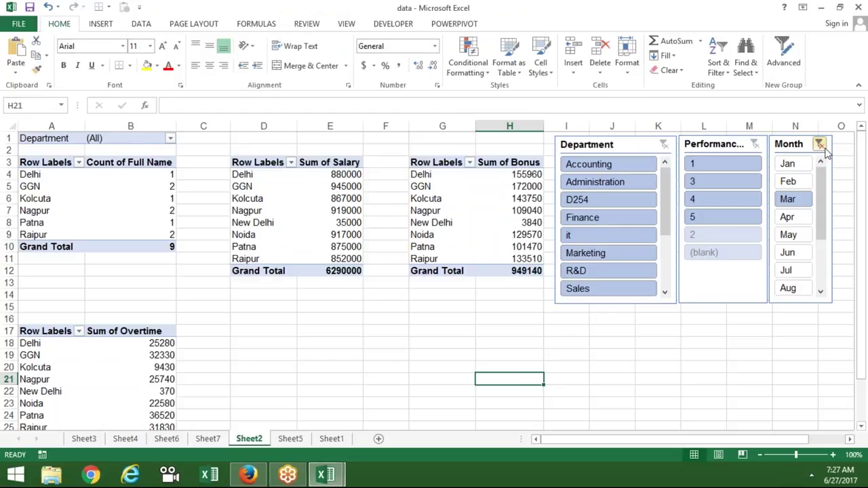
left_click(820, 145)
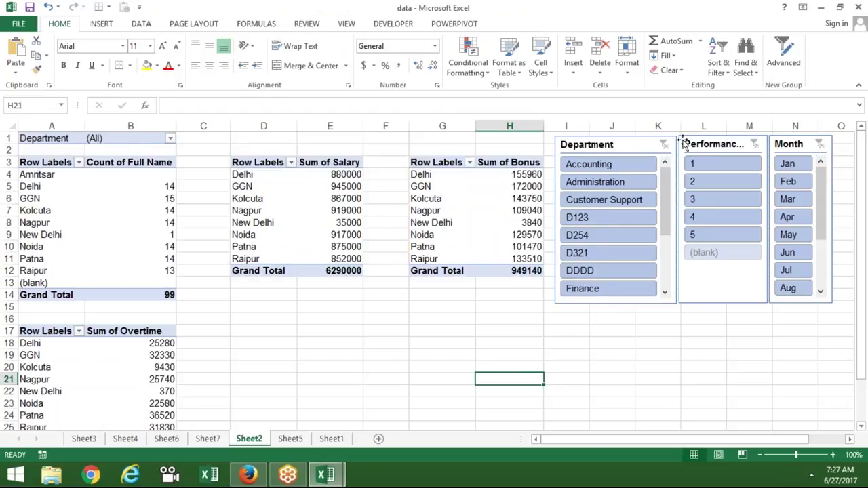
left_click(648, 171)
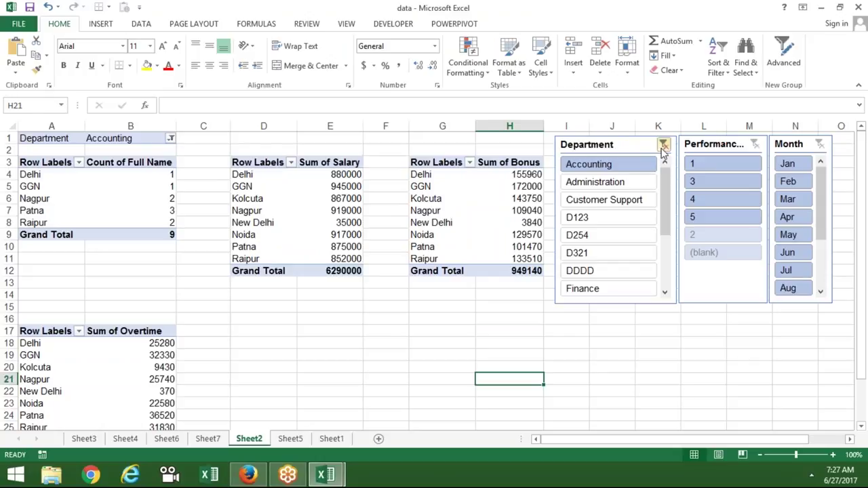
left_click(664, 146)
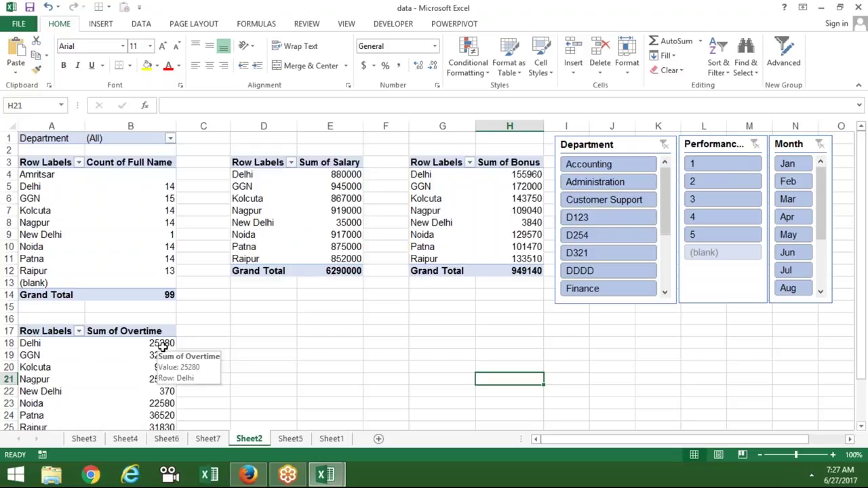
- Inspect the salary and bonus pivot rows with the pivot analysis options
left_click(246, 238)
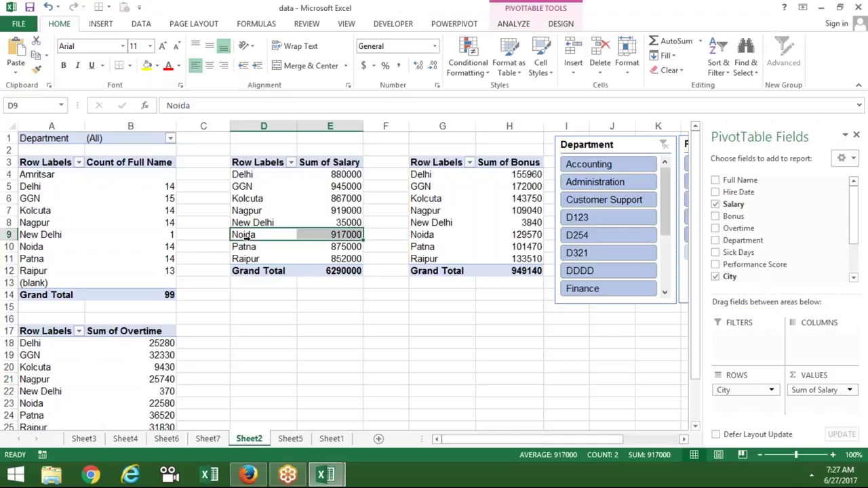
left_click(524, 27)
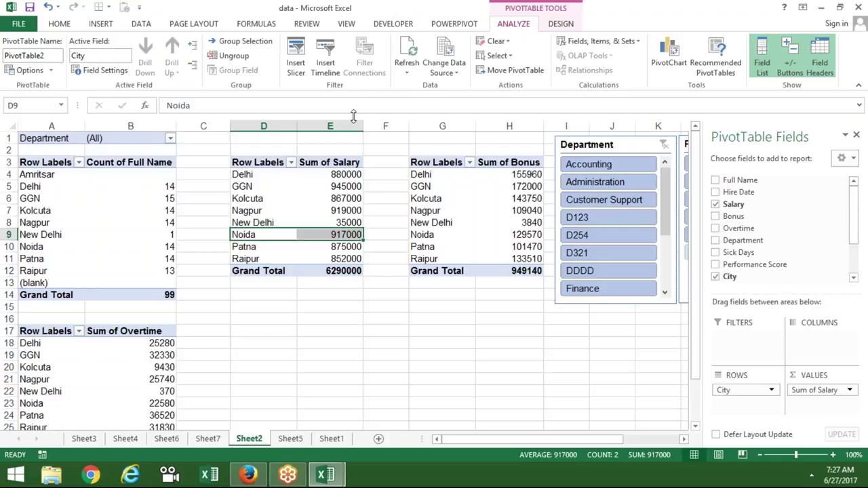
double_click(289, 198)
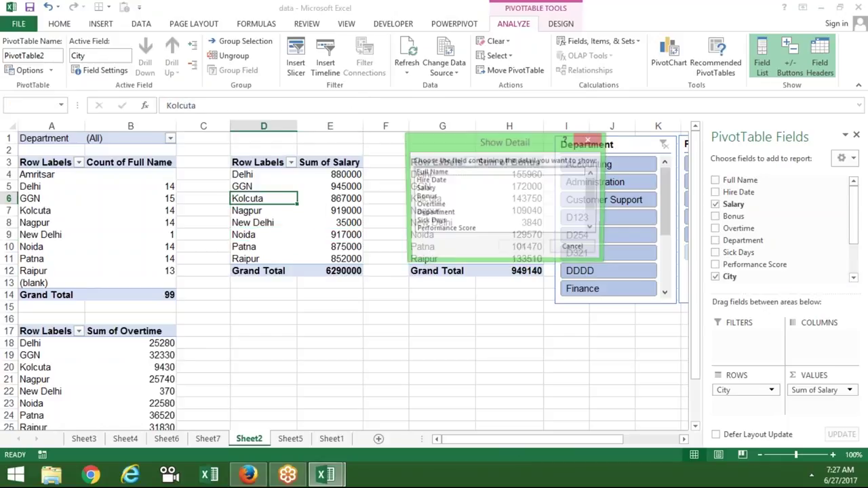
key("Escape")
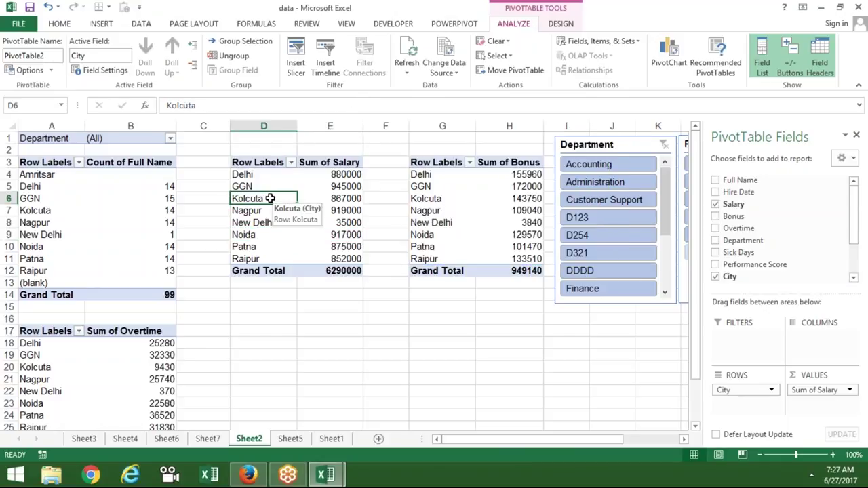
left_click(270, 225)
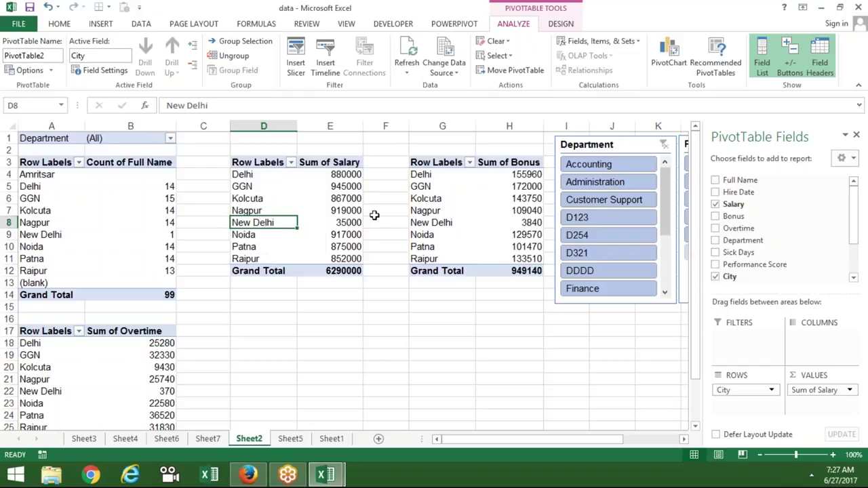
left_click(419, 222)
left_click(451, 315)
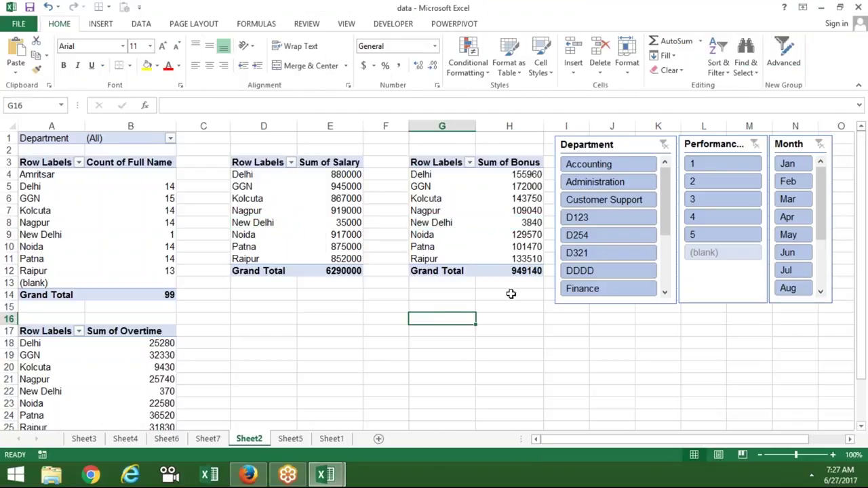
left_click(351, 210)
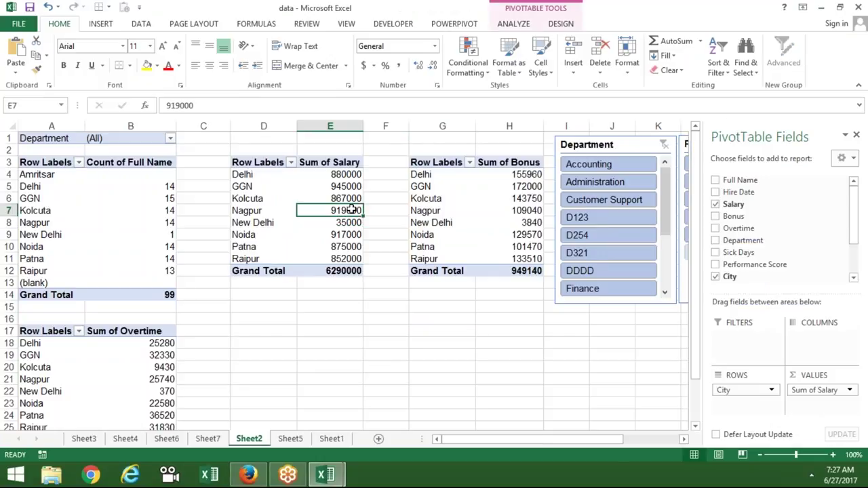
left_click(517, 23)
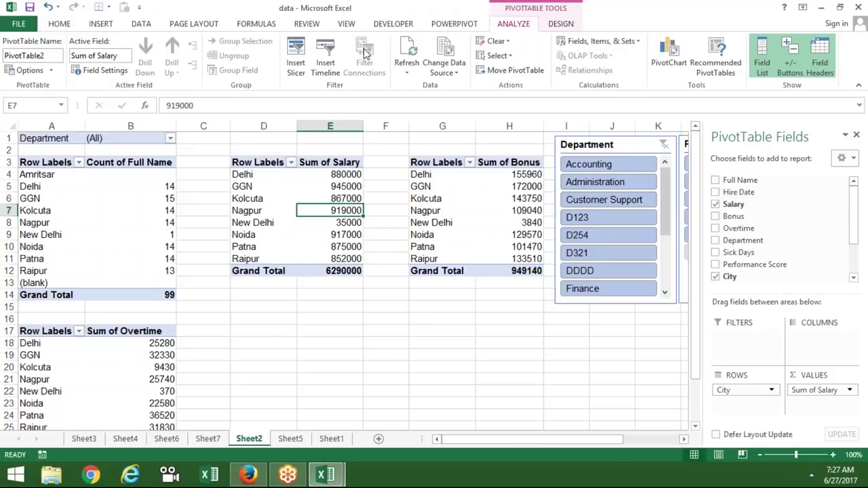
left_click(583, 150)
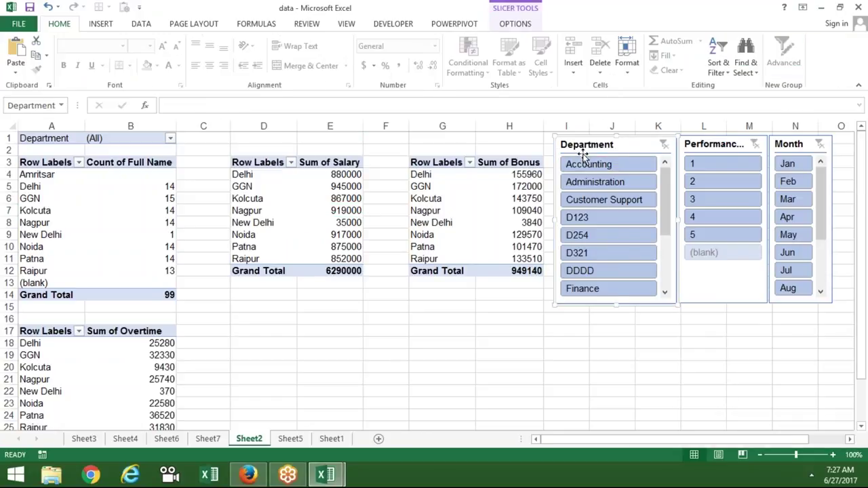
left_click(328, 197)
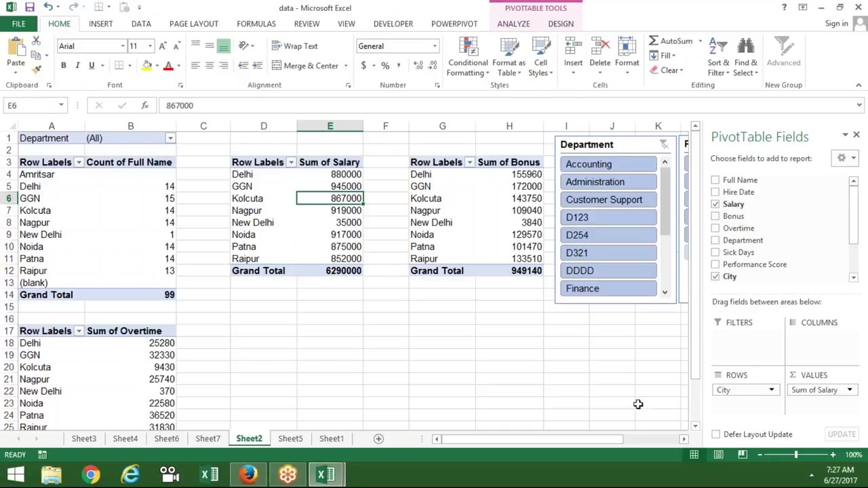
- Remove Department from the headcount pivot's filters, then go to Sheet5's City chart
left_click(144, 211)
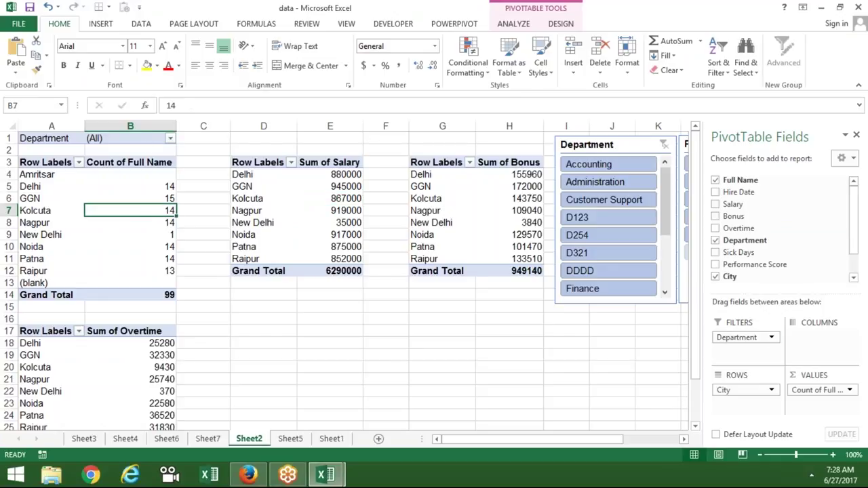
left_click_drag(738, 339, 746, 217)
left_click(308, 186)
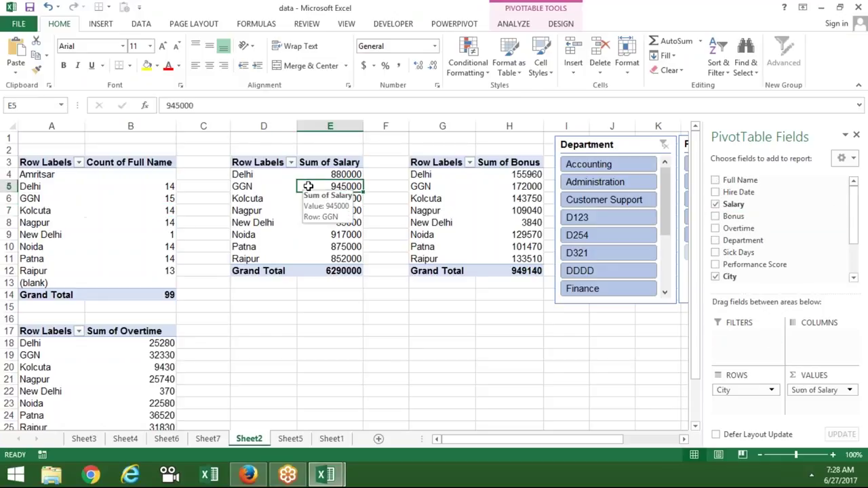
left_click(392, 23)
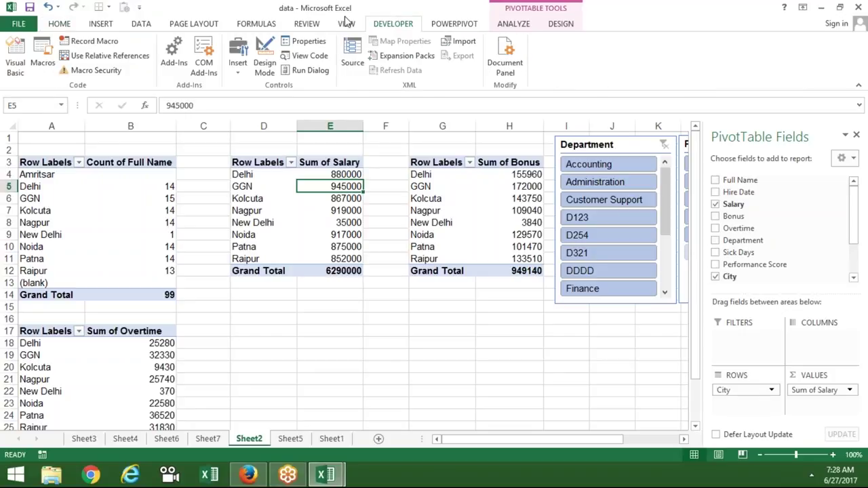
left_click(509, 27)
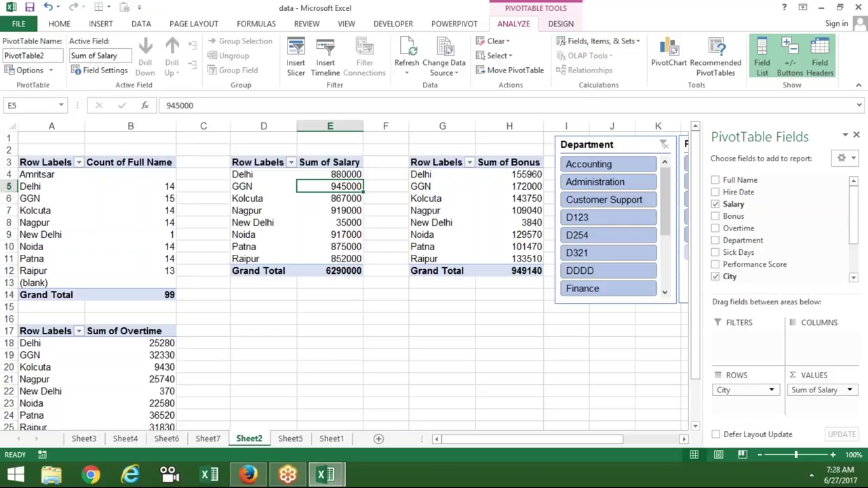
left_click_drag(424, 186, 515, 185)
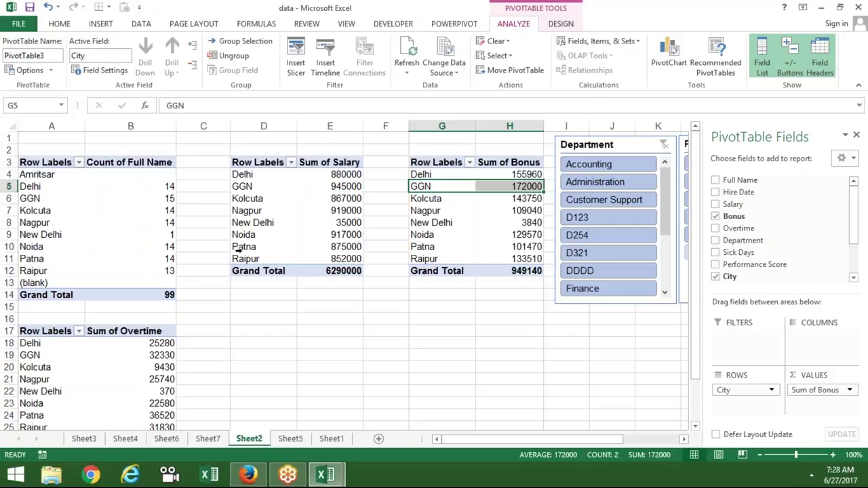
left_click(166, 367)
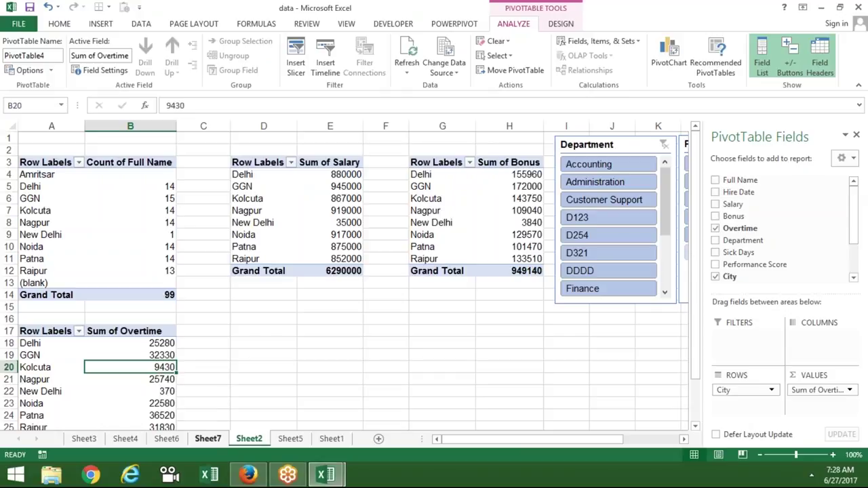
left_click(285, 438)
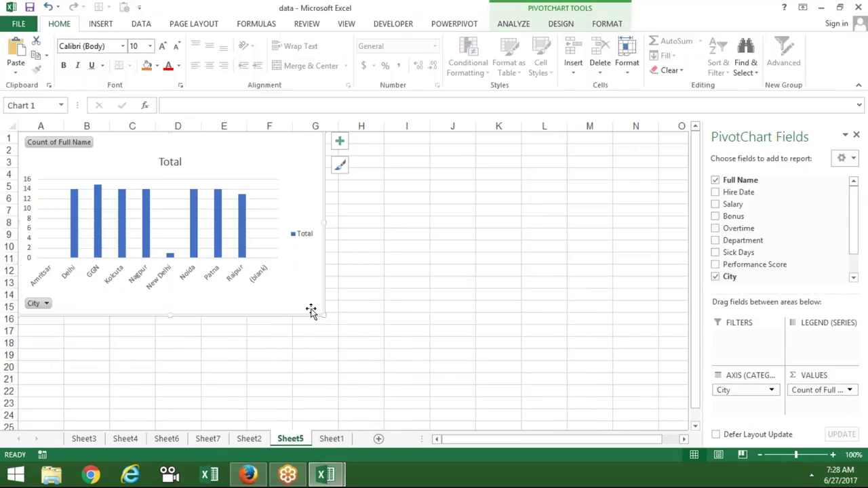
- Delete the City PivotChart on Sheet5 and return to the Sheet2 pivot tables
key("Delete")
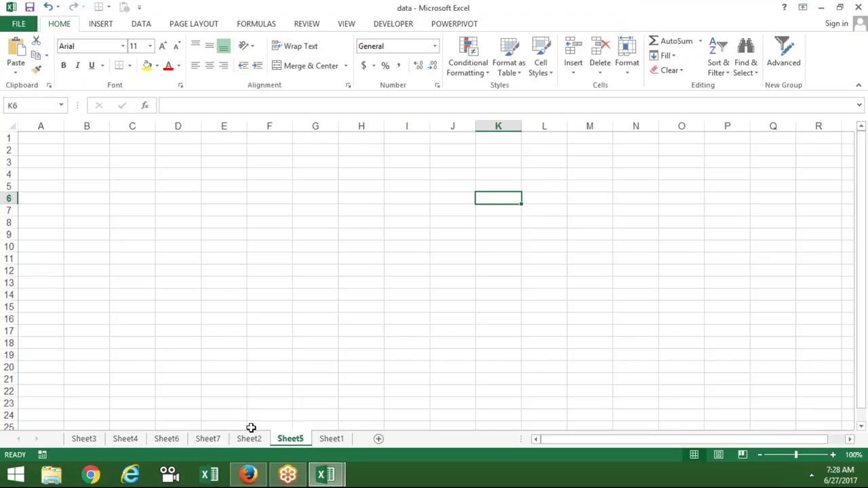
left_click(249, 438)
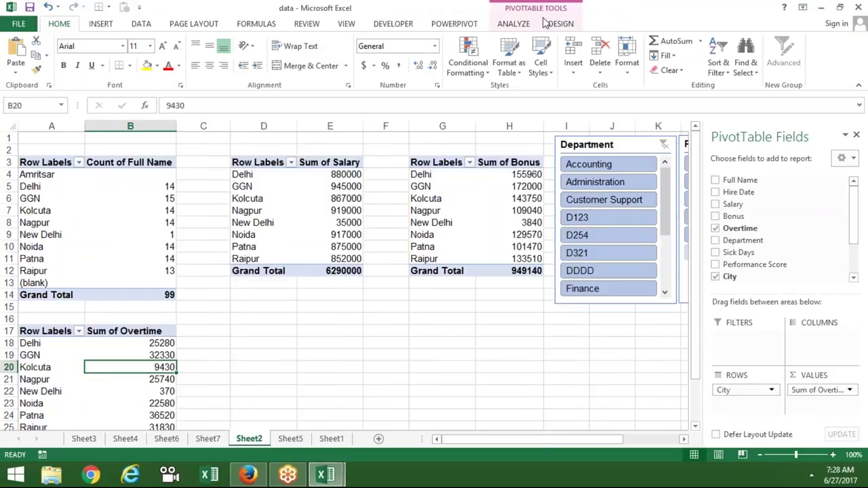
left_click(518, 24)
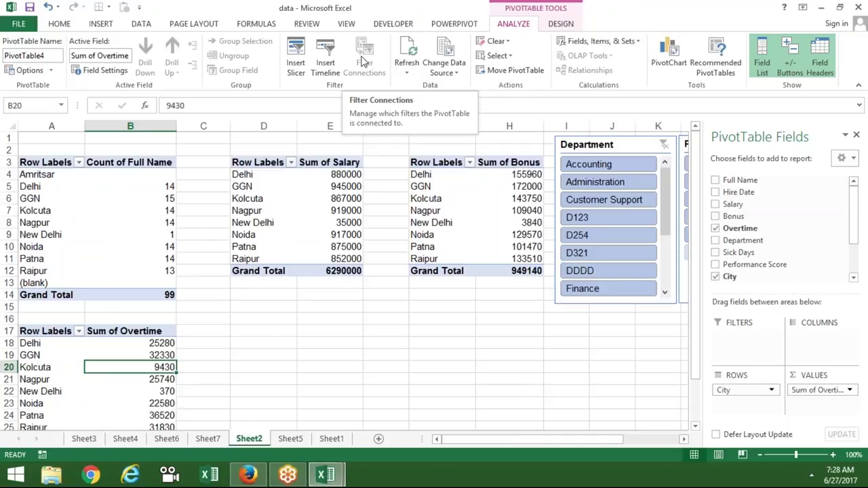
- Delete columns D through H, which hold the extra pivot tables
left_click(311, 341)
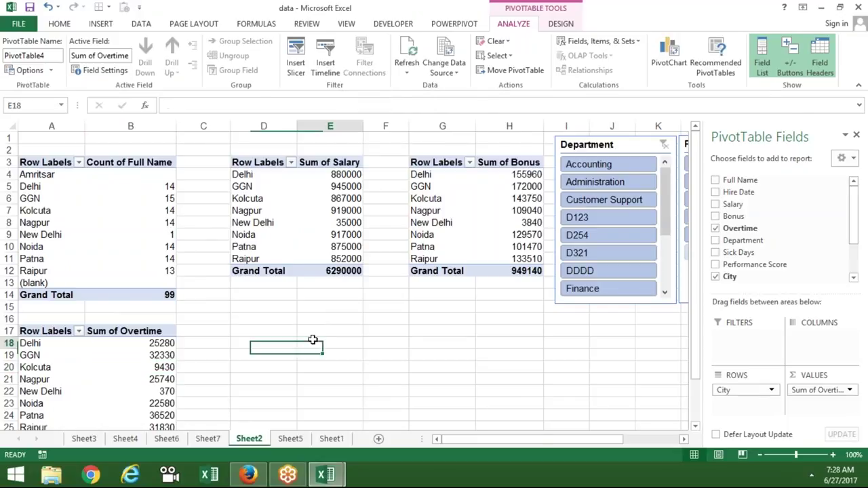
left_click_drag(264, 126, 509, 126)
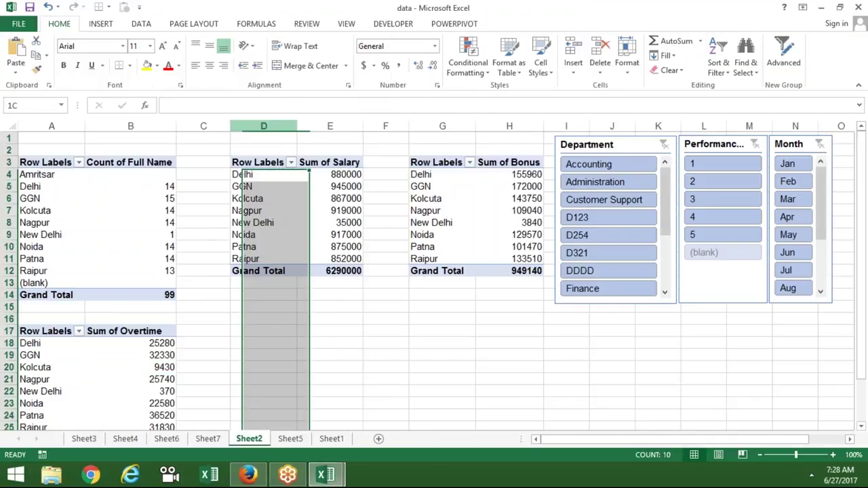
key("ctrl+minus")
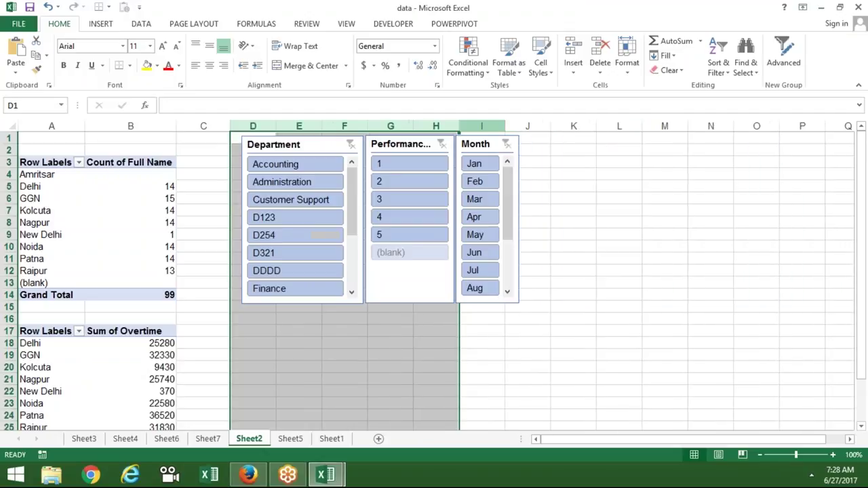
- Clear the Sum of Overtime pivot at row 17 and widen column C beside the remaining pivot
left_click(9, 331)
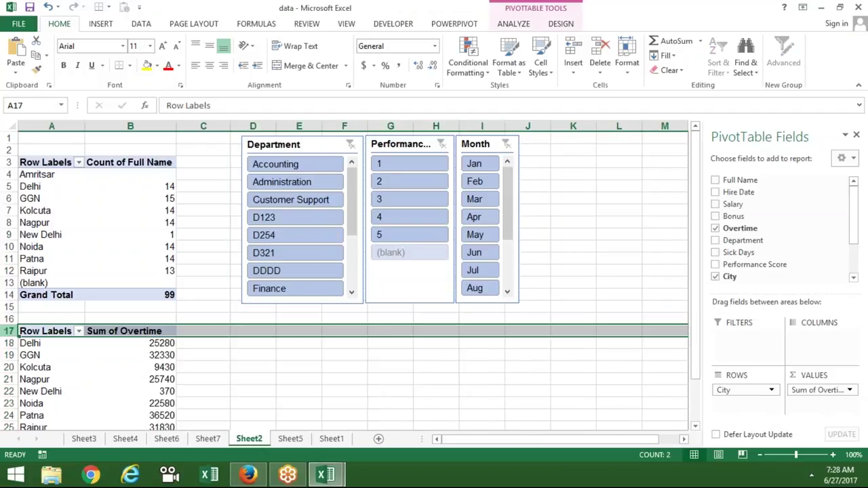
left_click_drag(9, 331, 8, 422)
key("Delete")
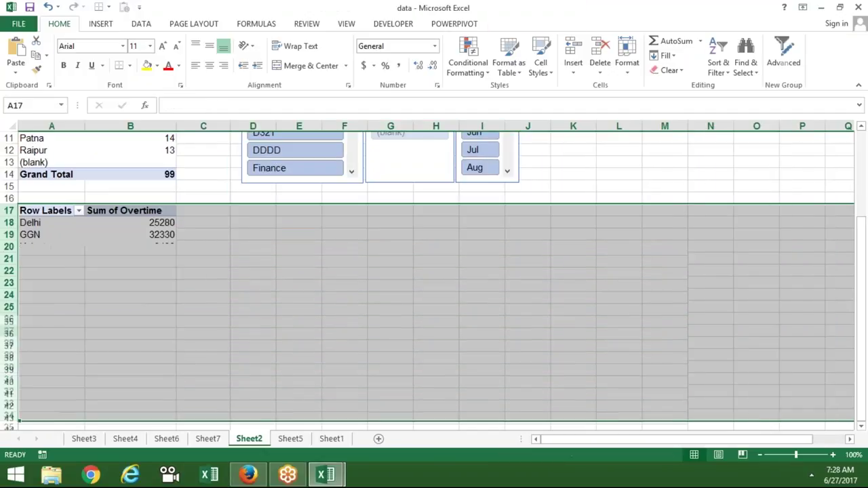
left_click(202, 126)
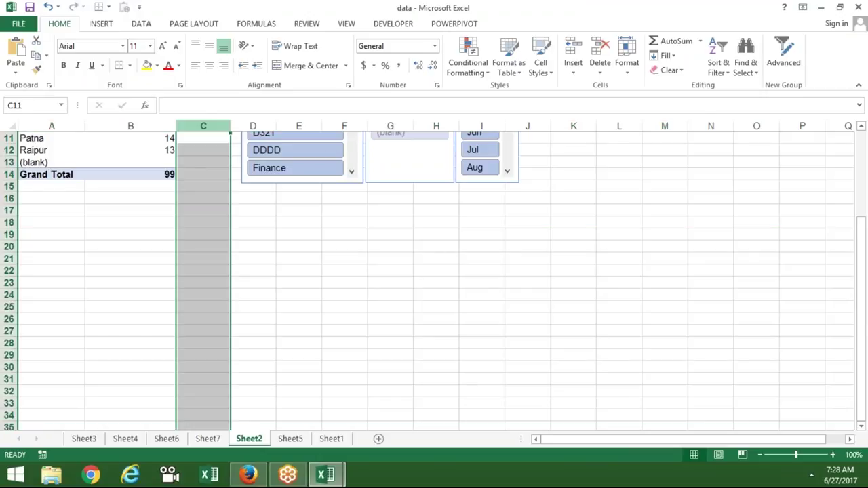
key("ctrl+z")
key("ctrl+z")
key("ctrl+z")
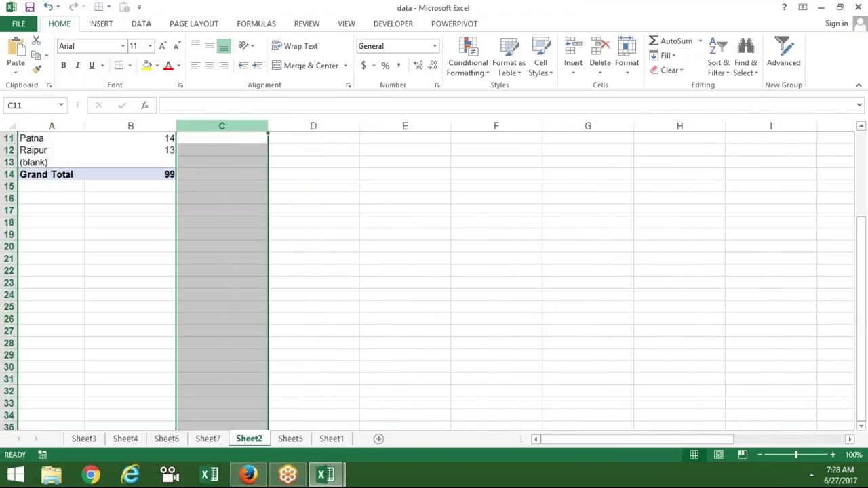
key("ctrl+z")
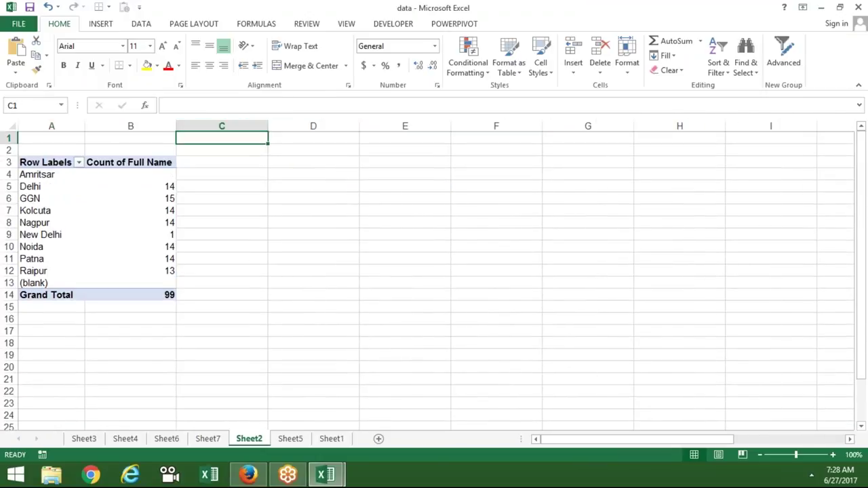
left_click(38, 161)
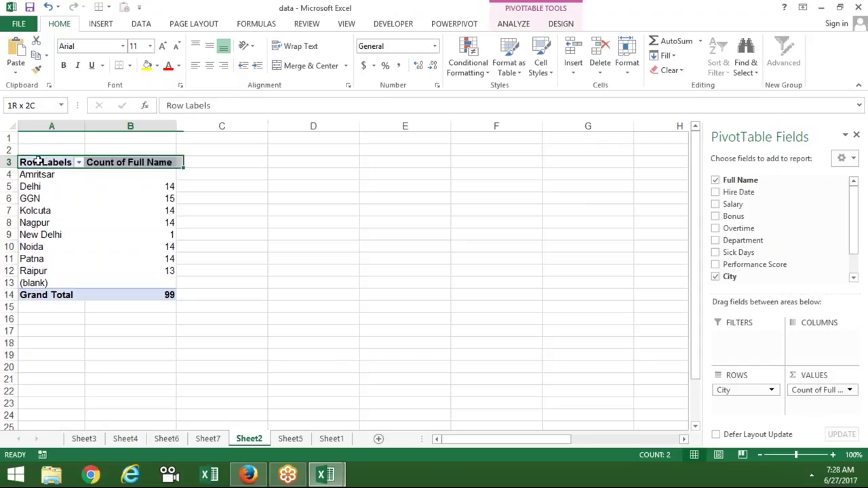
- Copy the Count of Full Name pivot table and paste a duplicate at D3
key("shift+Down")
key("shift+Down")
key("shift+Down")
key("shift+Down")
key("shift+Down")
key("shift+Down")
key("shift+Down")
key("shift+Down")
key("shift+Down")
key("shift+Down")
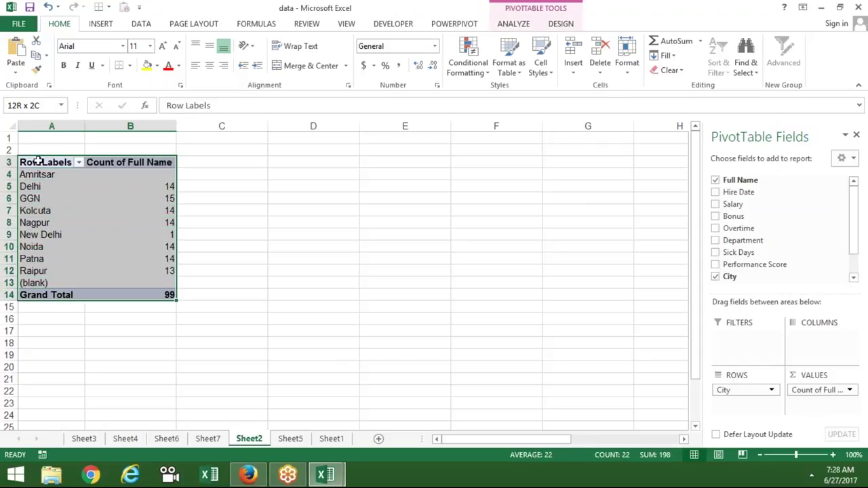
key("ctrl+c")
key("Right")
key("Right")
key("Right")
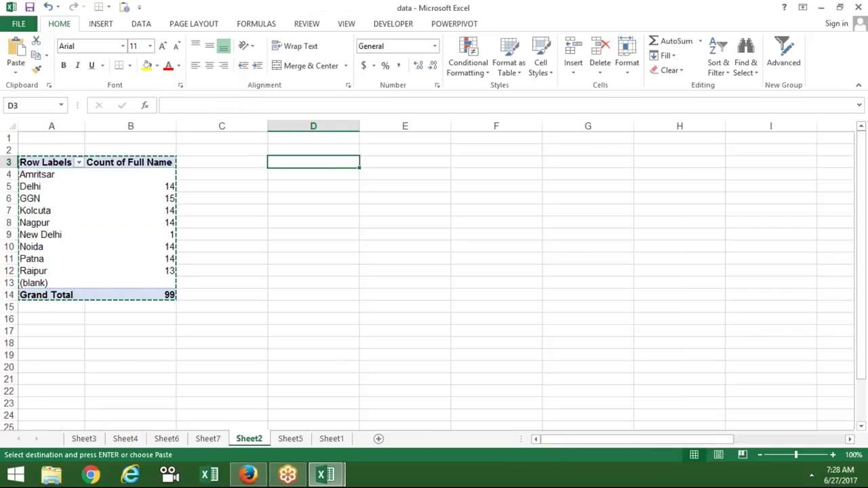
key("ctrl+v")
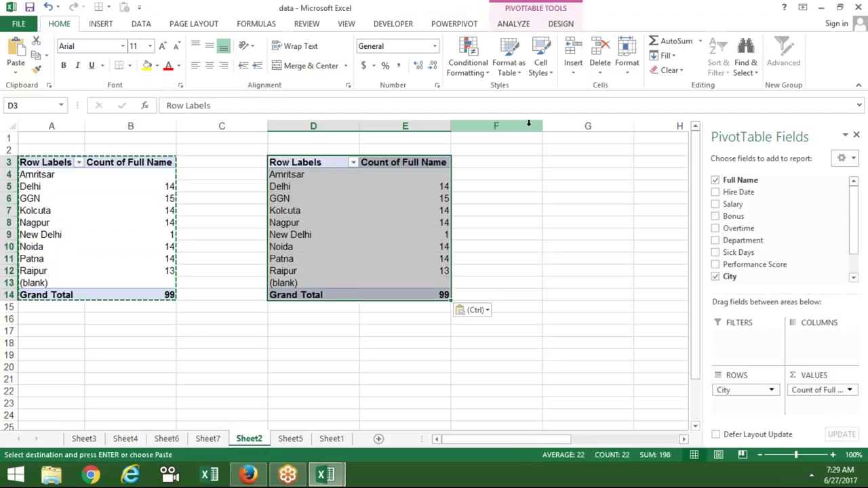
left_click(496, 126)
key("Escape")
key("Escape")
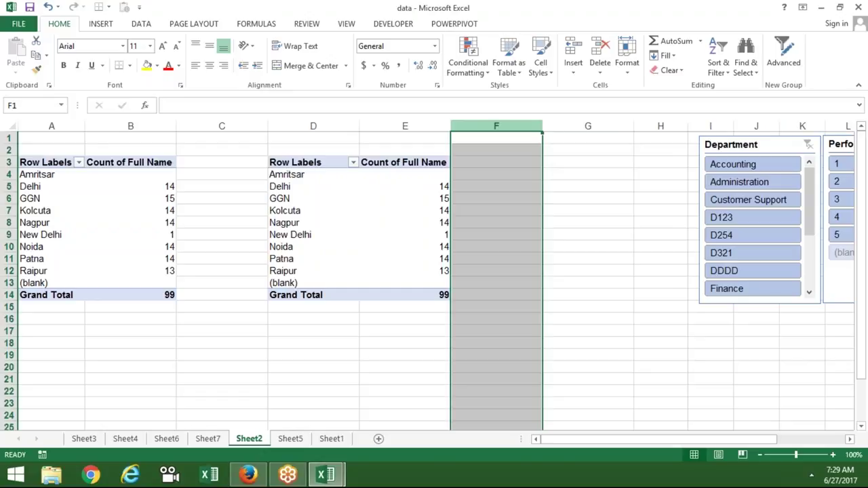
- Test the Department slicer with Accounting, clear it, then narrow column C
left_click(746, 165)
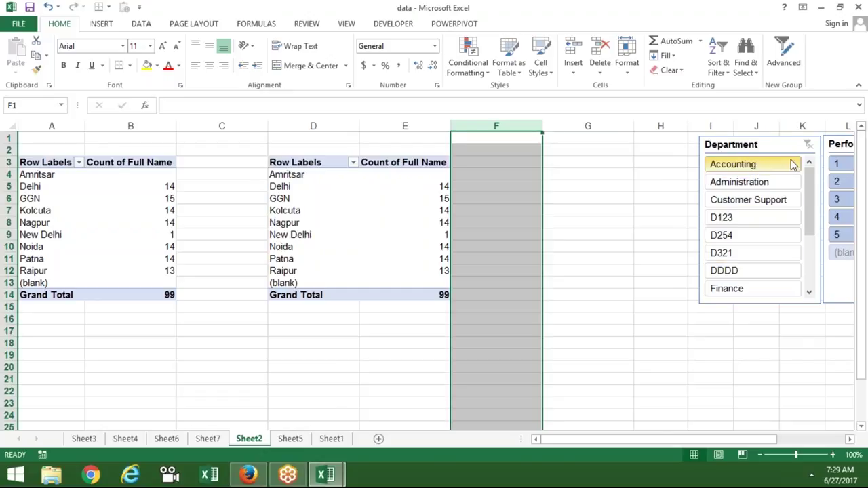
left_click(784, 147)
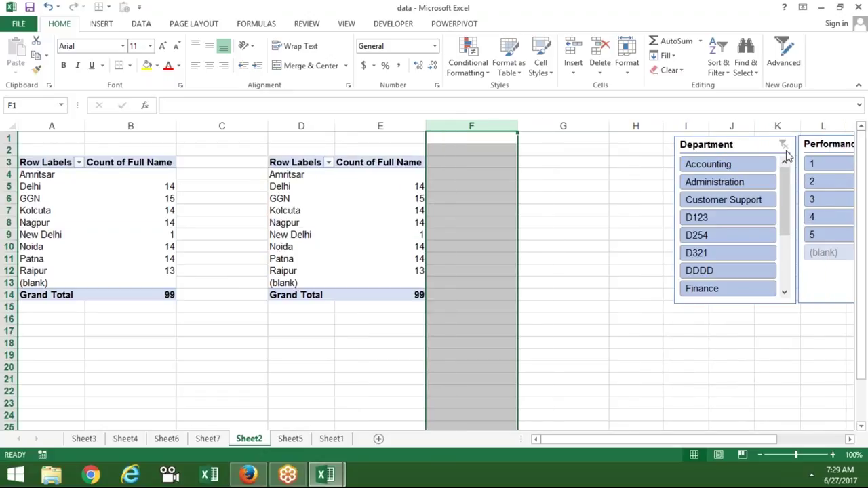
left_click(403, 238)
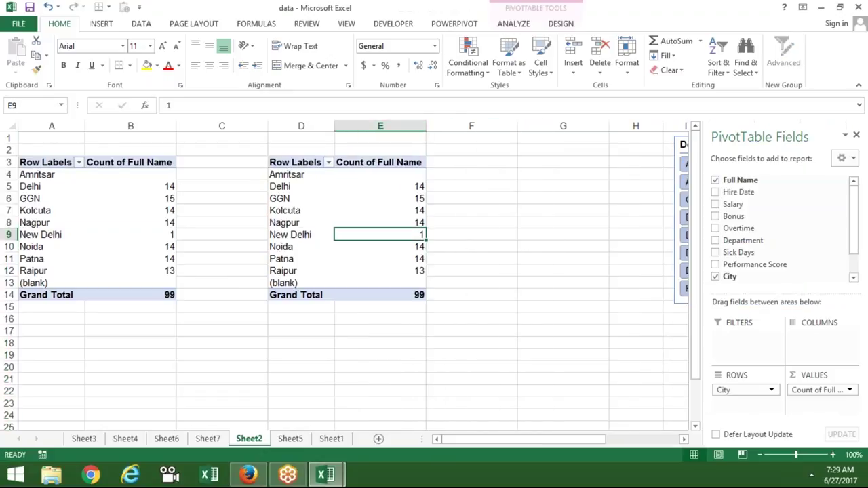
left_click(503, 26)
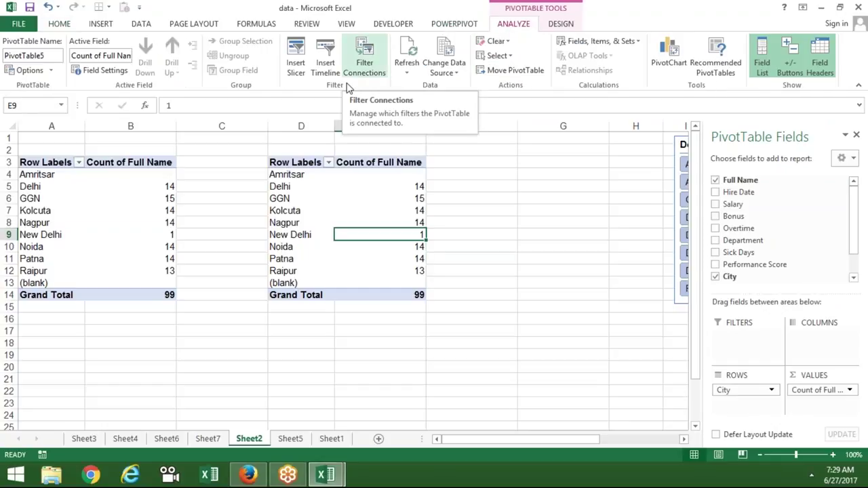
left_click_drag(267, 126, 206, 133)
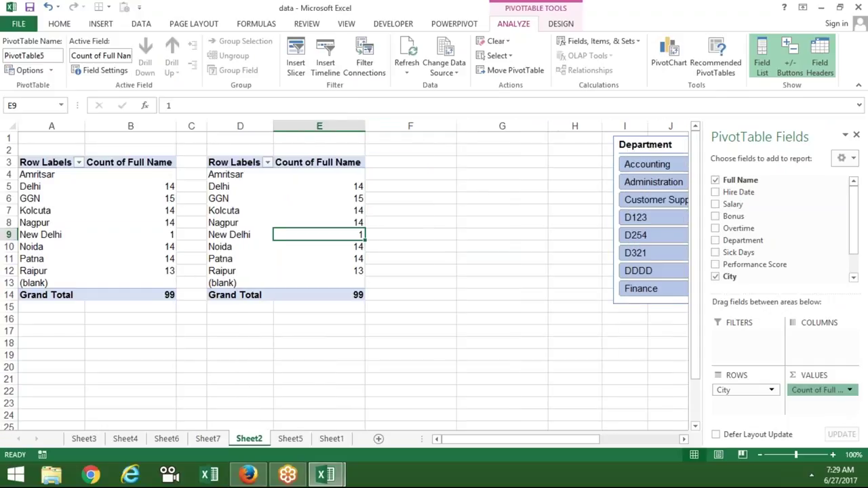
- Change the second pivot's value from Count of Full Name to Sum of Salary
left_click_drag(848, 388, 814, 256)
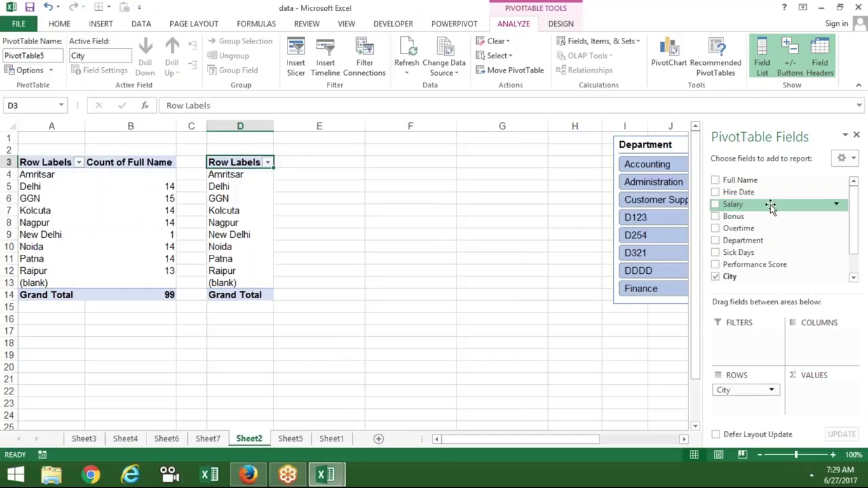
left_click_drag(771, 207, 836, 392)
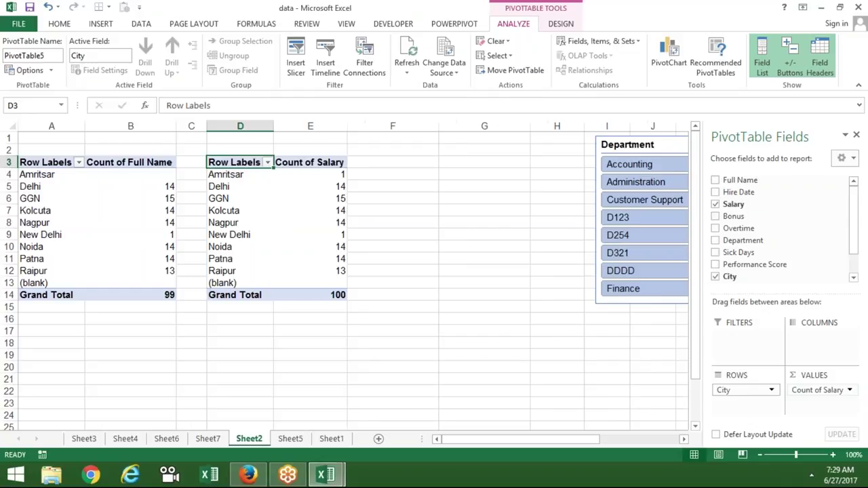
double_click(318, 164)
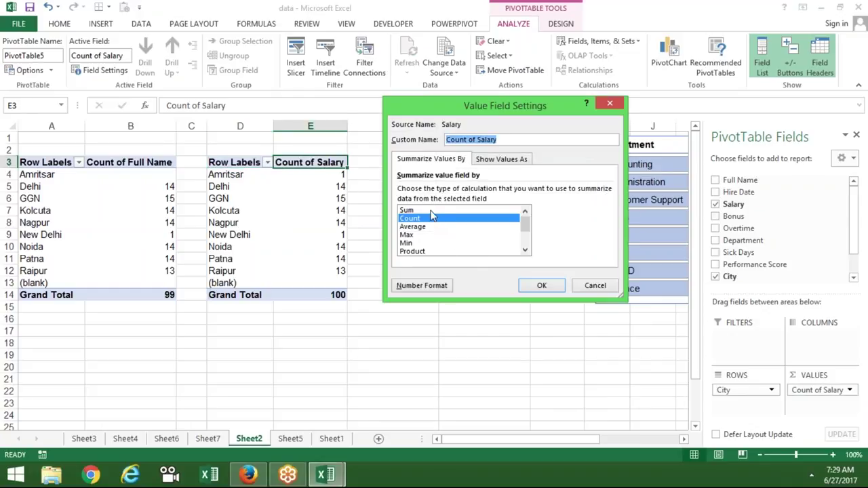
left_click(431, 211)
left_click(542, 285)
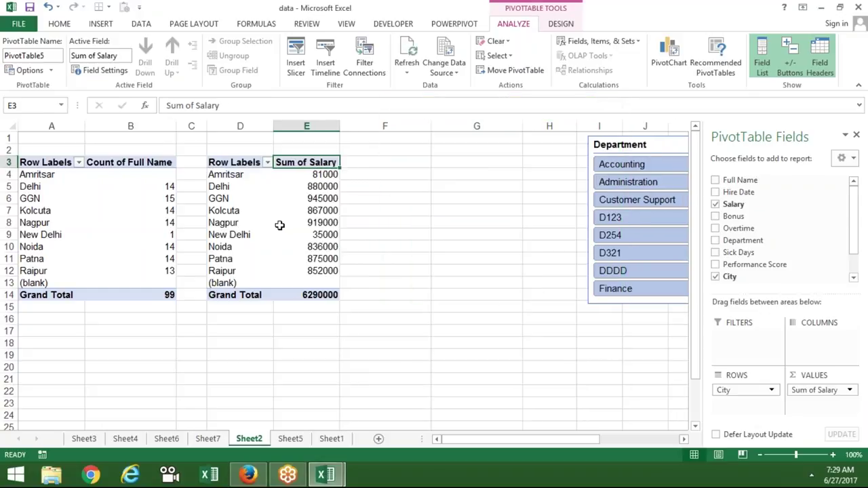
- Copy the Sum of Salary pivot table and paste a third copy at G3
key("Left")
key("Left")
key("Right")
key("shift+Right")
key("ctrl+shift+Down")
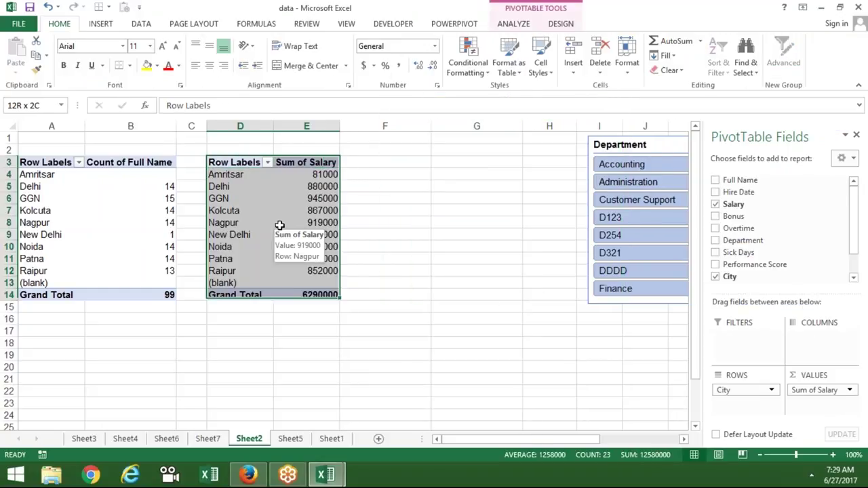
key("ctrl+c")
key("Right")
key("Right")
key("Right")
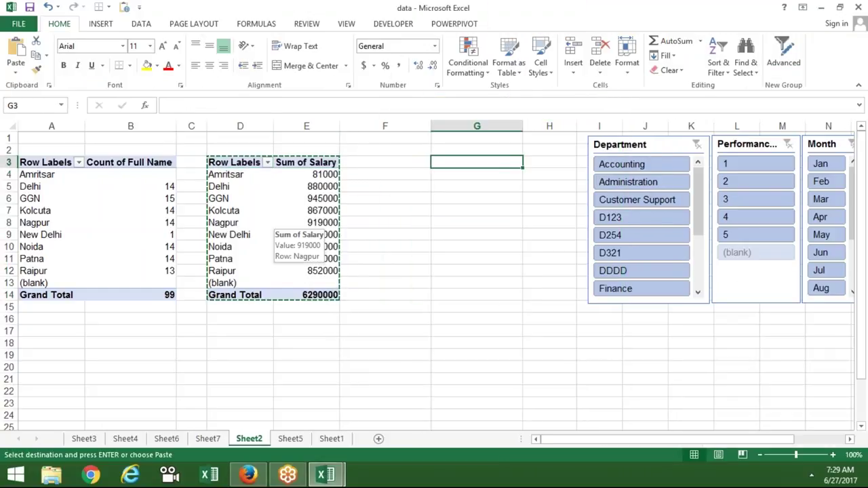
key("ctrl+v")
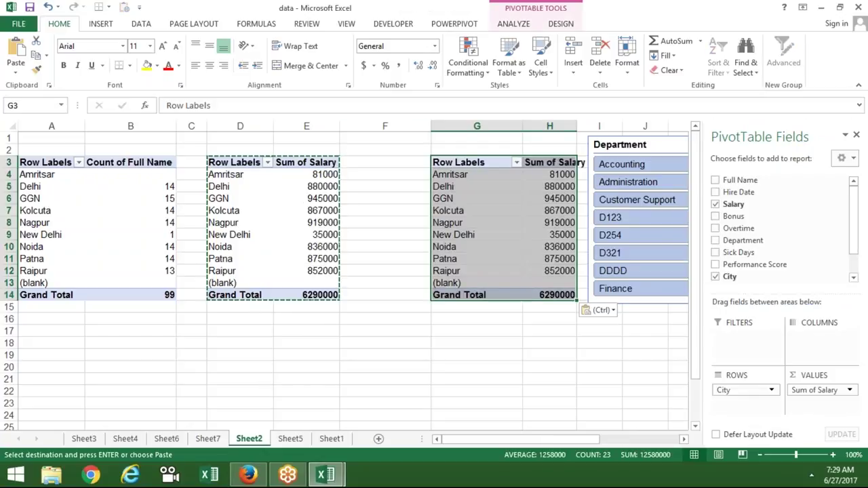
- Narrow column F and switch the third pivot's value to Sum of Overtime
left_click_drag(430, 126, 364, 126)
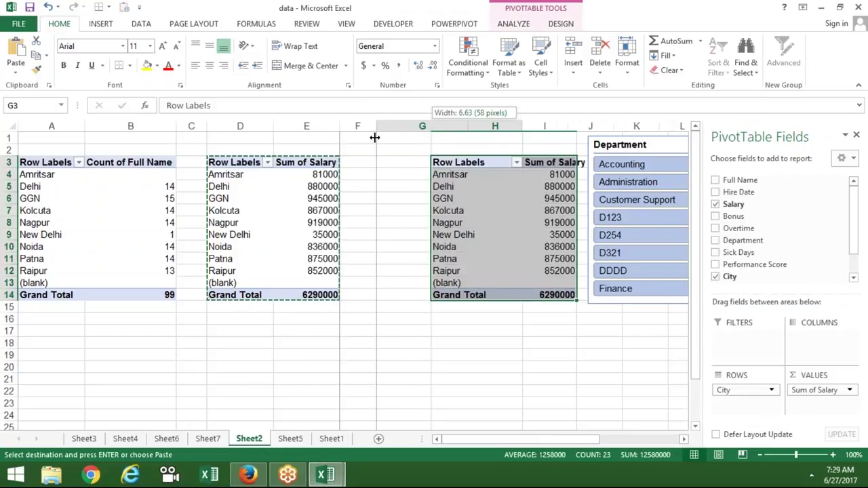
left_click(370, 198)
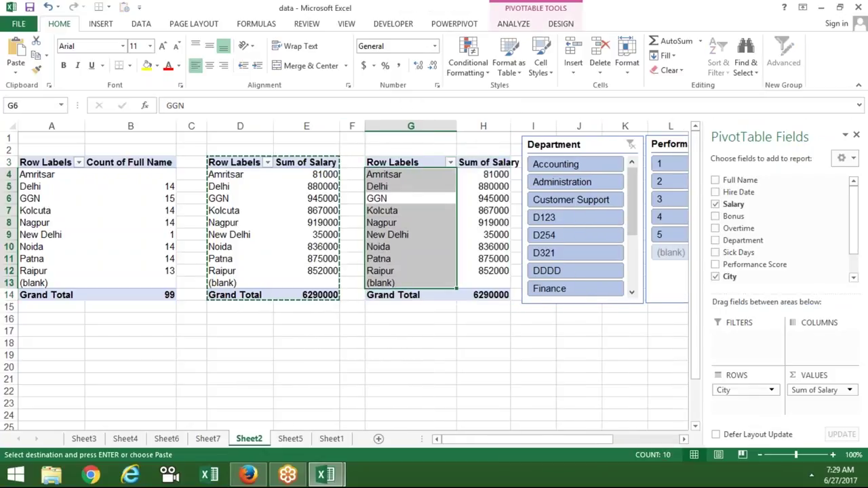
left_click_drag(813, 390, 780, 254)
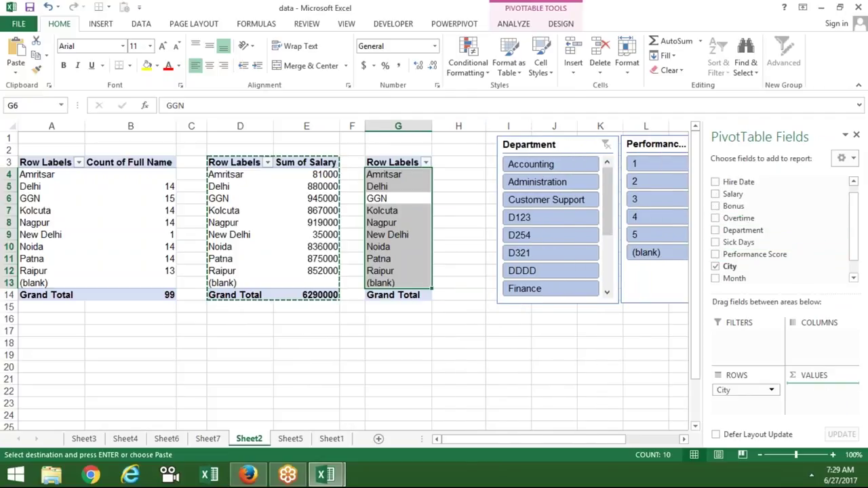
left_click_drag(787, 224, 820, 403)
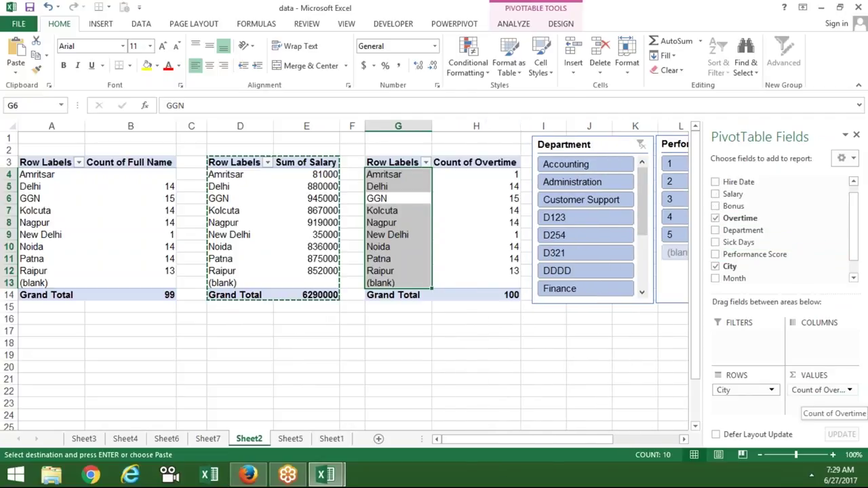
double_click(472, 163)
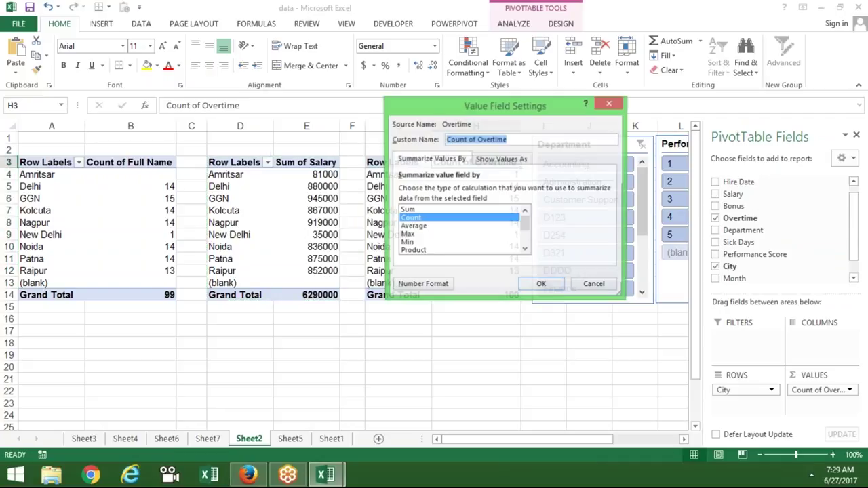
left_click(410, 210)
left_click(535, 286)
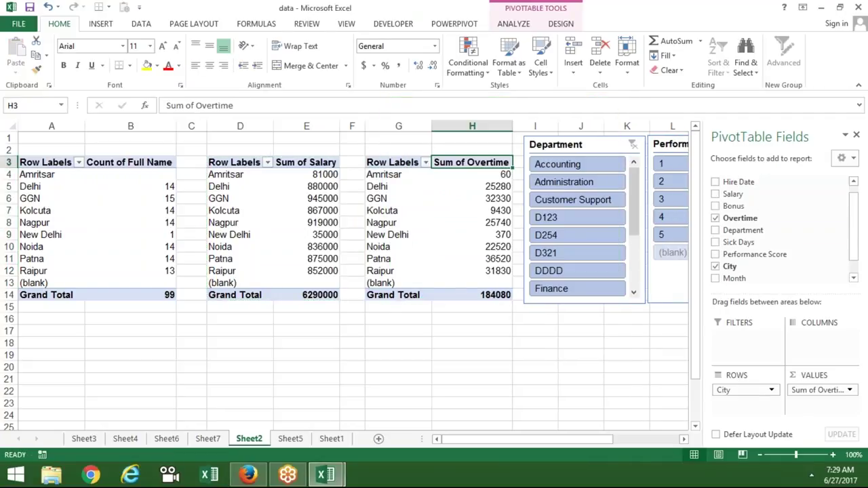
left_click(461, 369)
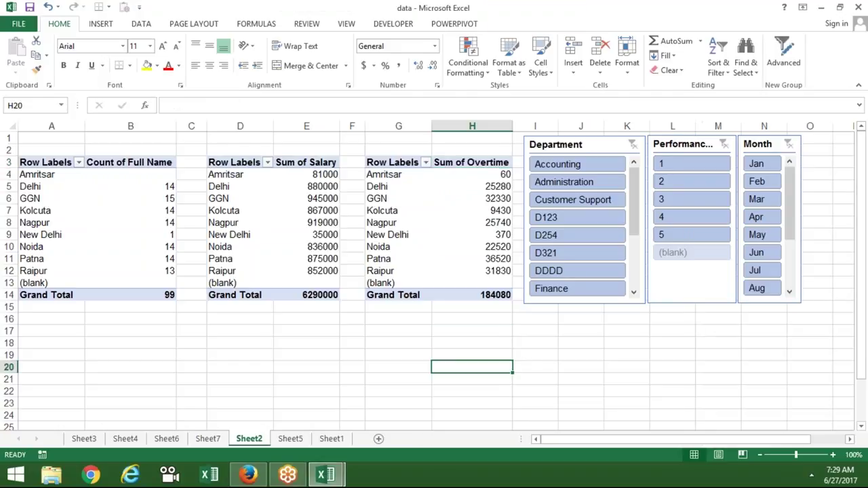
left_click(465, 271)
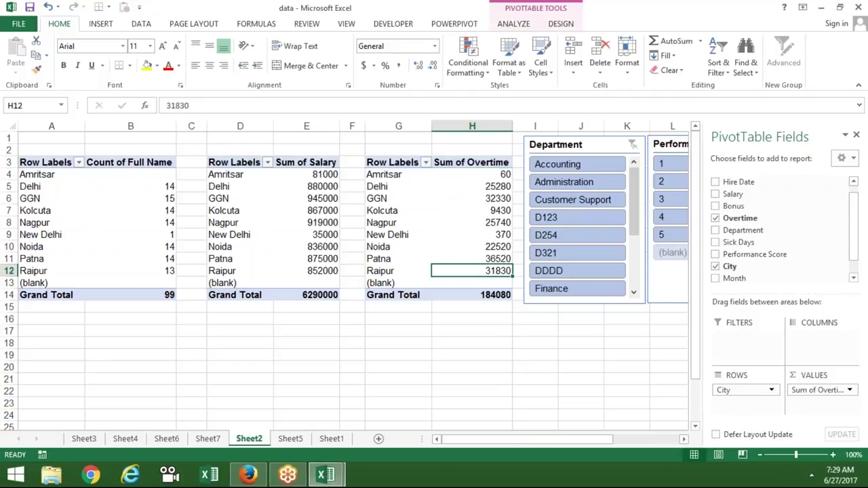
- Confirm the Overtime pivot's filter connections to the Department, Month and Performance slicers
left_click(512, 25)
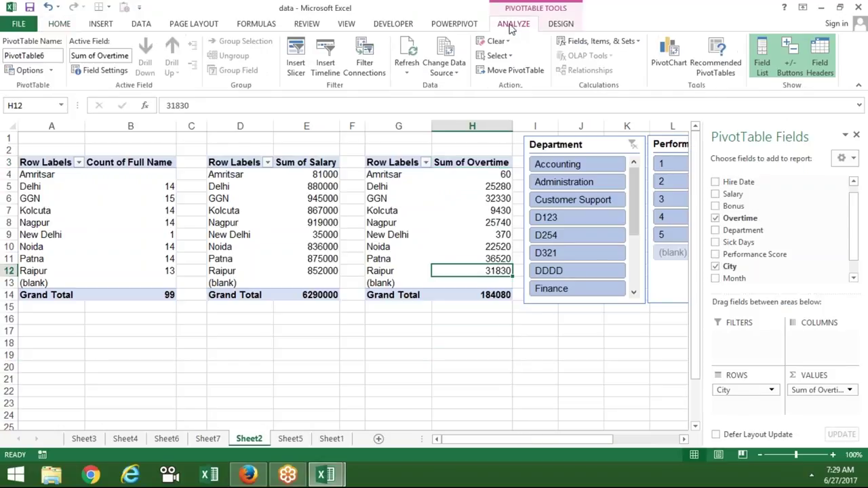
left_click(365, 65)
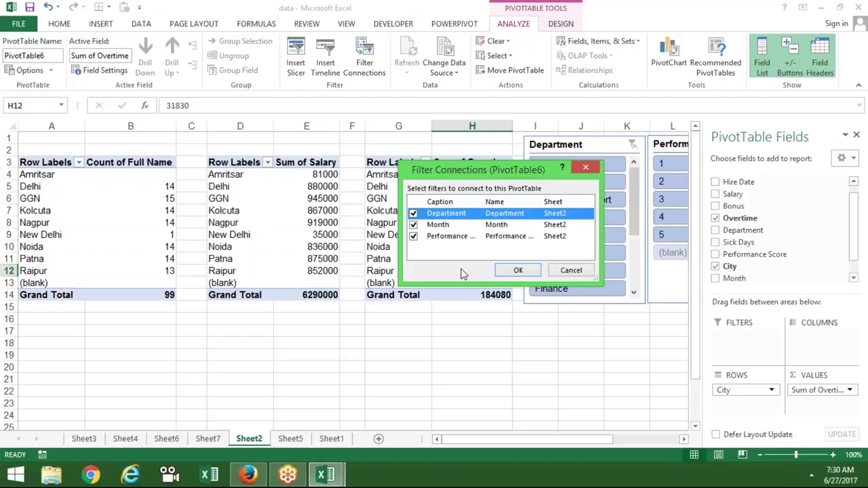
left_click(517, 270)
left_click(428, 320)
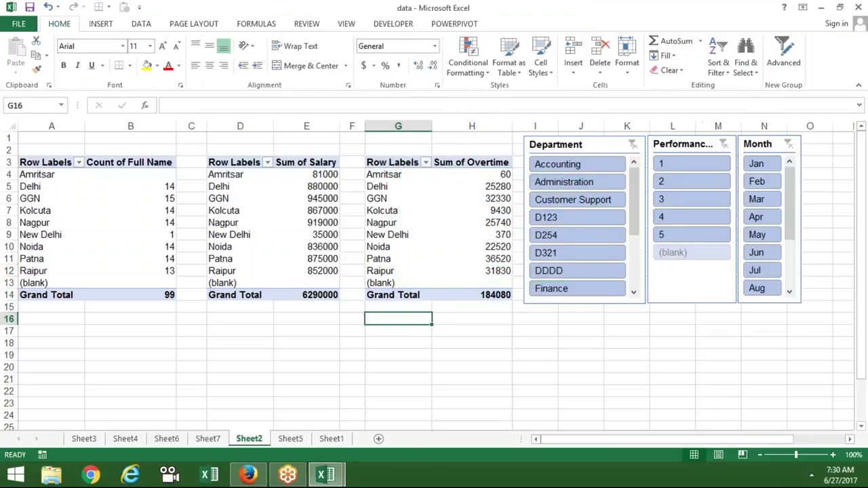
- Insert a clustered column PivotChart from the Count of Full Name pivot and move it below the tables
left_click(119, 247)
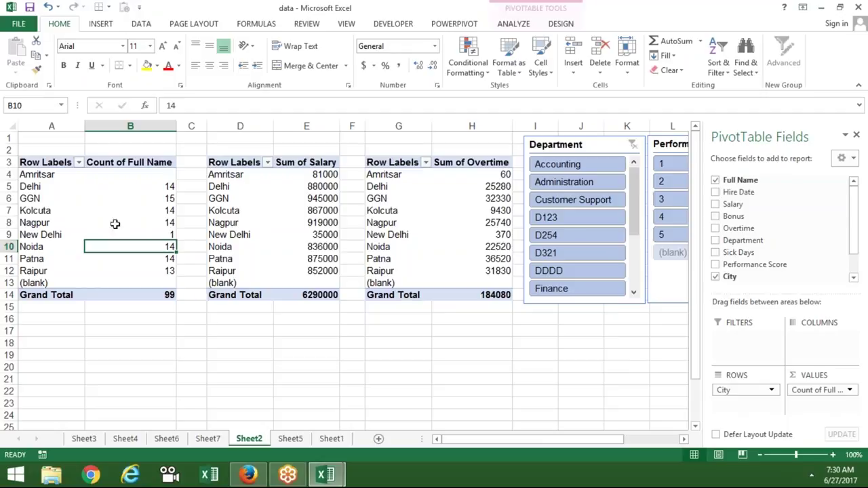
left_click(101, 24)
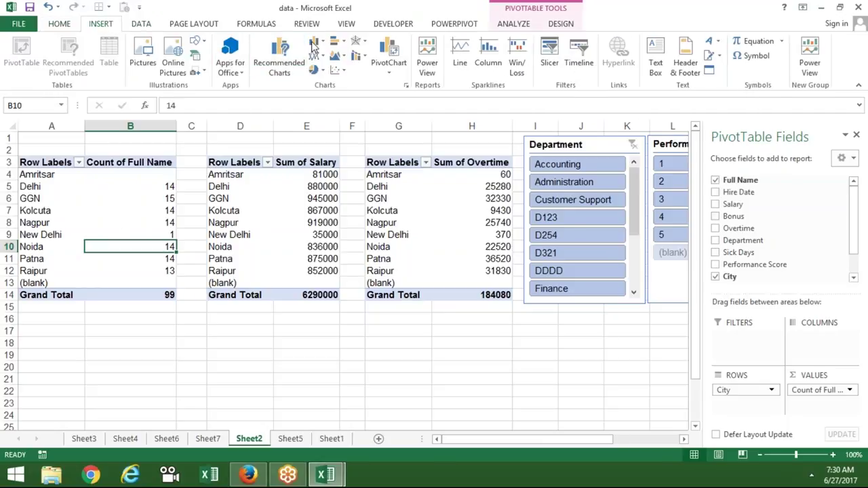
left_click(279, 54)
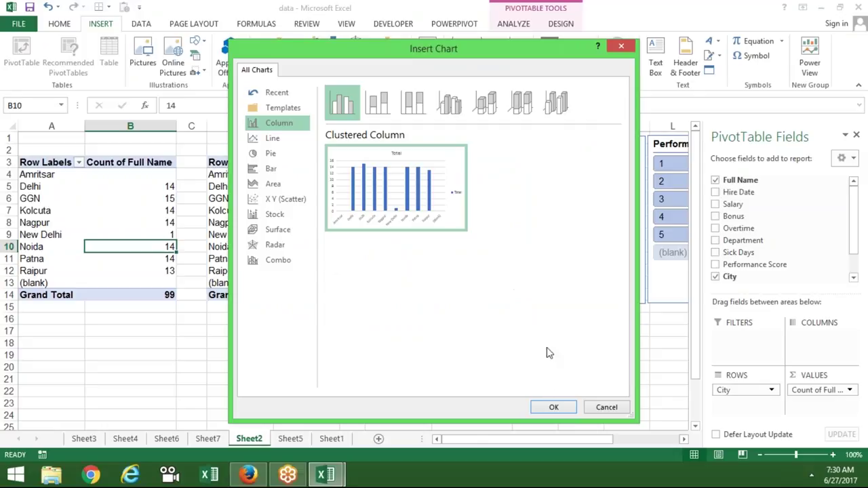
left_click(553, 407)
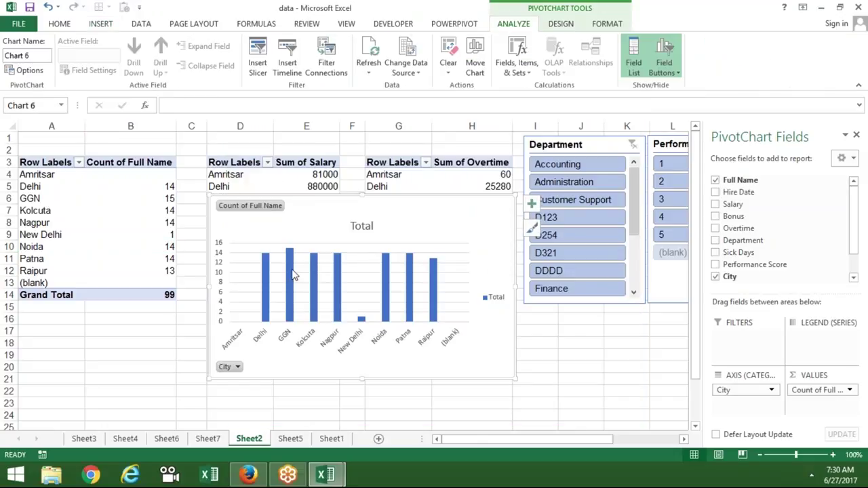
left_click_drag(338, 235, 160, 337)
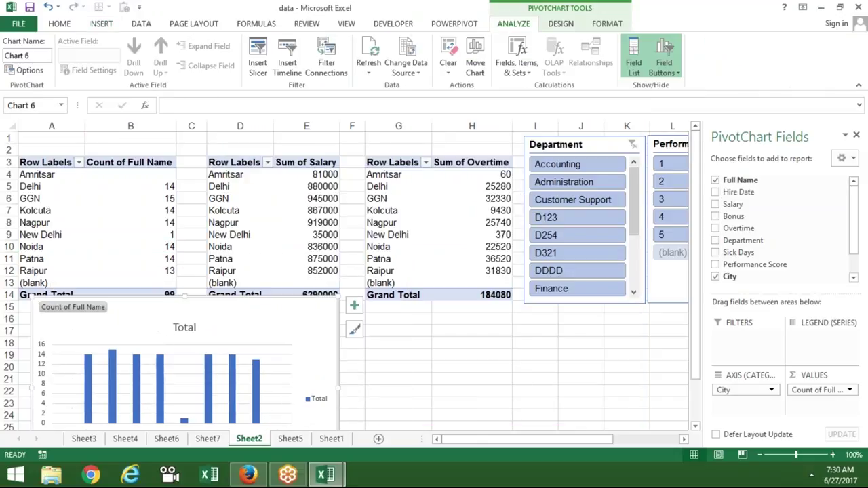
- Insert a clustered column PivotChart from the Sum of Salary pivot and move it below the tables
left_click(240, 210)
left_click(108, 25)
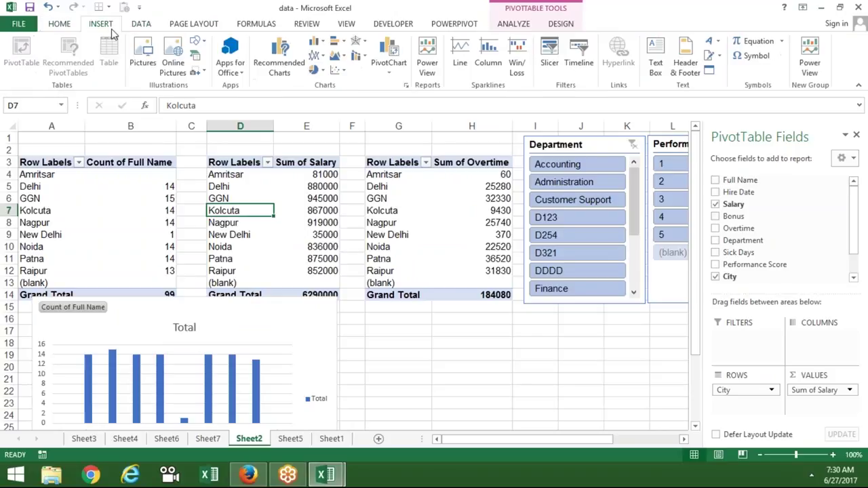
left_click(285, 55)
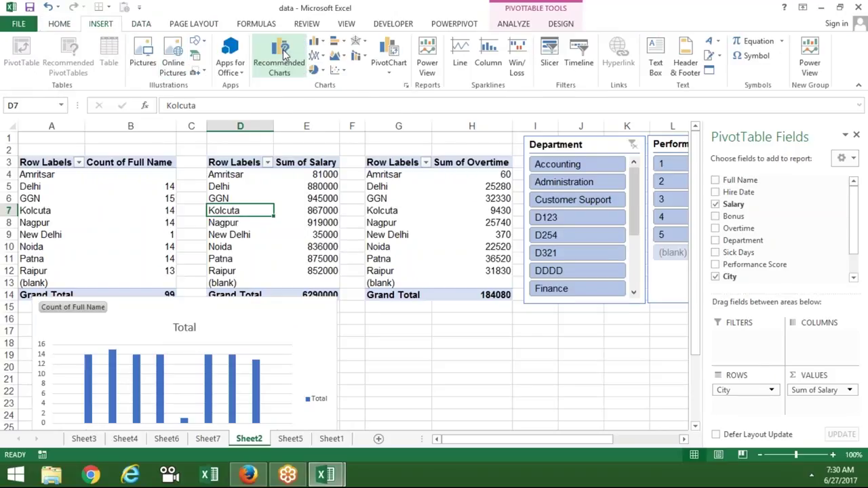
left_click(554, 407)
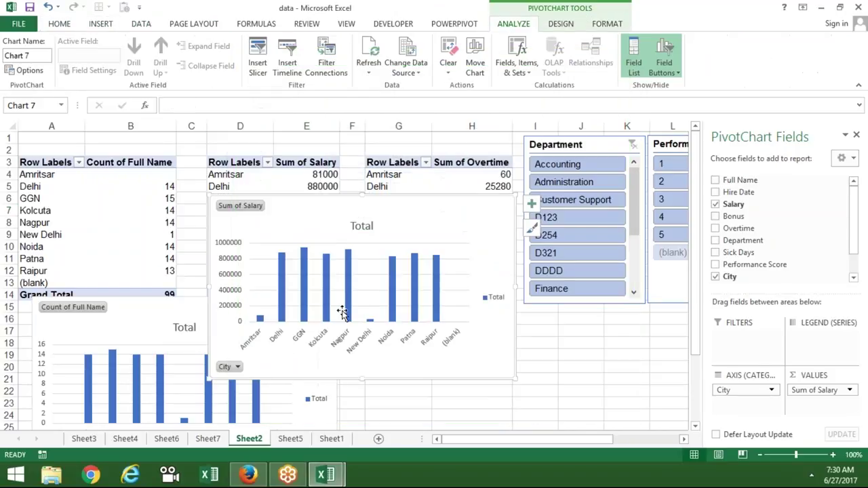
left_click(315, 243)
left_click_drag(370, 341, 415, 362)
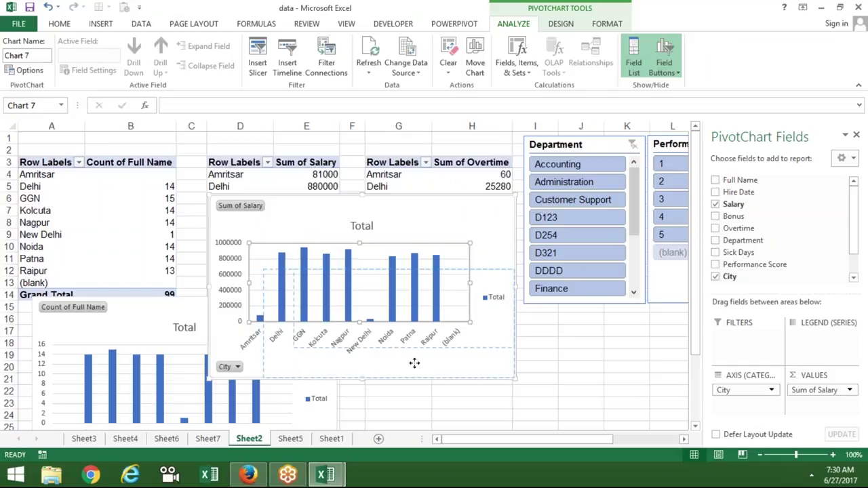
key("ctrl+z")
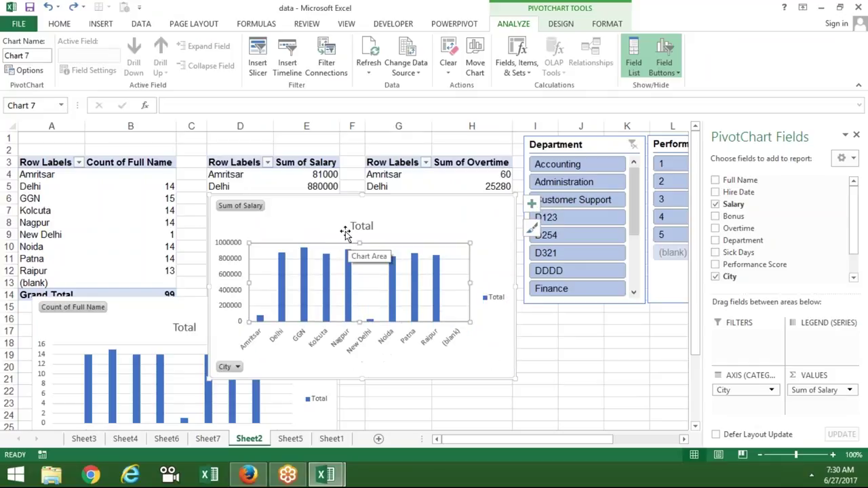
left_click_drag(333, 211, 428, 356)
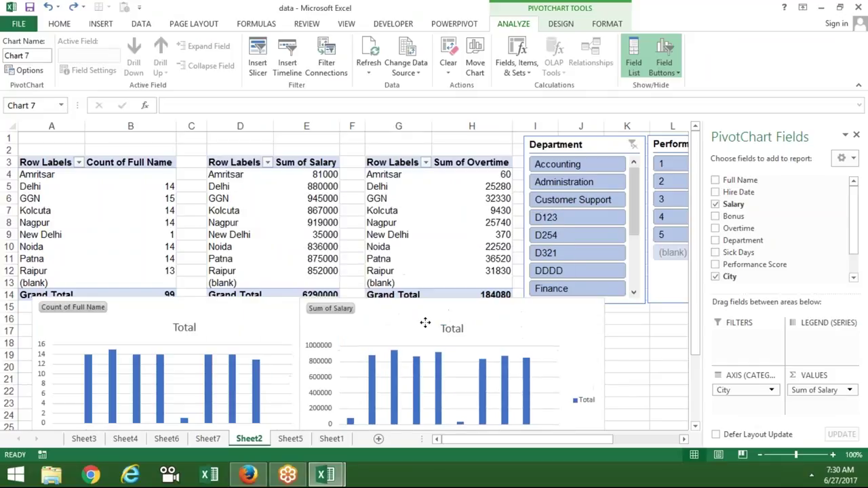
- Insert a clustered column PivotChart from the Sum of Overtime pivot
left_click(422, 283)
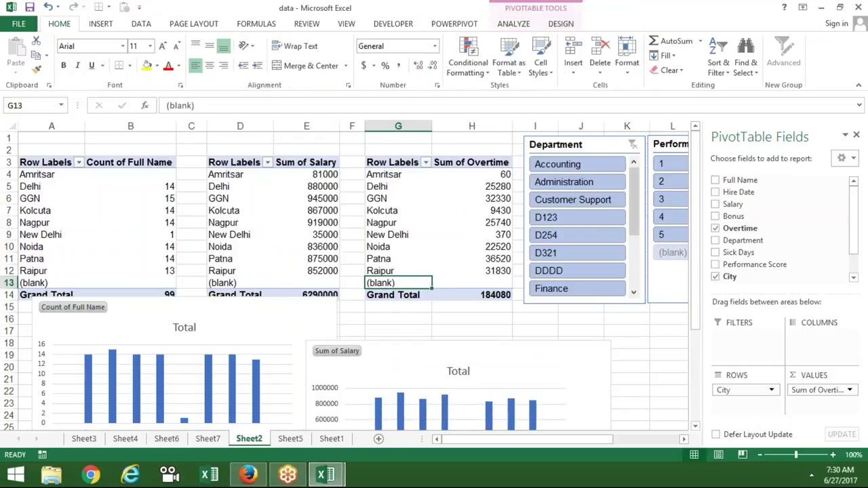
left_click(502, 26)
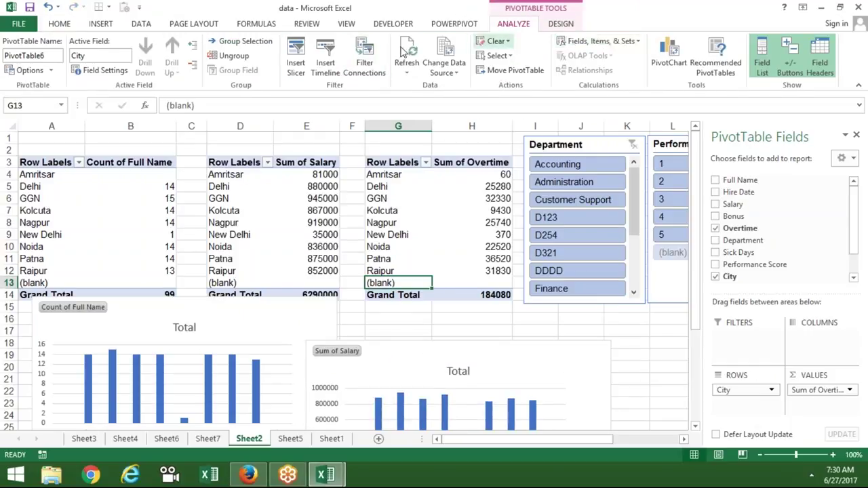
left_click(678, 62)
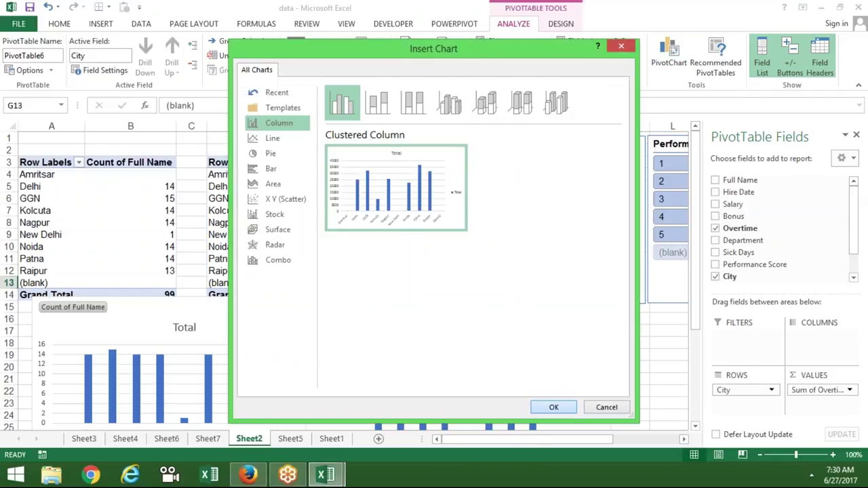
left_click(554, 407)
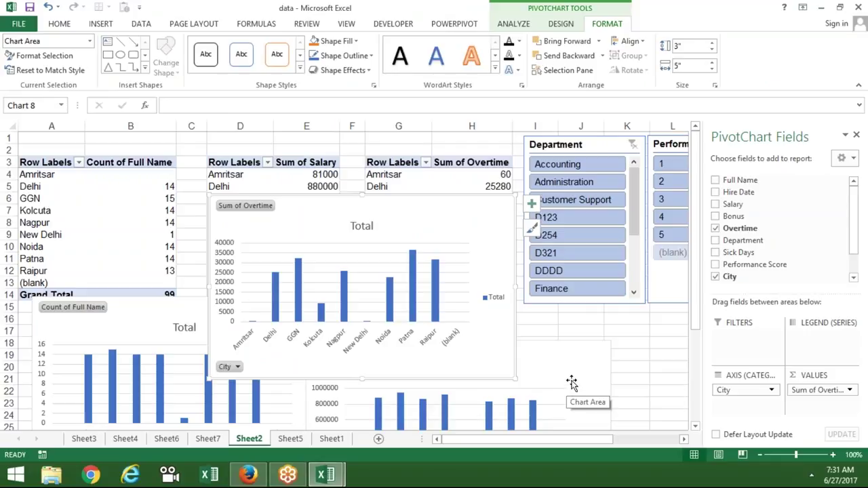
- Remove all three City charts from Sheet2
key("Escape")
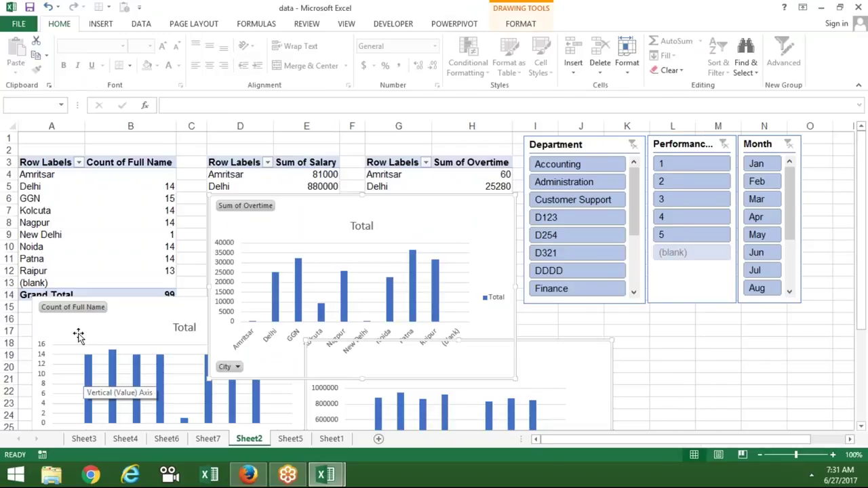
key("Delete")
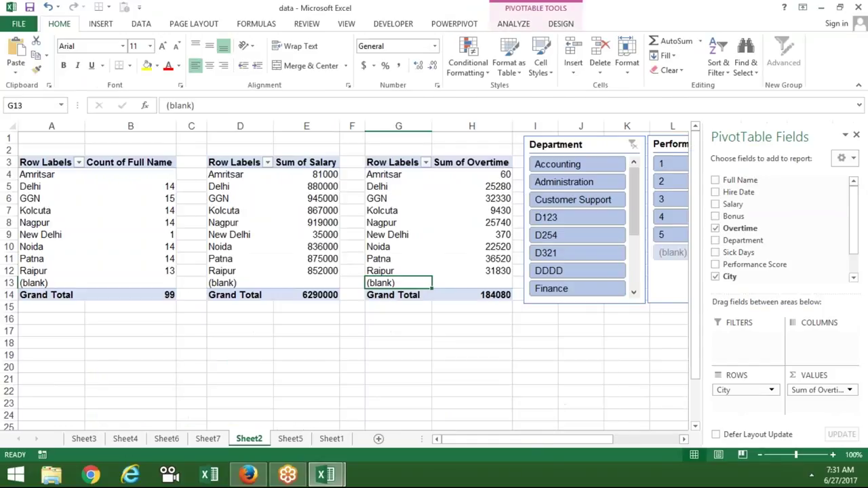
key("ctrl+Page_Down")
key("ctrl+Page_Down")
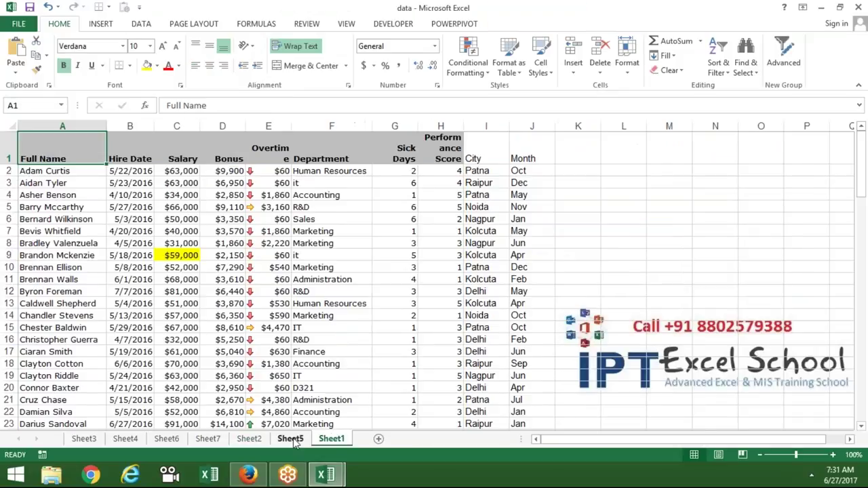
- Paste the three charts on Sheet5: Overtime and Count of Full Name on top, Salary below
left_click(294, 439)
key("ctrl+v")
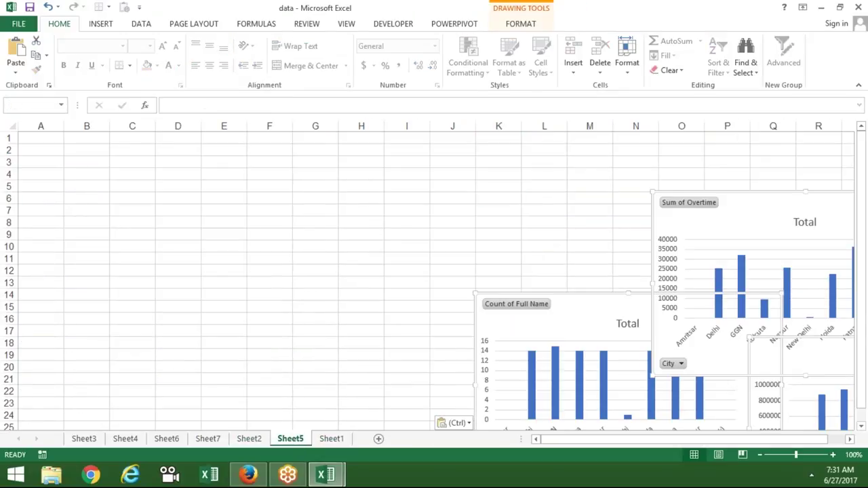
left_click(315, 330)
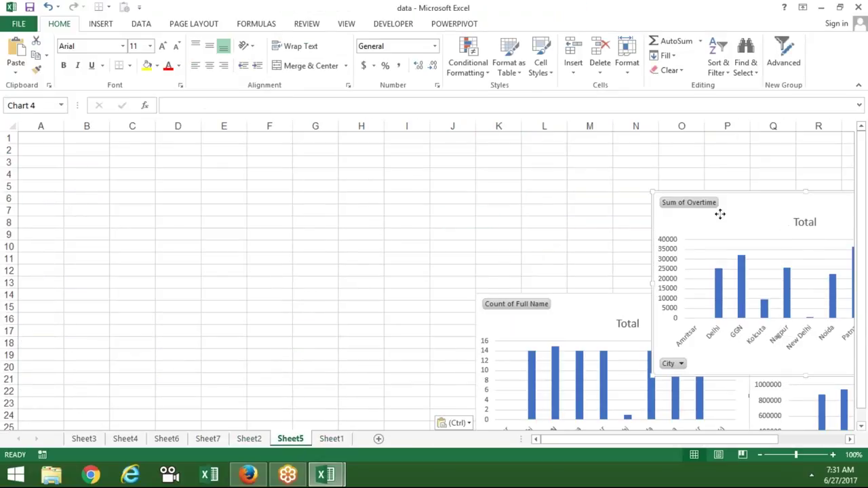
left_click_drag(719, 213, 72, 138)
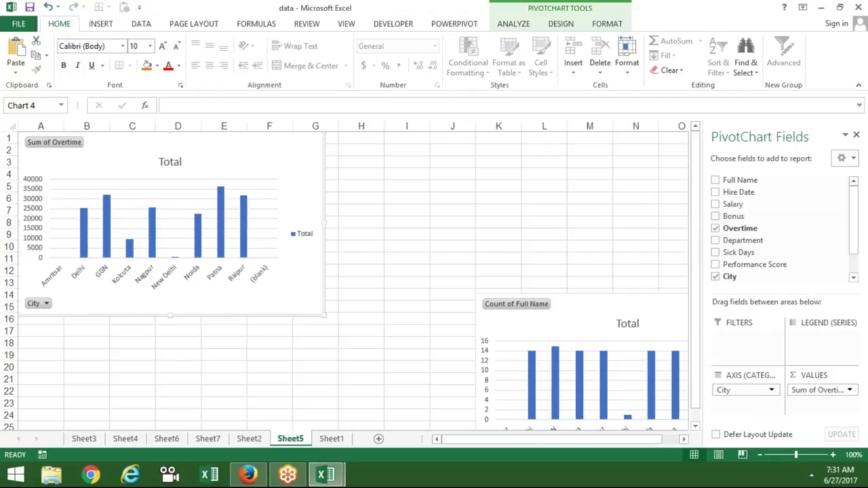
mouse_move(504, 335)
left_mouse_down()
mouse_move(332, 164)
mouse_move(348, 163)
left_mouse_up()
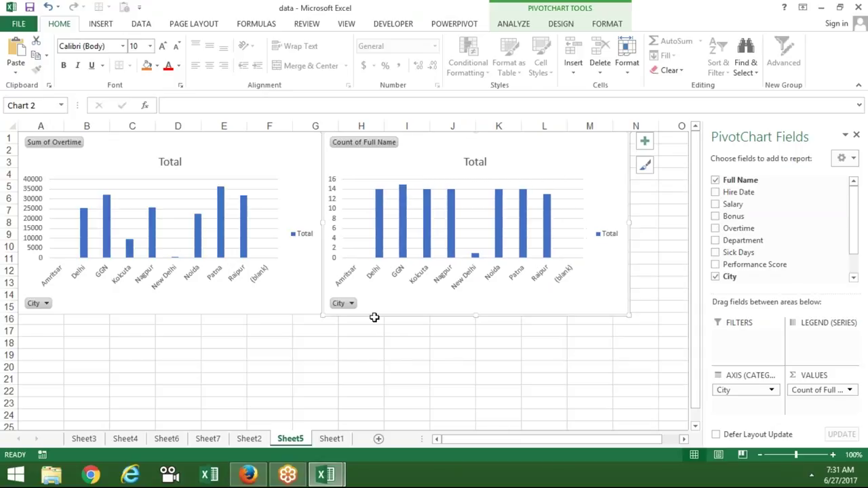
left_click(369, 330)
mouse_move(771, 375)
left_mouse_down()
mouse_move(26, 355)
mouse_move(19, 309)
left_mouse_up()
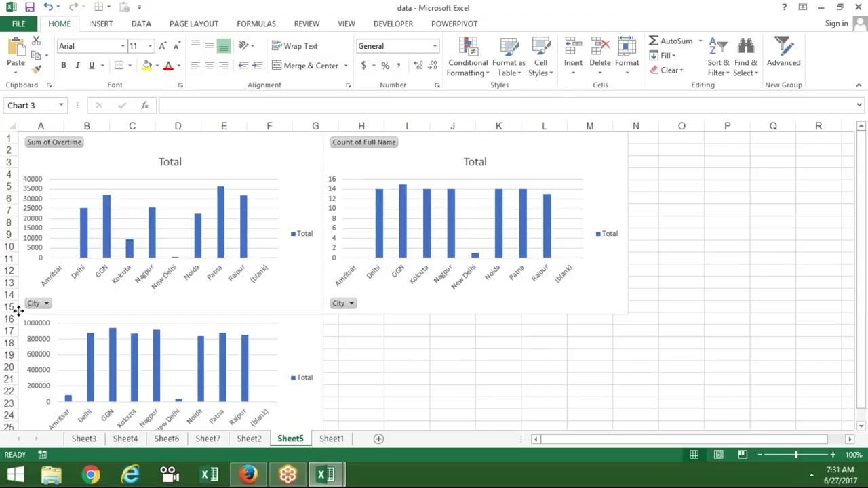
left_click(401, 354)
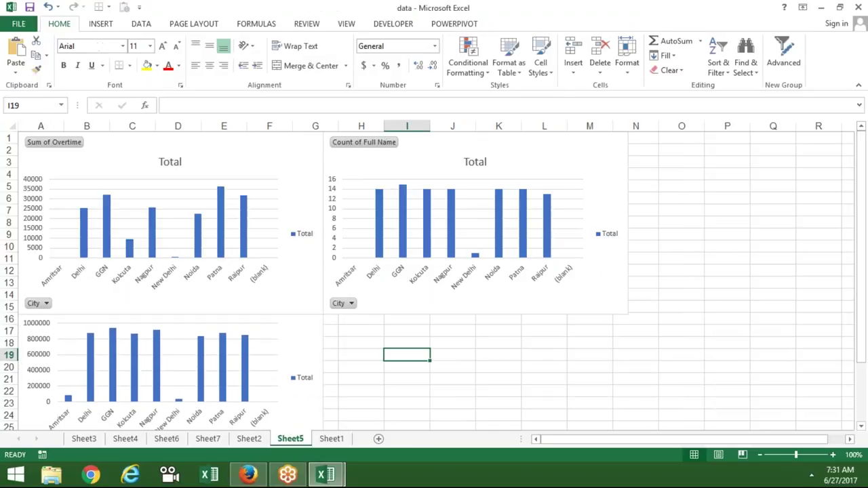
left_click(332, 439)
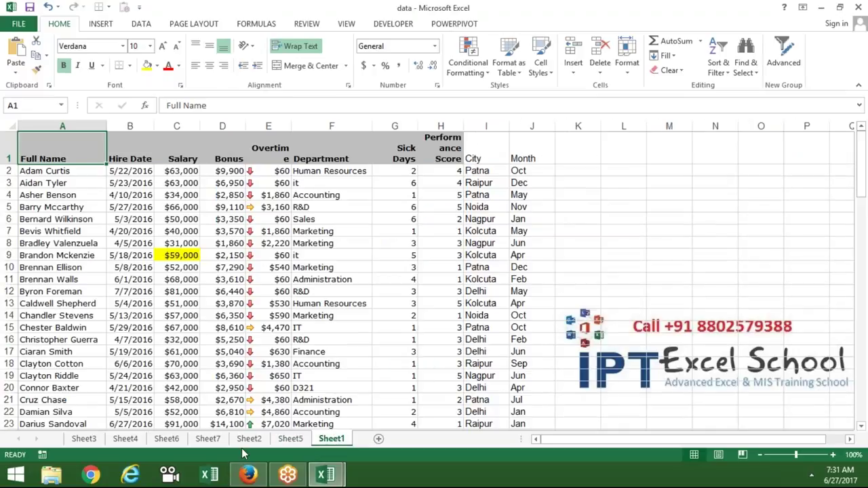
- Select the Department, Performance and Month slicers on Sheet2 and cut them
left_click(248, 439)
left_click(387, 392)
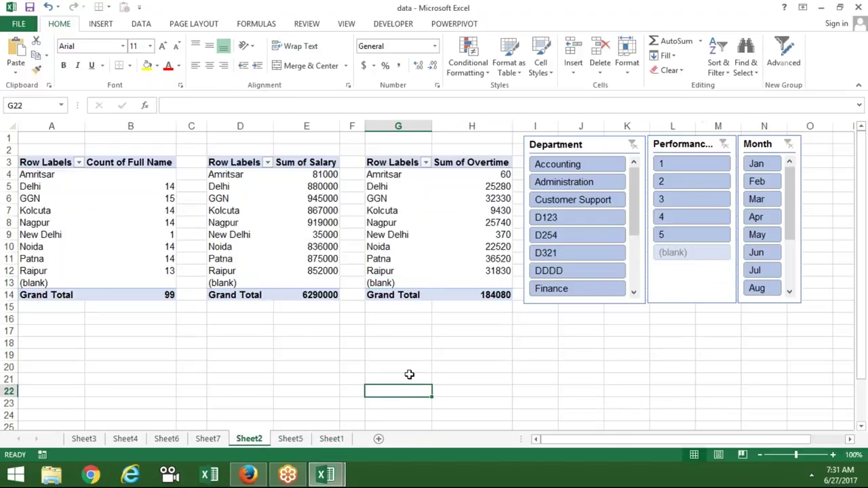
left_click(592, 145)
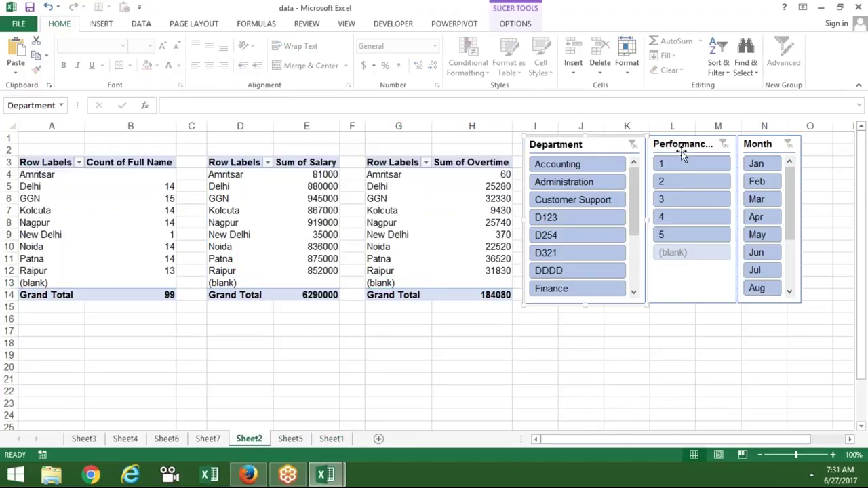
left_click(764, 148, "ctrl")
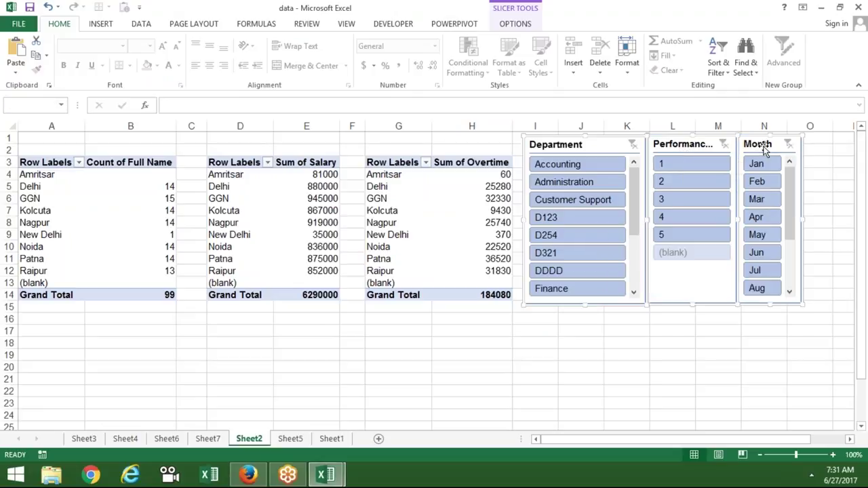
key("Delete")
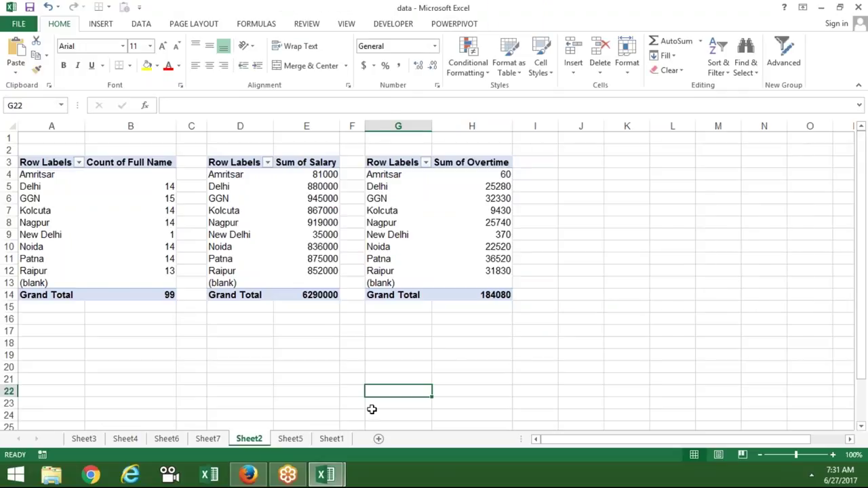
- Paste the slicers at O1 on Sheet5 and line them up side by side beside the charts
left_click(293, 440)
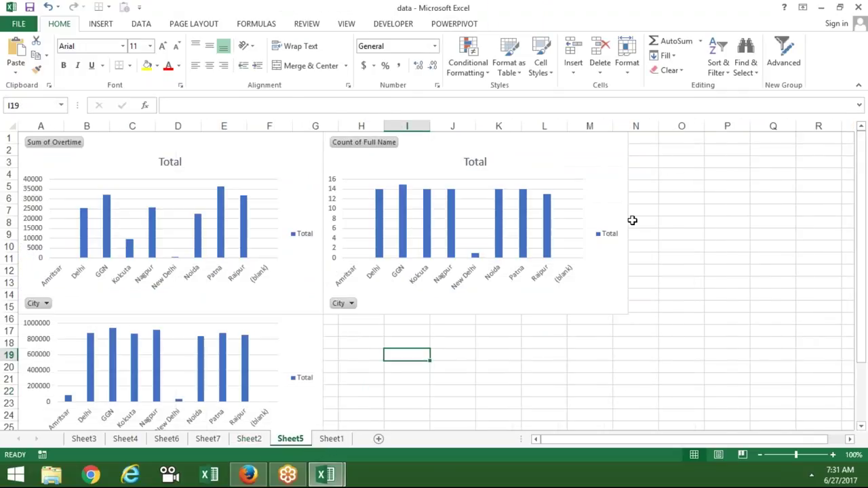
left_click(686, 139)
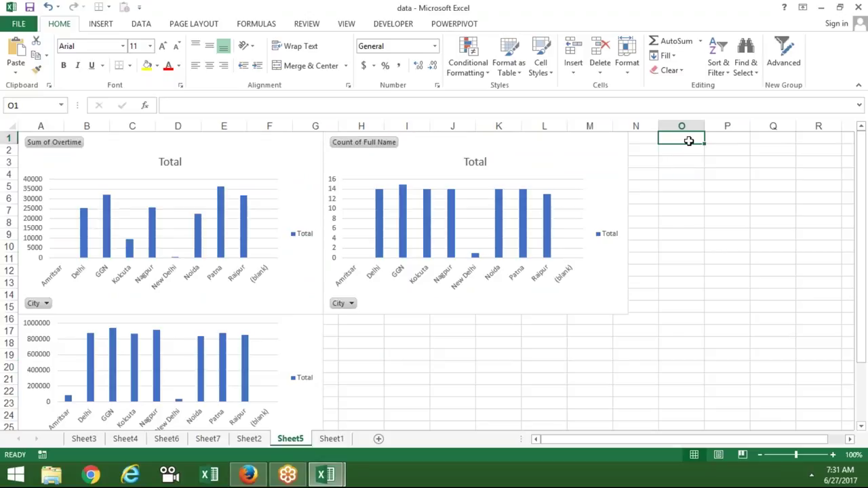
key("ctrl+v")
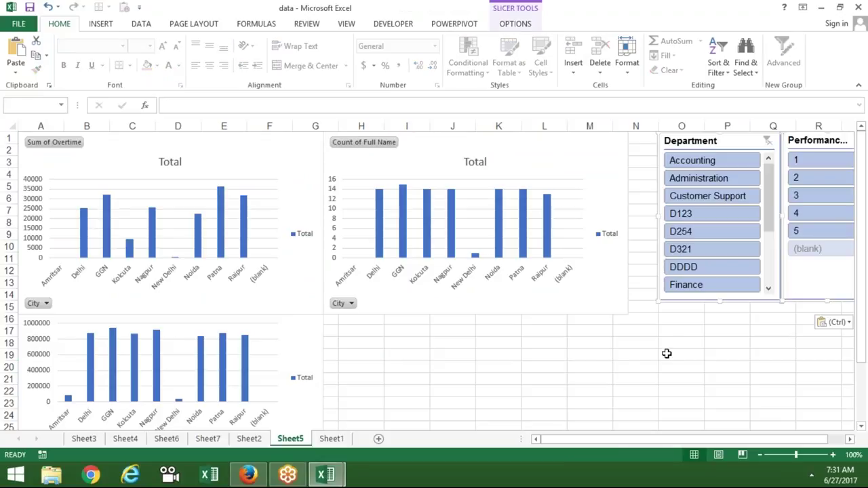
left_click(667, 353)
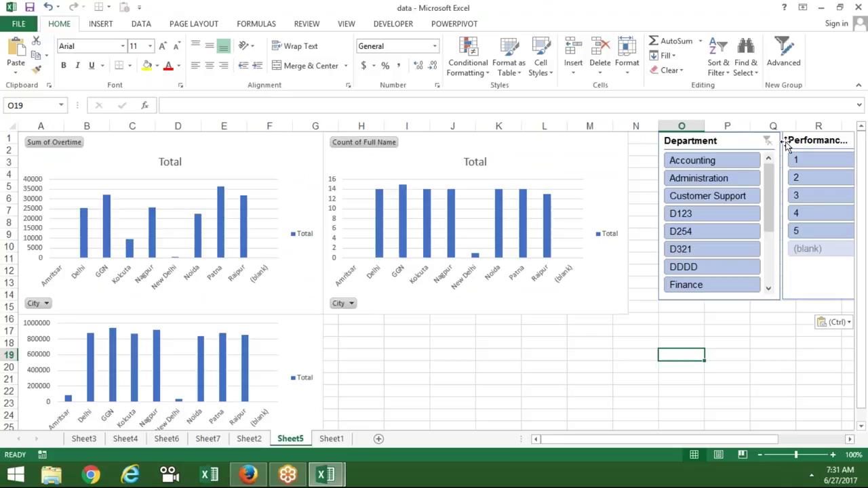
left_click_drag(738, 140, 710, 141)
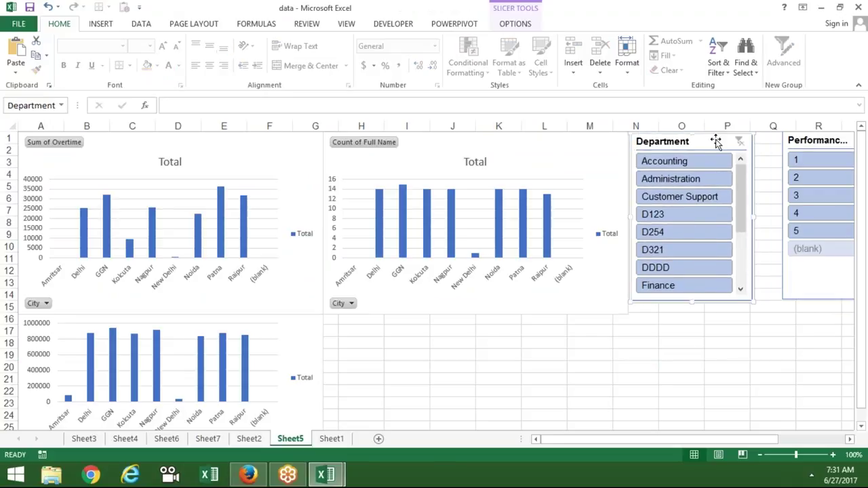
left_click_drag(817, 141, 783, 141)
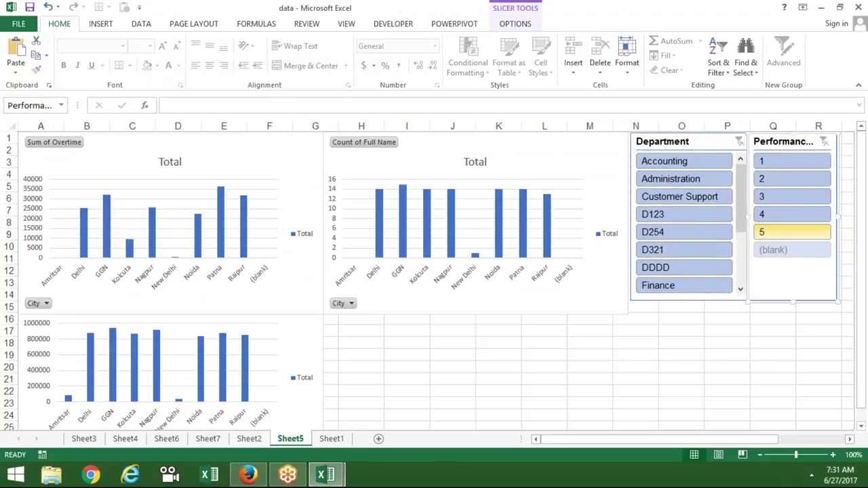
double_click(849, 440)
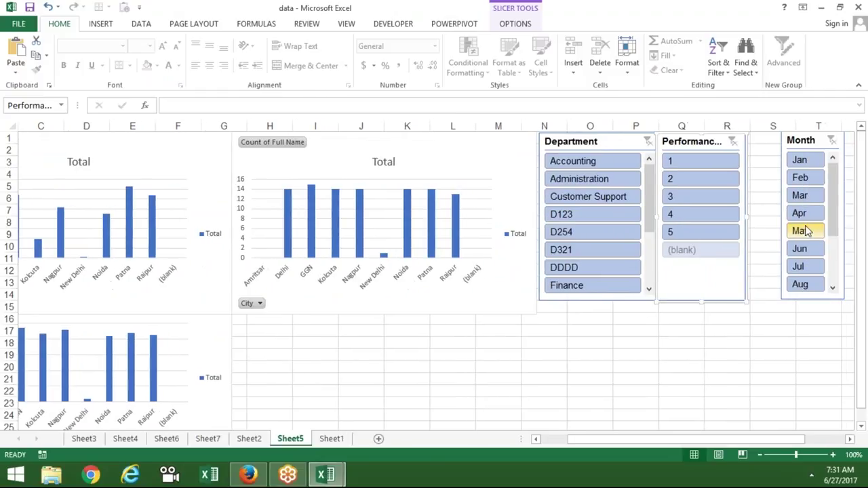
left_click_drag(748, 216, 714, 217)
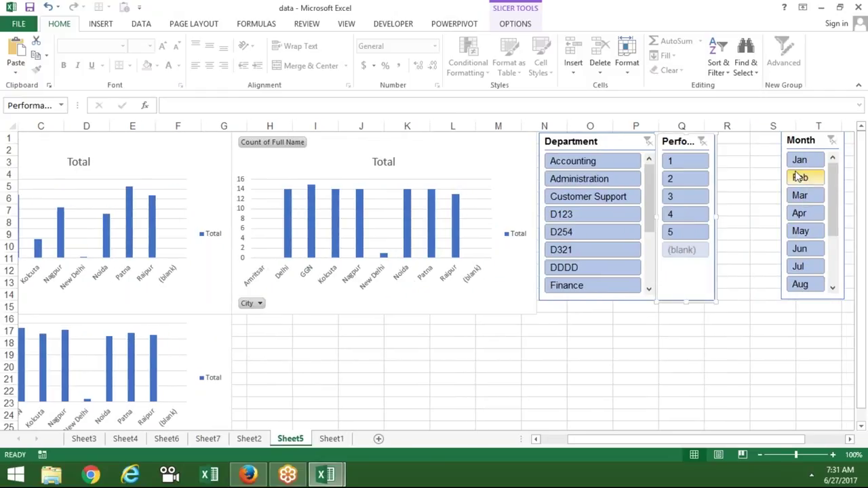
left_click_drag(796, 143, 731, 146)
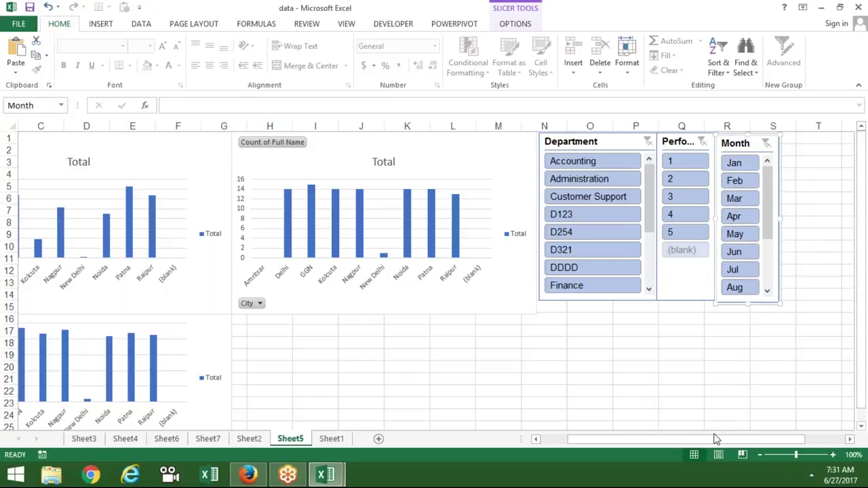
left_click_drag(617, 444, 581, 449)
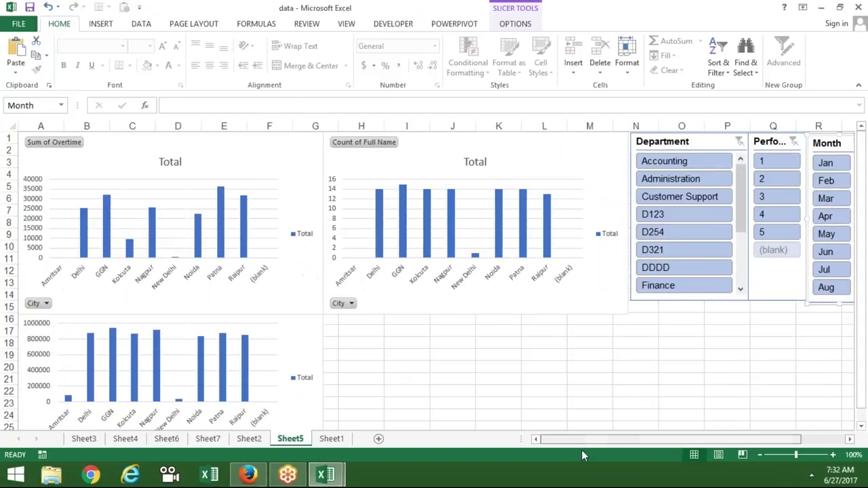
- Try the Month slicer with Jan, Feb and Mar, leave it on Jan, and check Sheet2
left_click(838, 168)
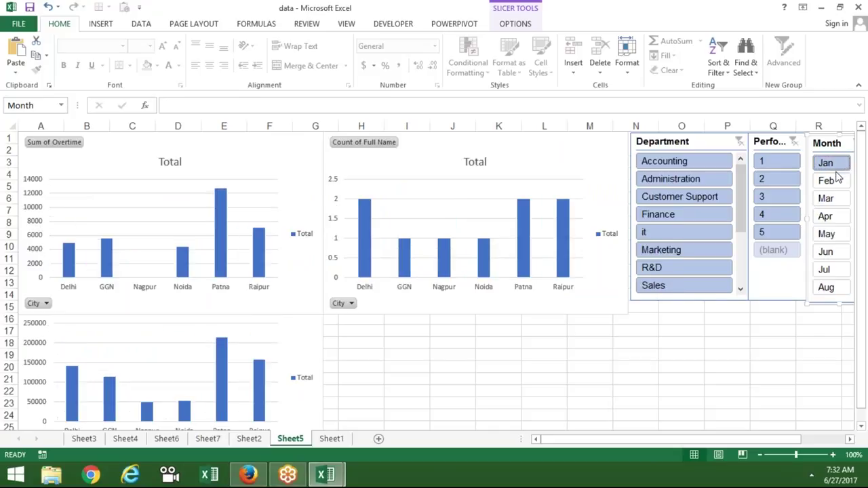
left_click(837, 180)
left_click(837, 200)
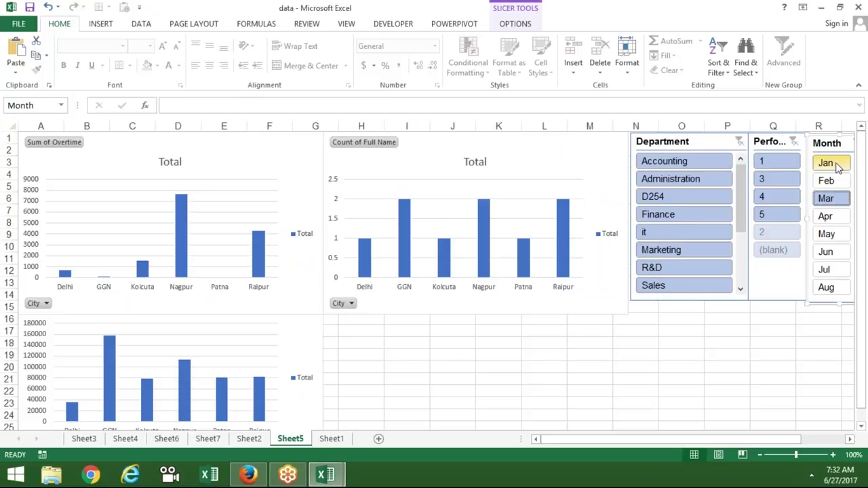
left_click(837, 165)
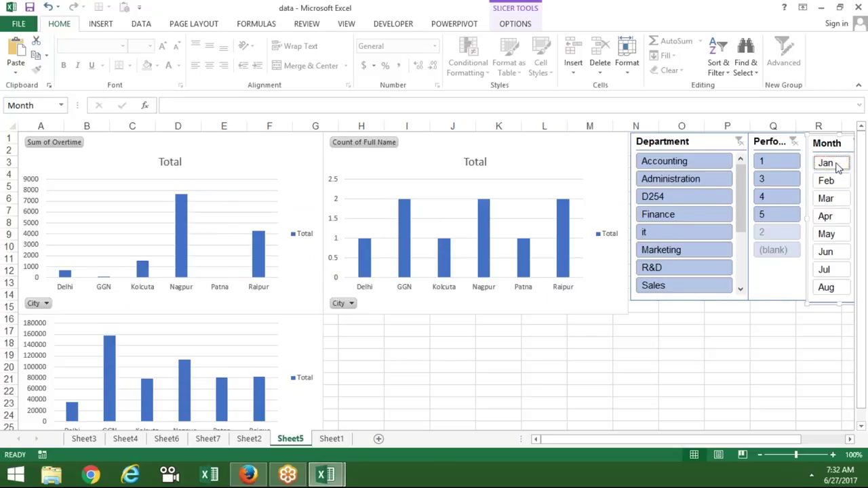
left_click(248, 440)
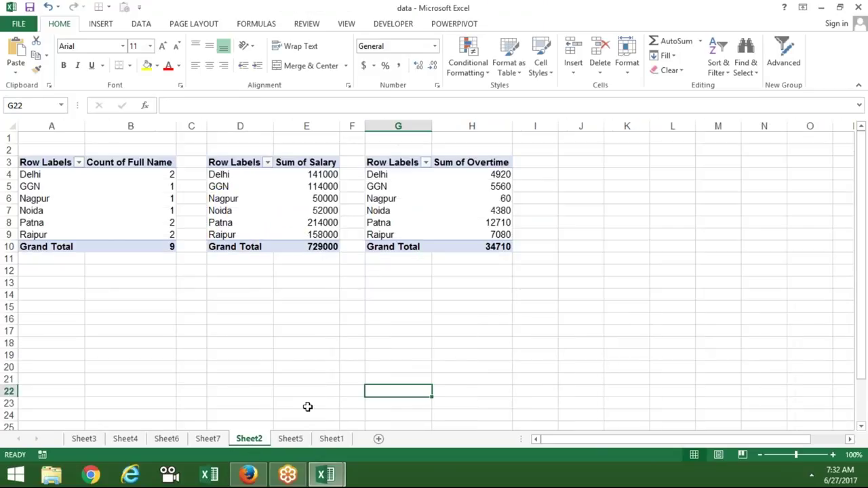
- Insert a Hire Date timeline from the Count of Full Name pivot on Sheet2
left_click(331, 439)
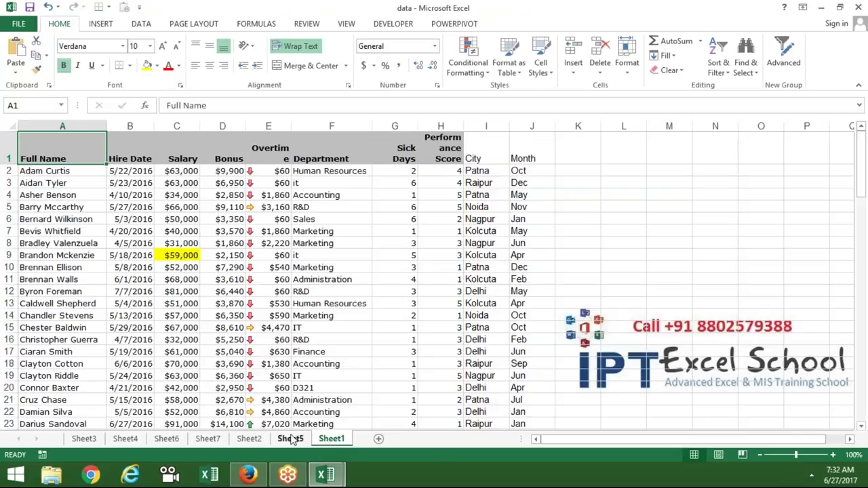
left_click(291, 439)
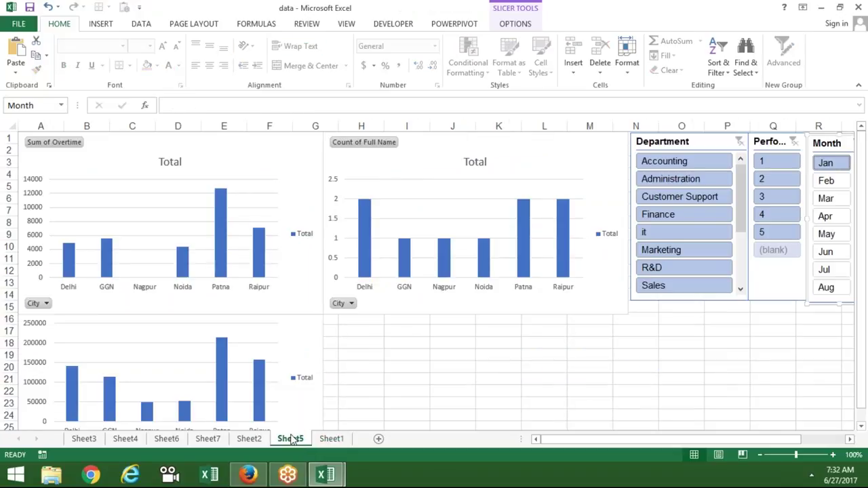
left_click(262, 440)
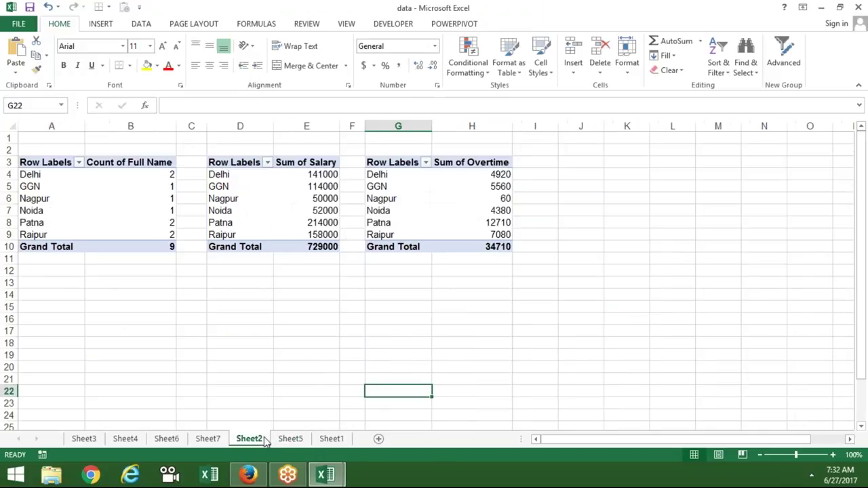
left_click(132, 194)
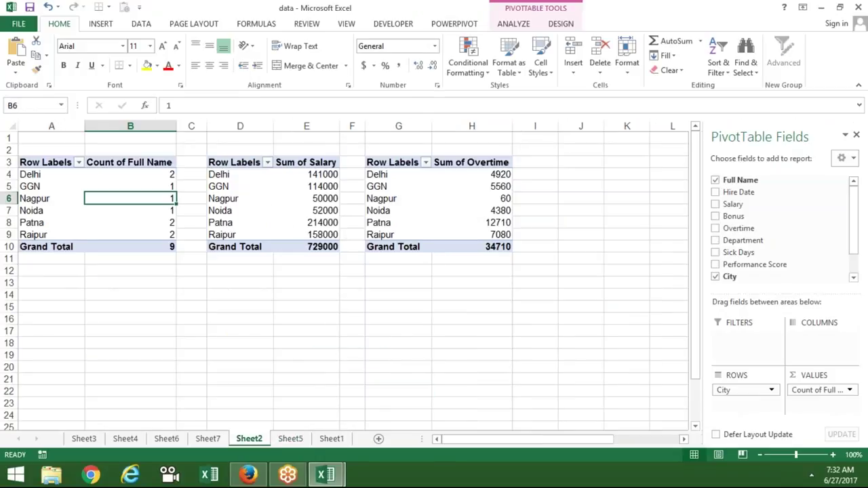
left_click(508, 24)
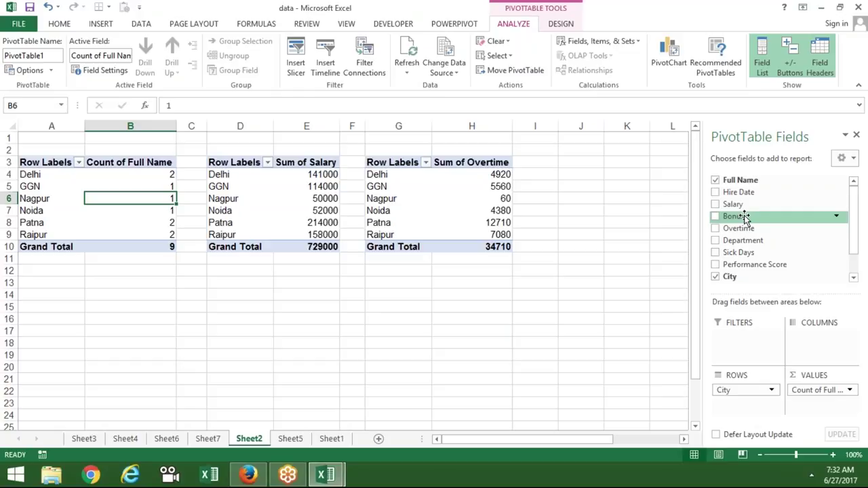
left_click(332, 75)
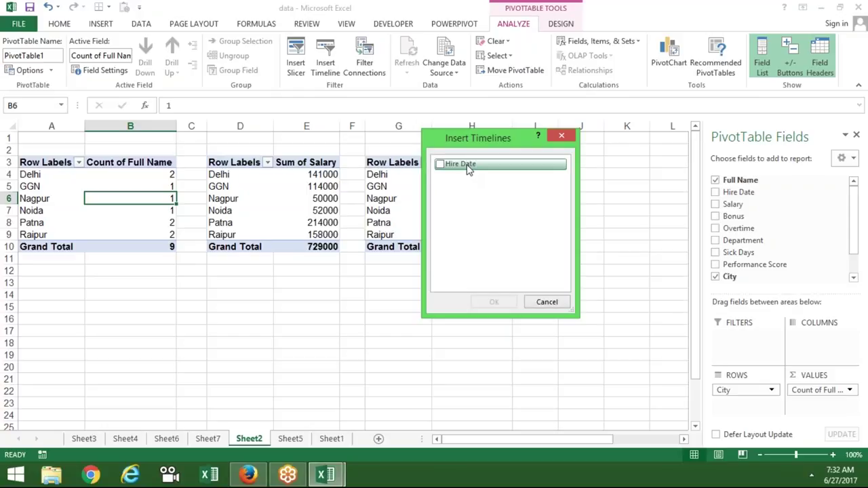
left_click(441, 166)
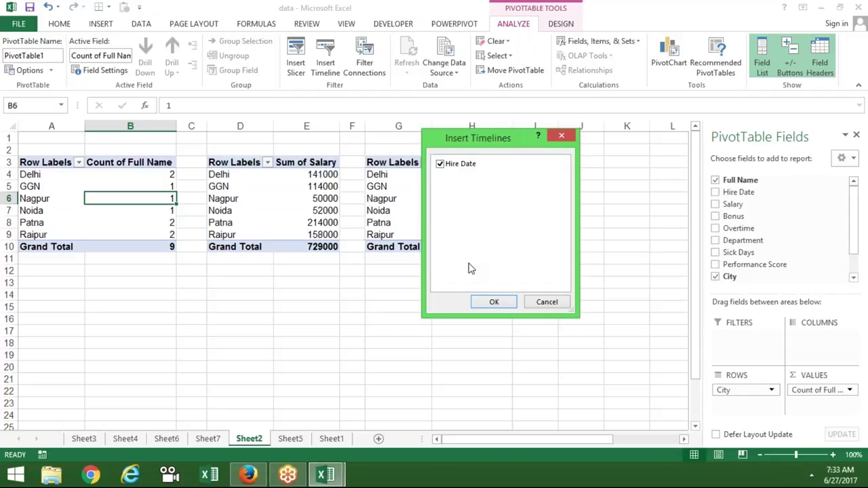
left_click(494, 302)
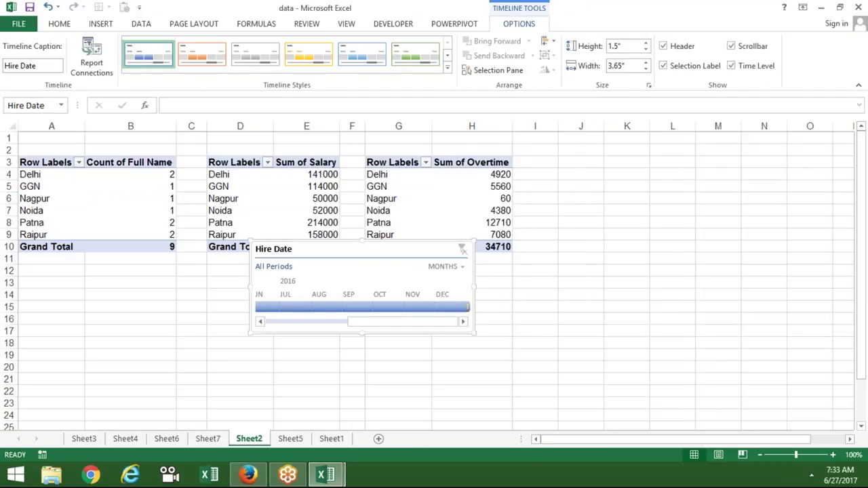
- Paste the Hire Date timeline at H18 on Sheet5, move it beside the charts, and widen it
left_click(130, 198)
left_click(299, 439)
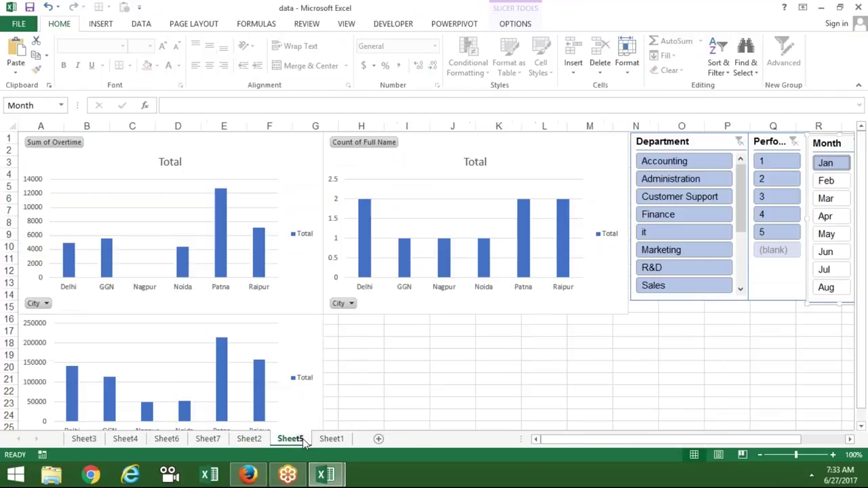
left_click(378, 356)
key("ctrl+v")
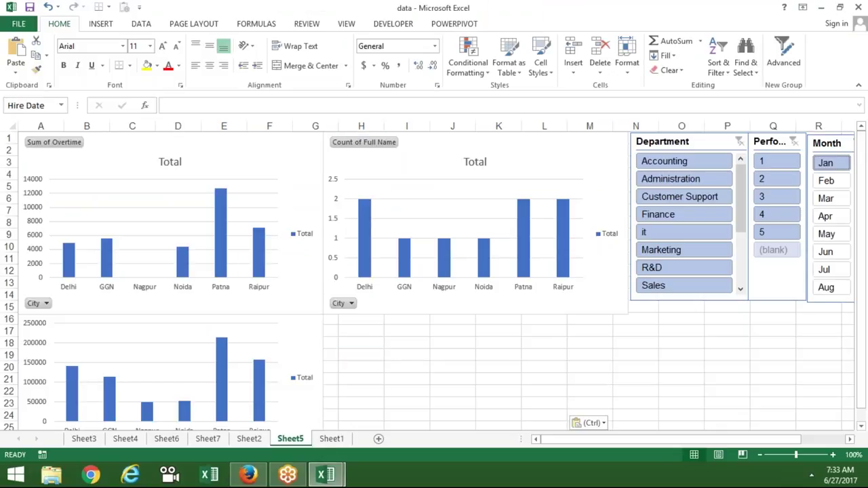
left_click_drag(506, 358, 550, 341)
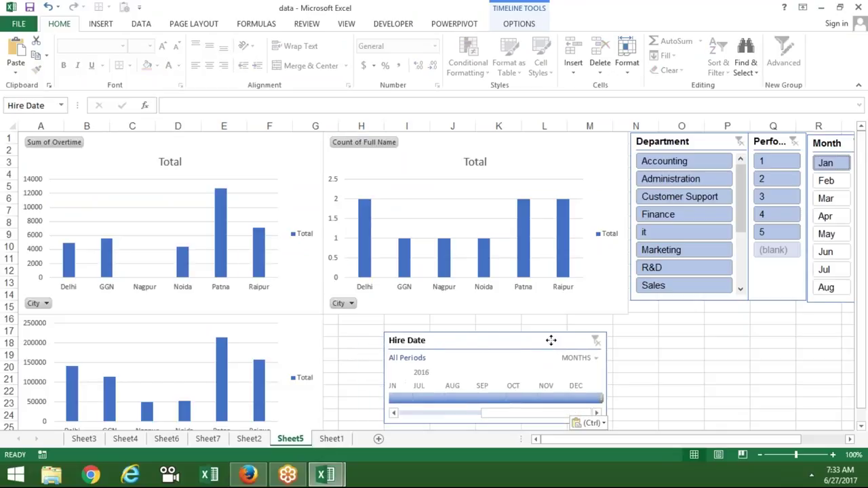
left_click_drag(605, 380, 683, 372)
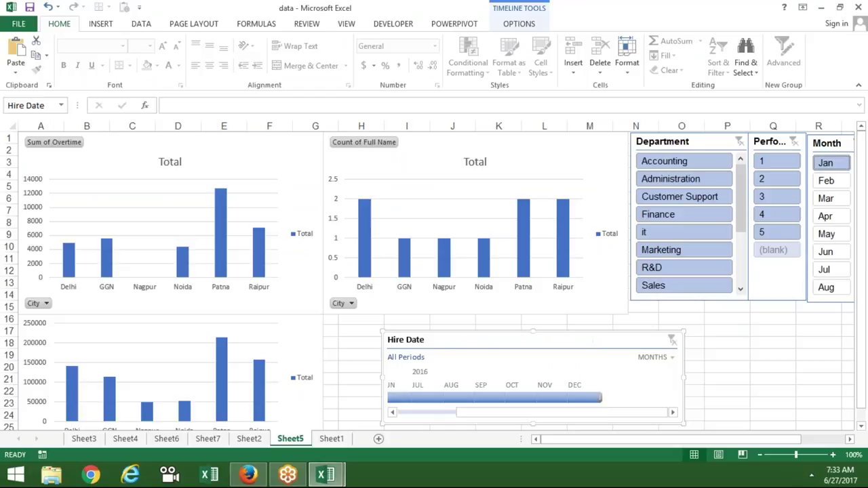
- Filter the Hire Date timeline to January through July 2016
left_click(448, 418)
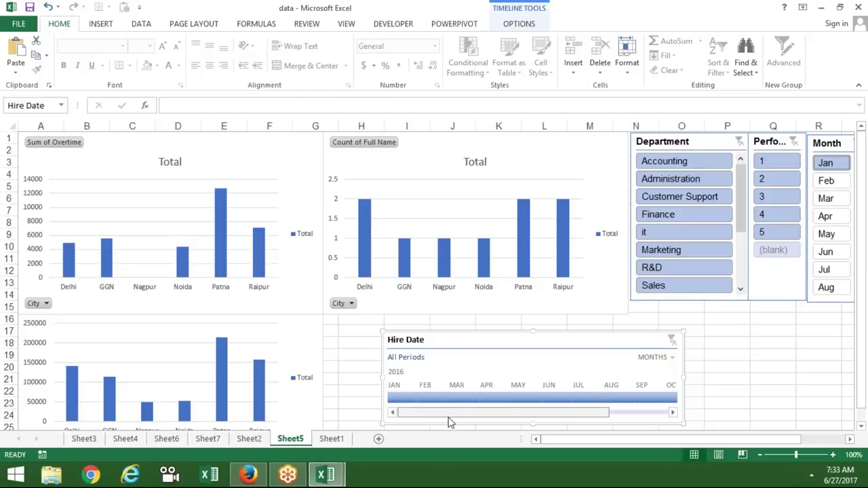
left_click(402, 398)
left_click_drag(407, 400, 589, 398)
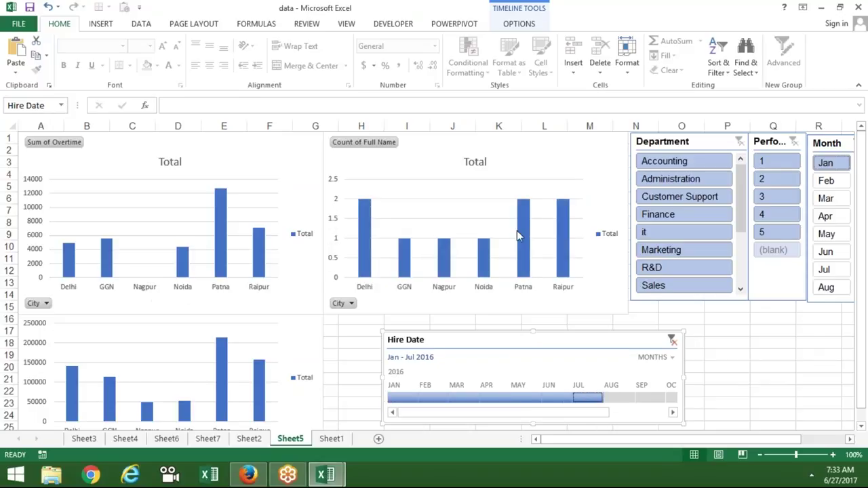
- Connect the Hire Date timeline to the Sum of Overtime chart
left_click(285, 154)
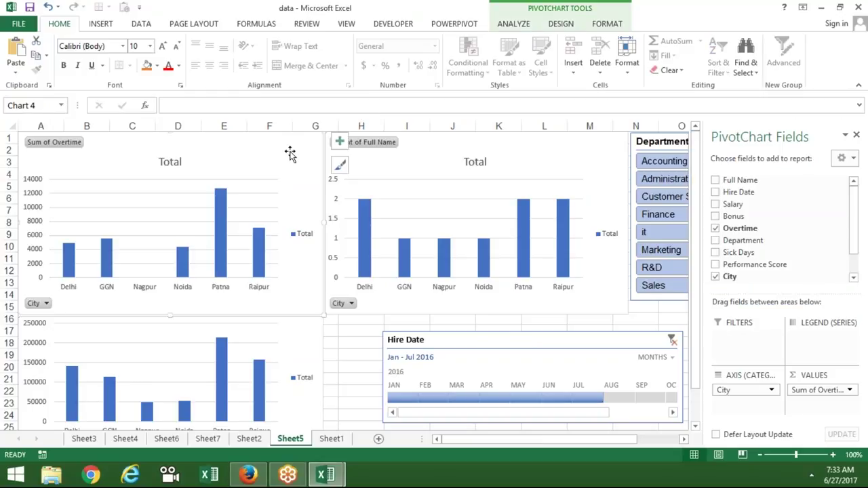
left_click(523, 27)
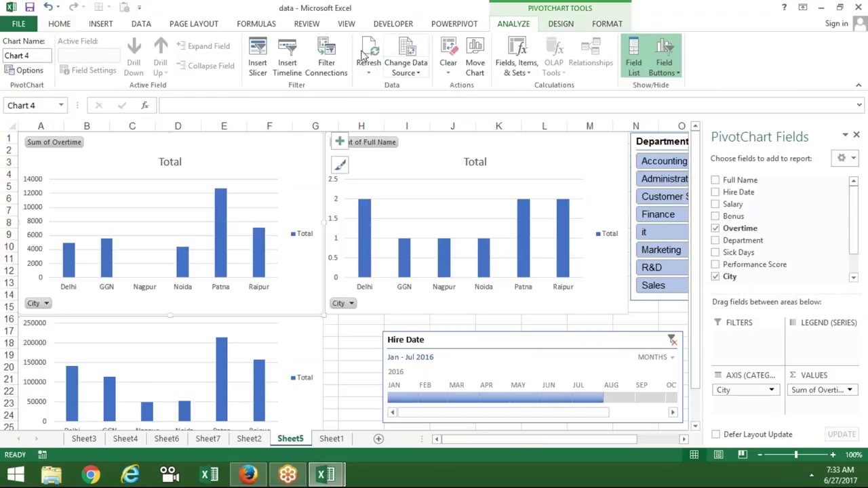
left_click(327, 58)
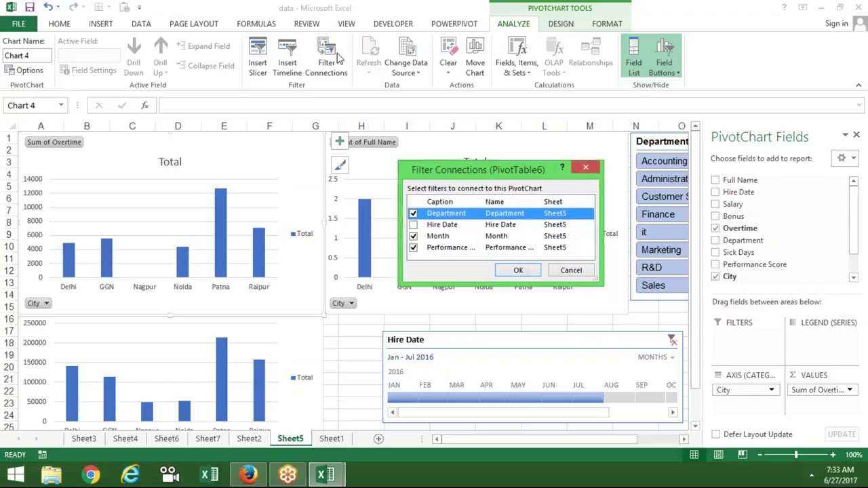
left_click(413, 225)
left_click(515, 272)
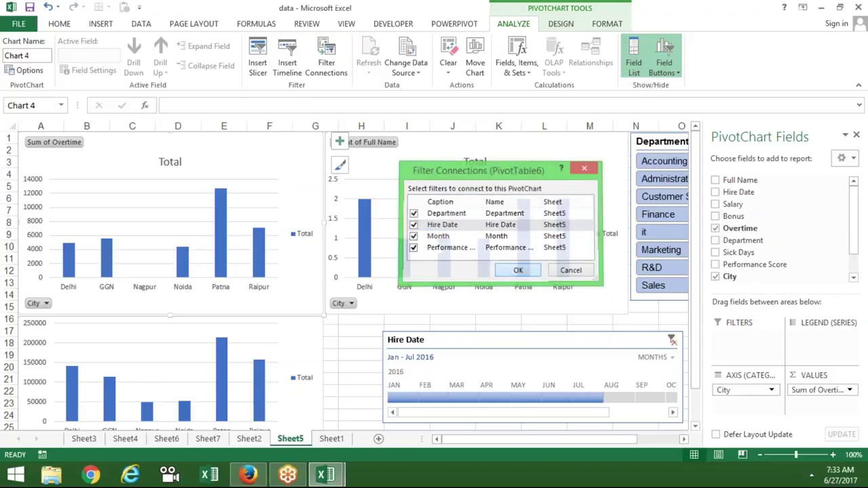
- Confirm the Count of Full Name chart already has all filter connections
left_click(447, 165)
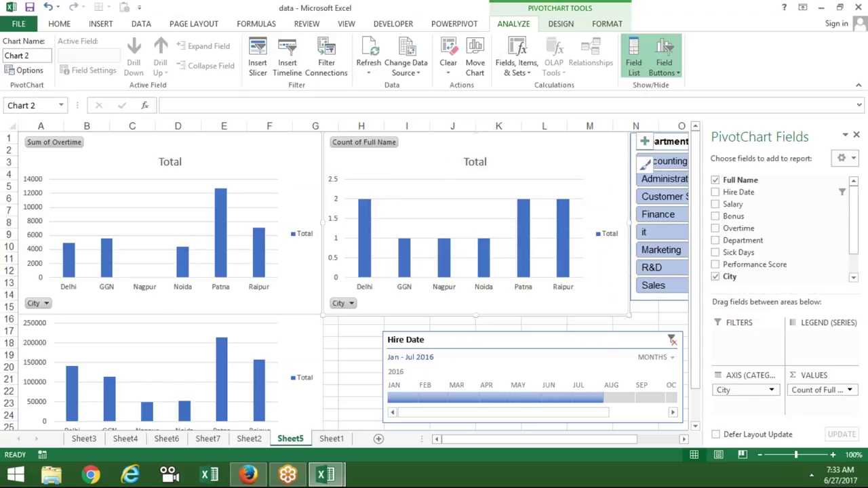
left_click(330, 70)
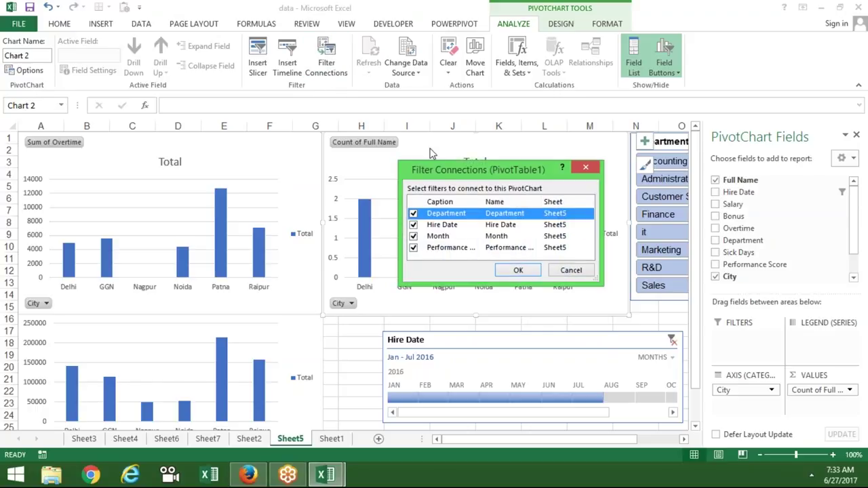
left_click(571, 270)
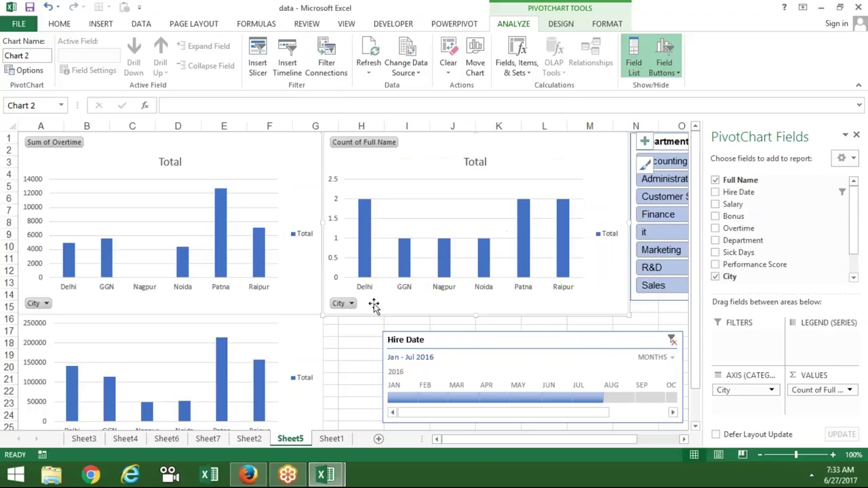
- Connect the Hire Date timeline to the Salary chart
left_click(310, 346)
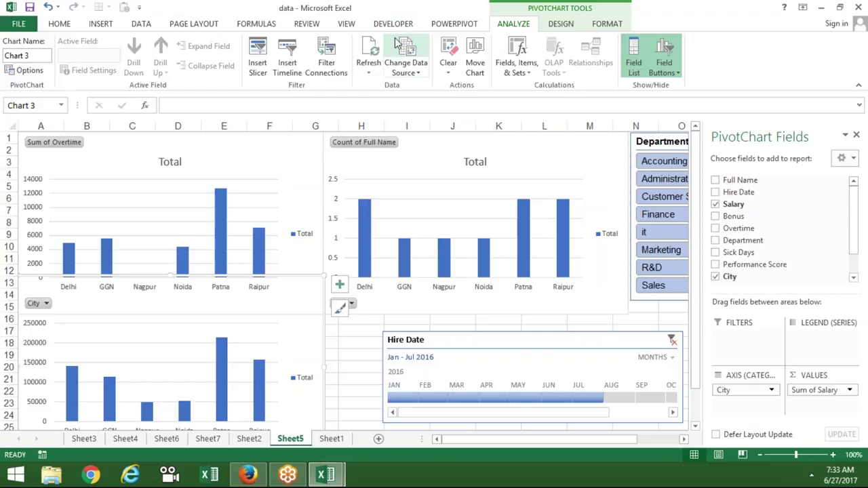
left_click(330, 68)
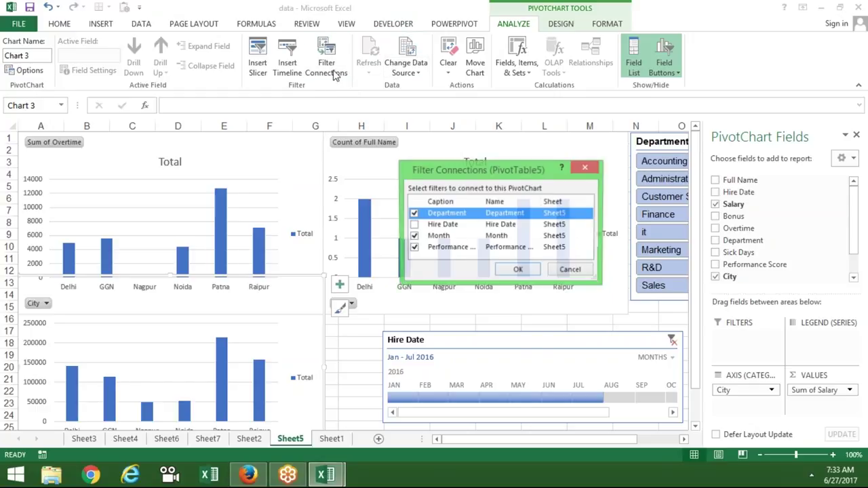
left_click(413, 225)
left_click(518, 270)
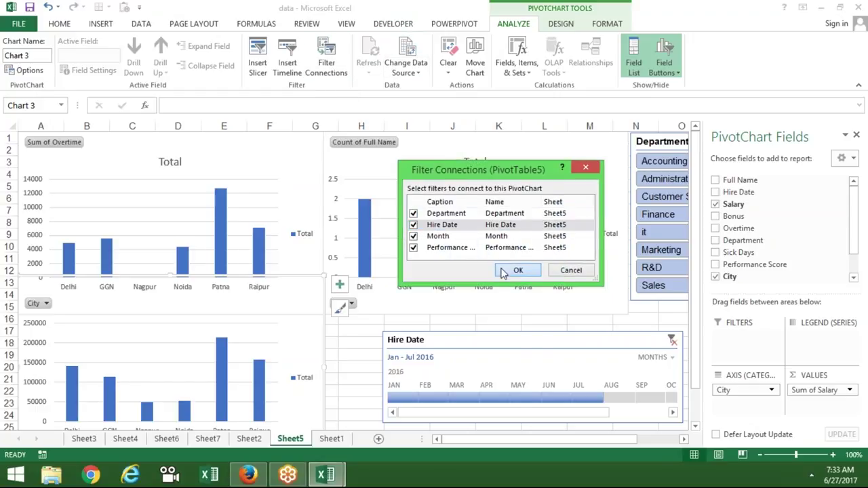
- Set the Hire Date timeline to January–May 2016, then switch to the web browser
left_click(412, 400)
left_click_drag(413, 400, 541, 398)
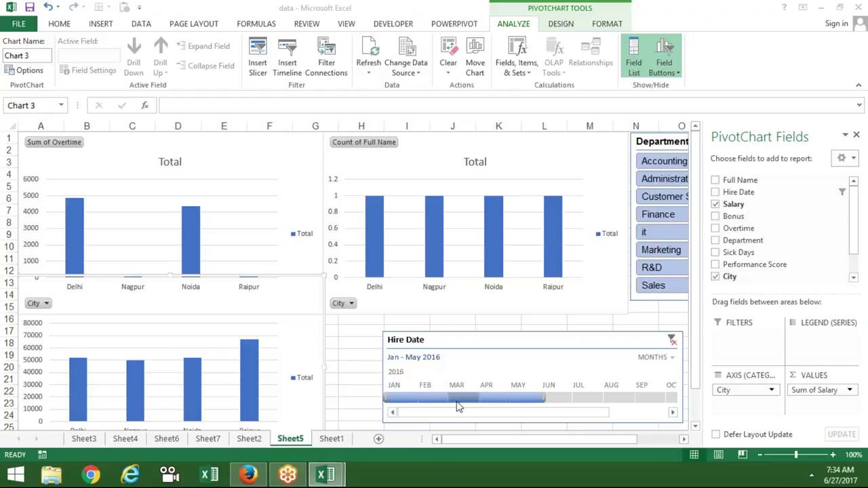
left_click(403, 400)
left_click_drag(403, 400, 542, 423)
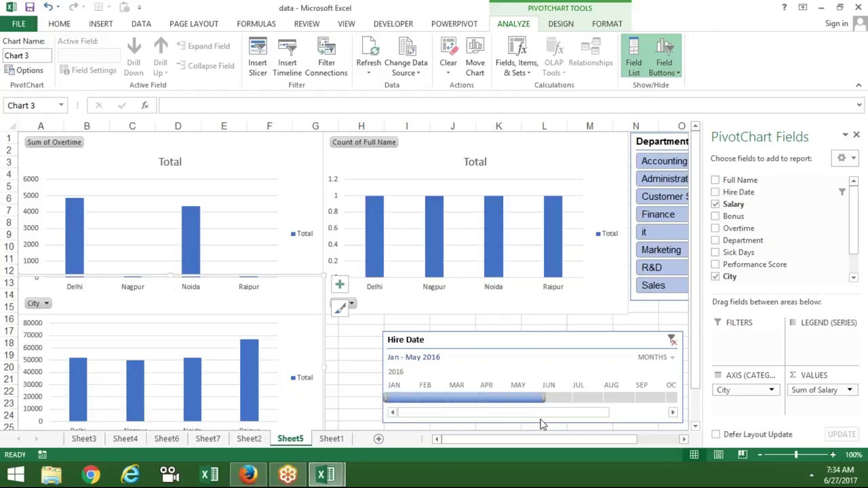
left_click(90, 474)
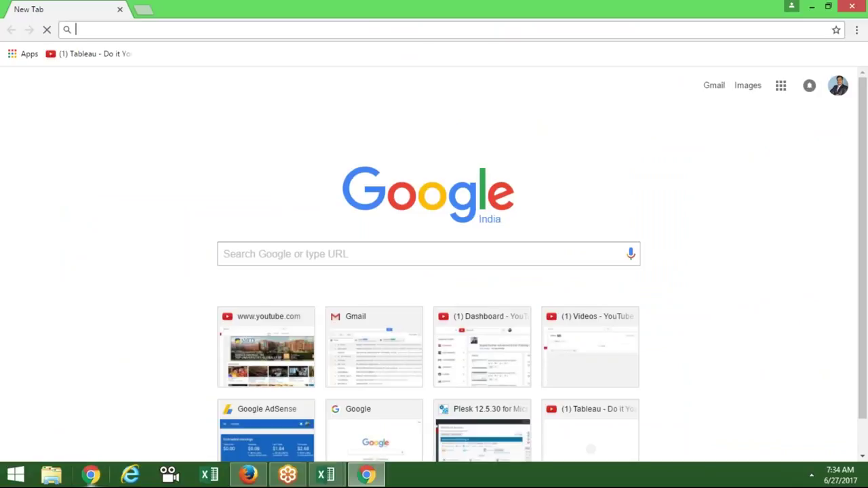
- Load gmail.com, then open the YouTube creator dashboard in a new tab
type("gmail.com")
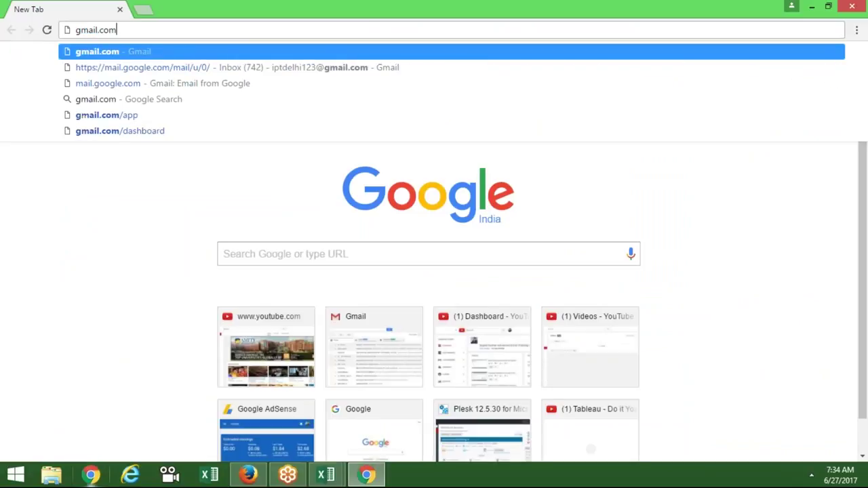
key("Return")
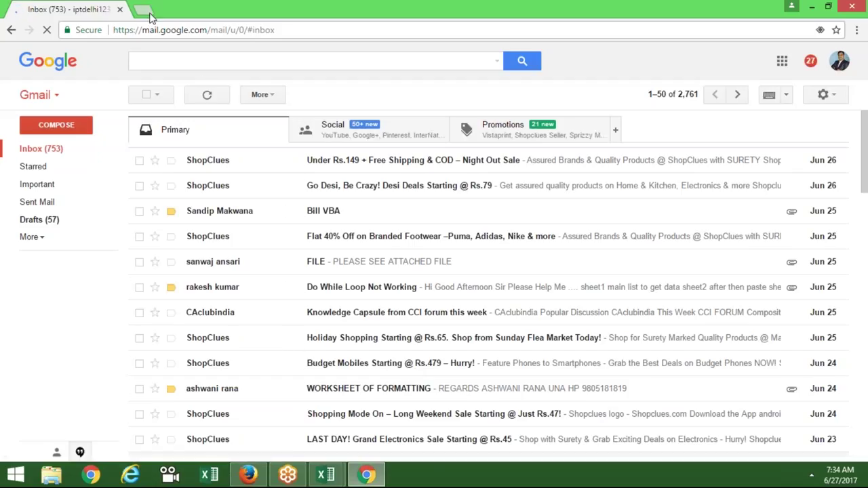
left_click(143, 11)
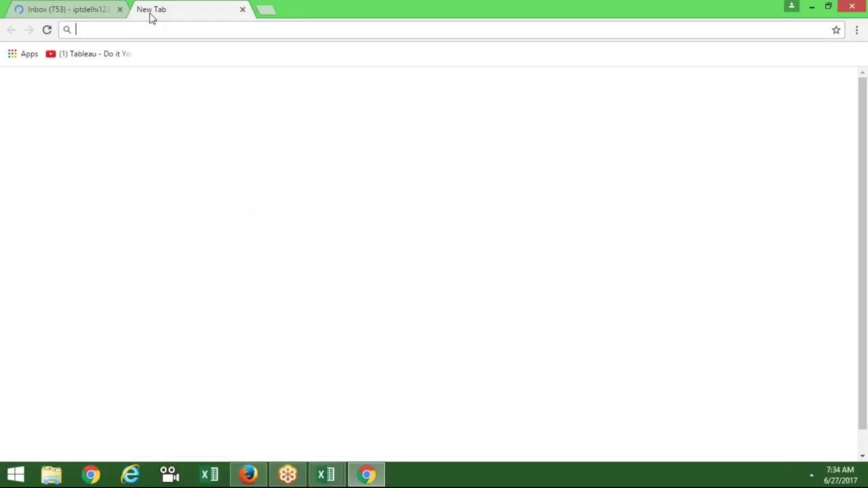
type("y")
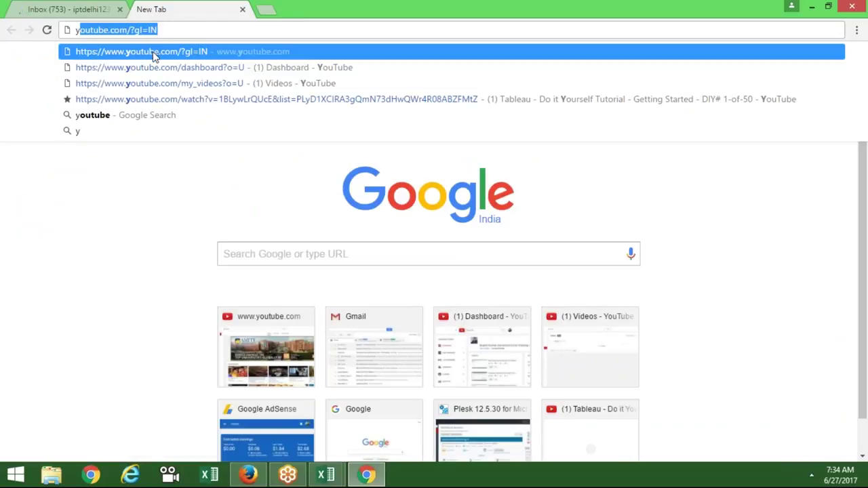
left_click(156, 68)
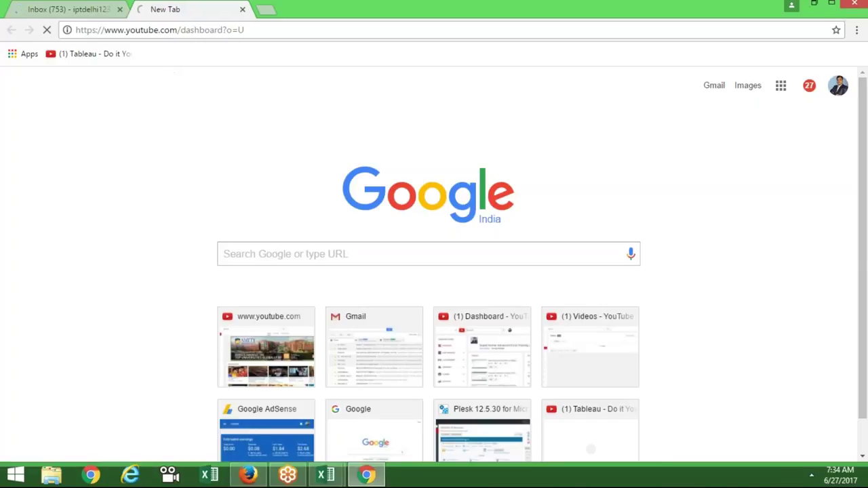
- Minimize and restore Chrome, then return to the Gmail inbox tab
left_click(812, 7)
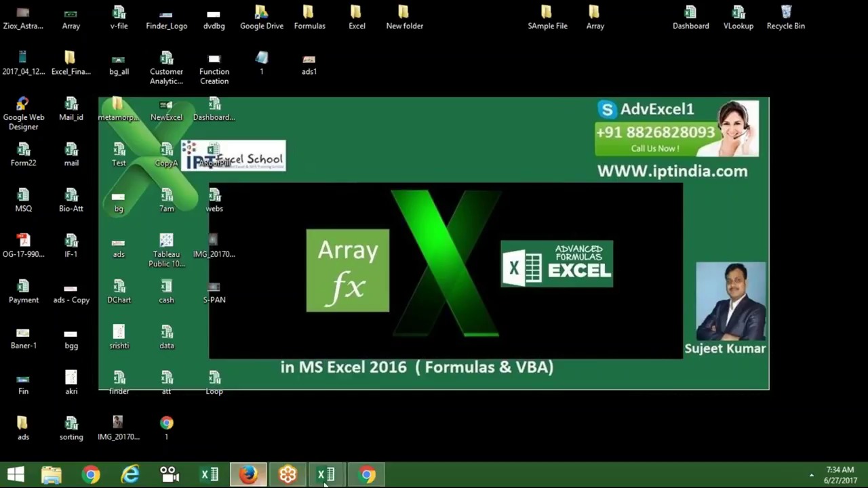
left_click(352, 477)
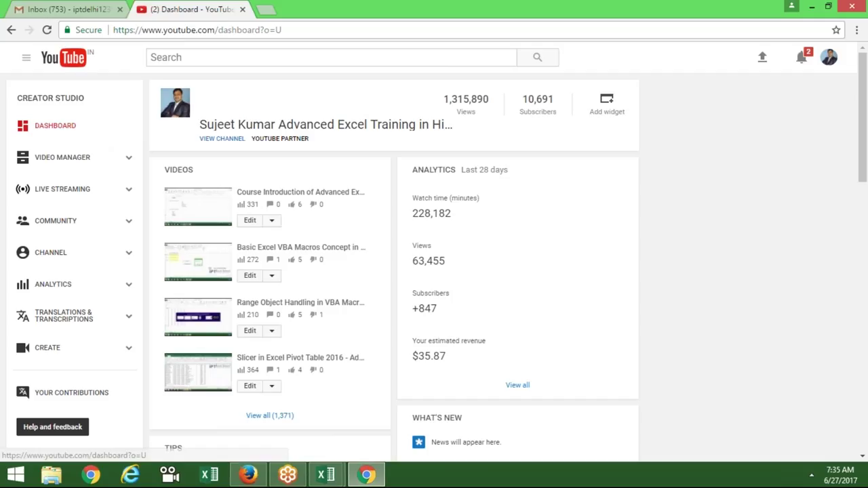
left_click(76, 11)
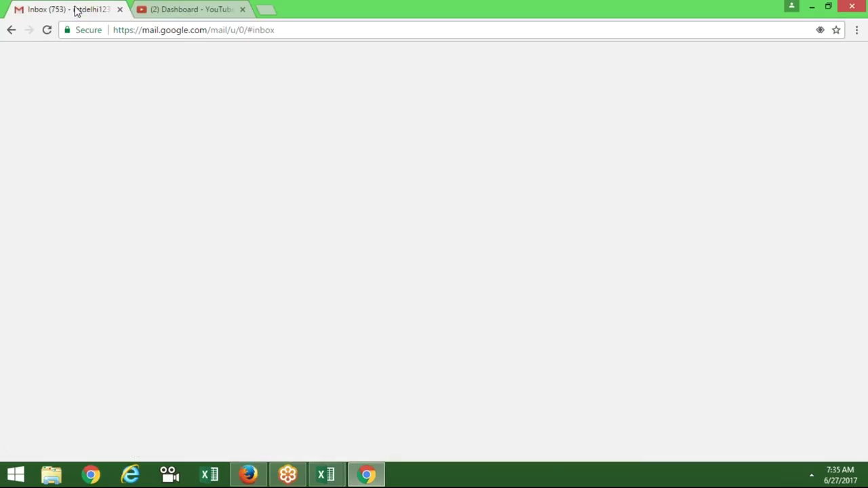